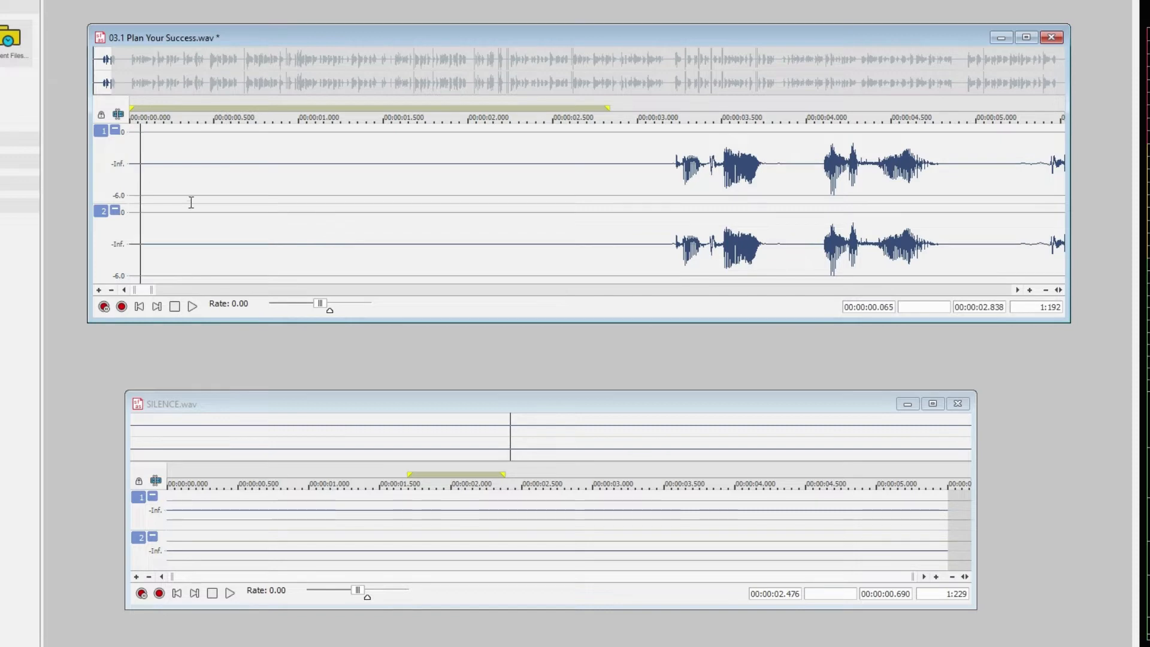
Play the opening silence in 03.1 Plan Your Success.wav and highlight it up to shortly before the first word
key("space")
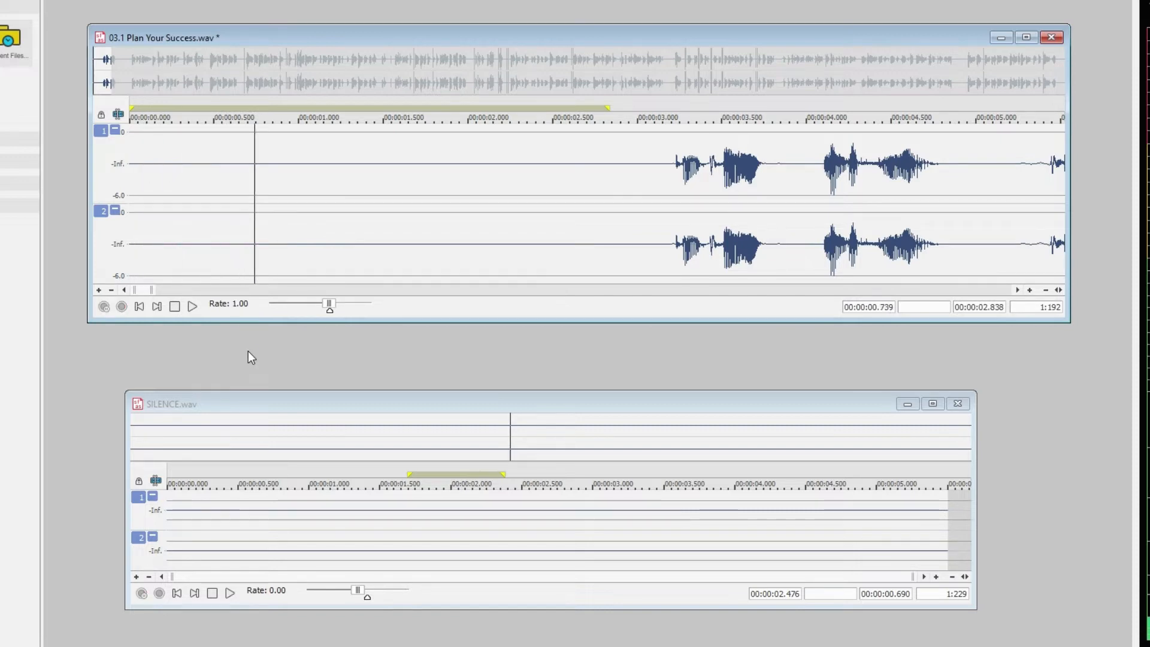
key("space")
left_click_drag(159, 188, 629, 233)
left_click(556, 218)
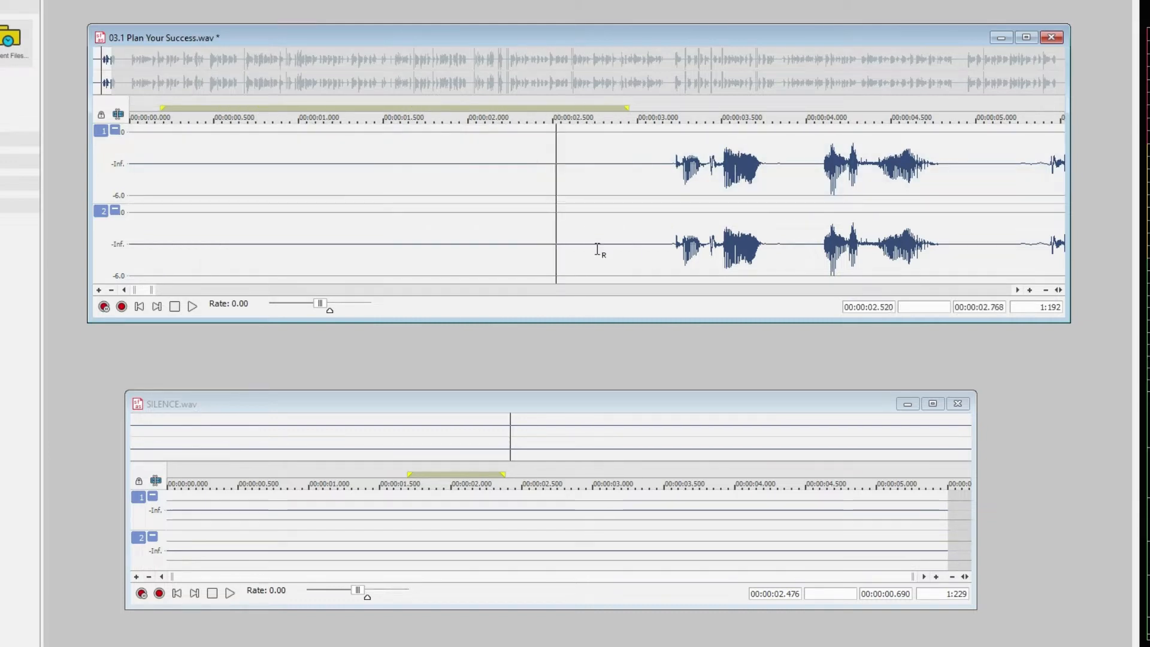
Highlight the first spoken phrase from about 3.09 s to 4.97 s and play the audio from about 2.88 s
left_click_drag(651, 190, 969, 196)
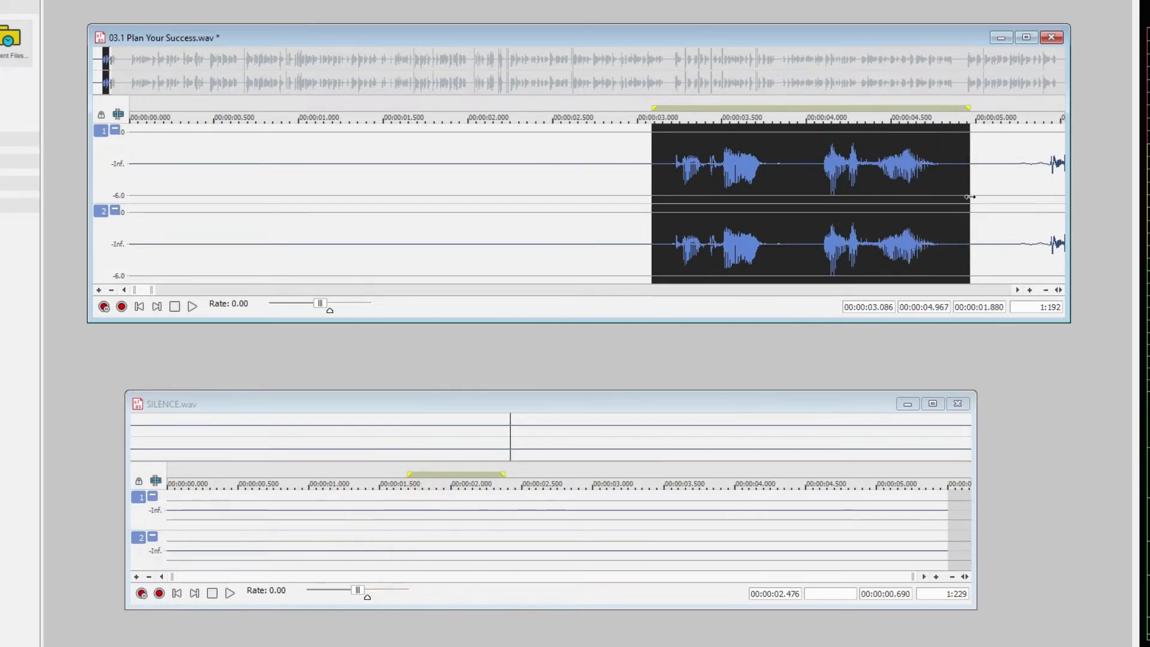
left_click(617, 192)
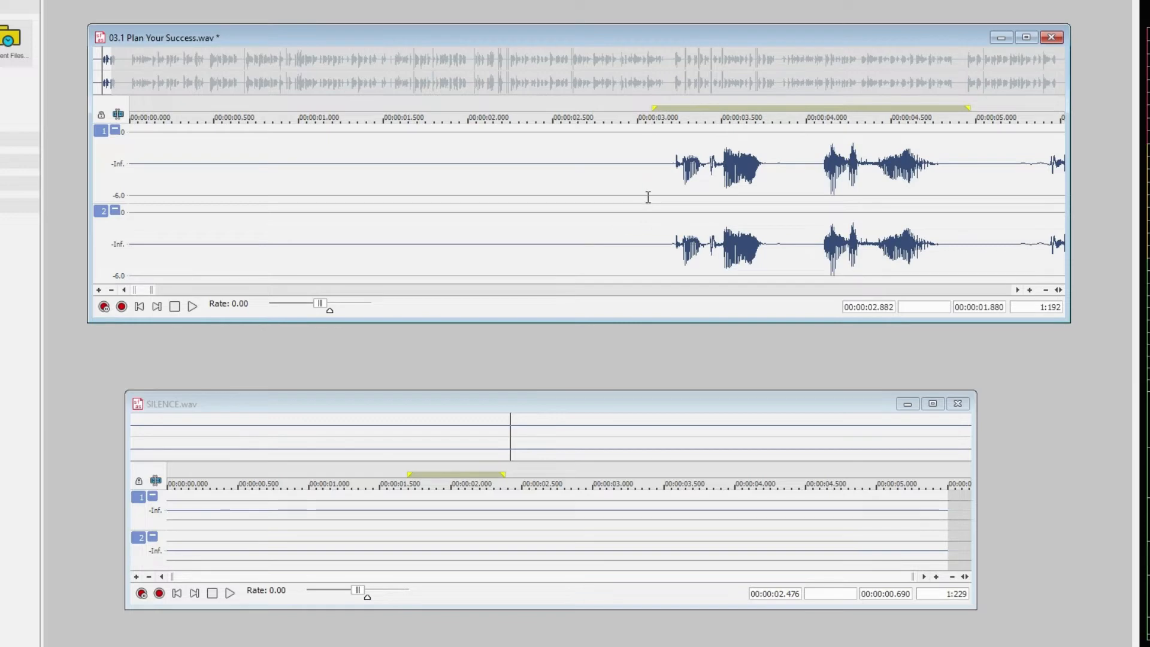
key("space")
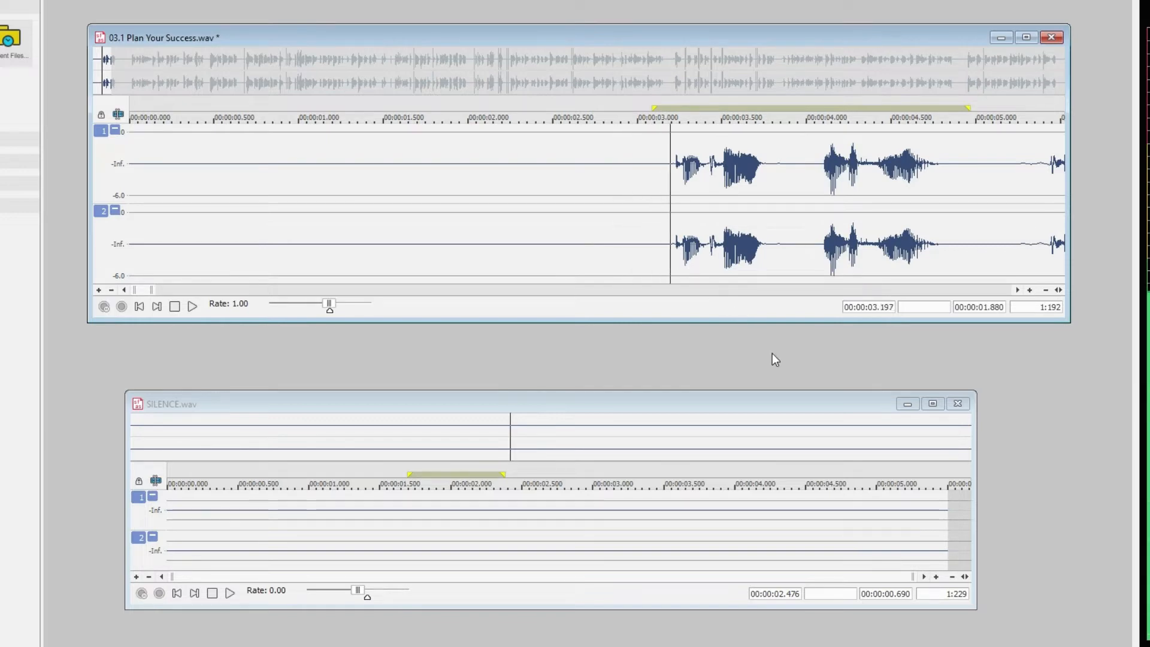
key("space")
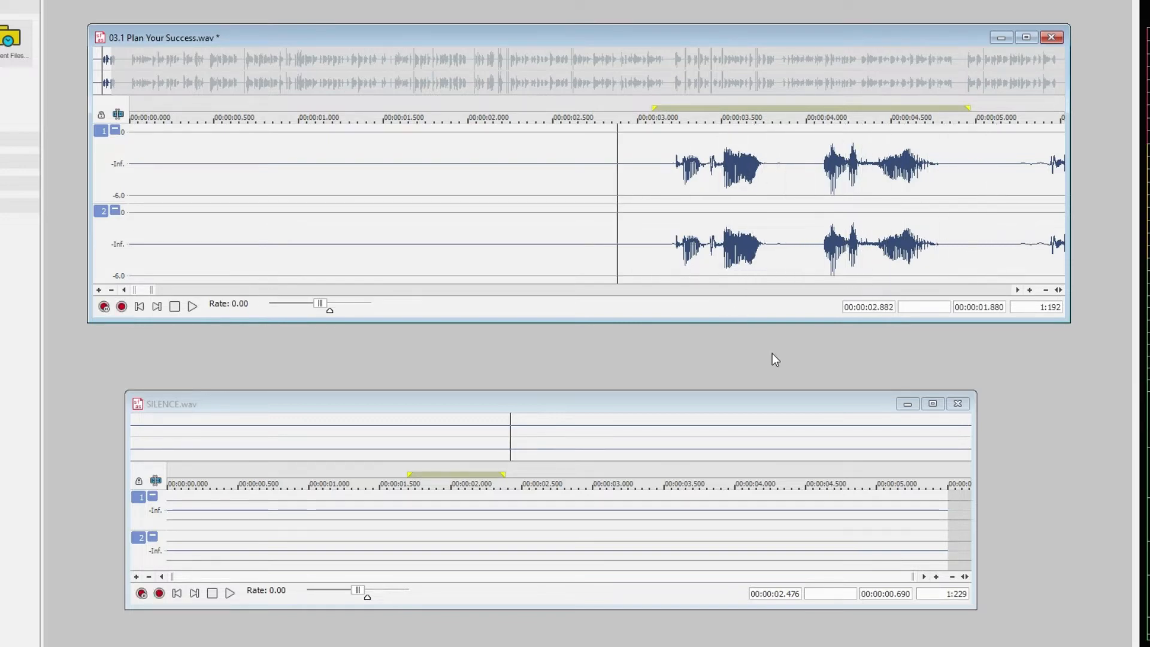
Bring the whole first sentence into view and play its beginning from about 2.85 s
left_click_drag(1018, 289, 1018, 289)
left_click(206, 191)
key("space")
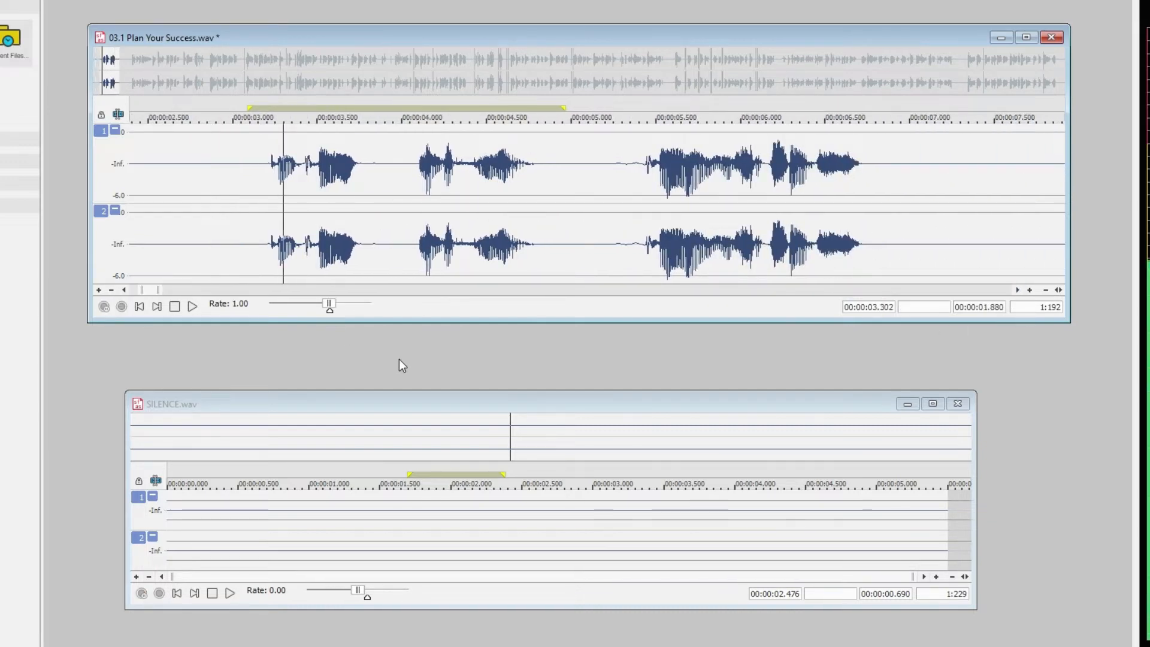
key("space")
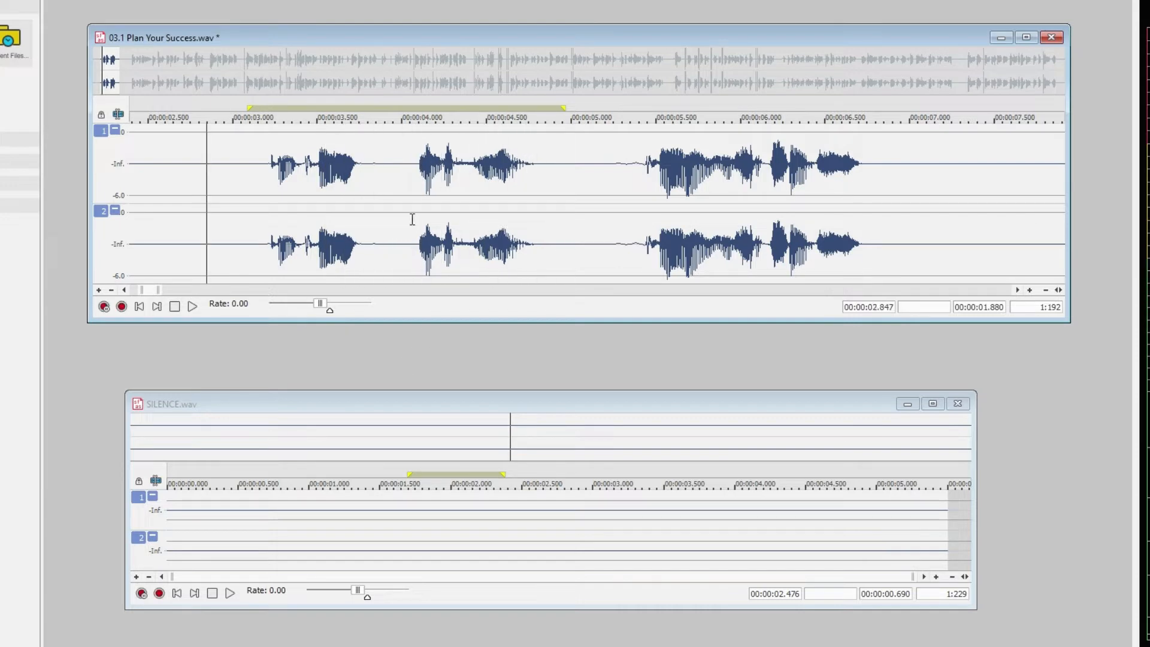
Highlight the short pause inside the first phrase, about 3.76 s to 4.04 s, and play the phrase from about 3.10 s
left_click_drag(360, 192, 418, 233)
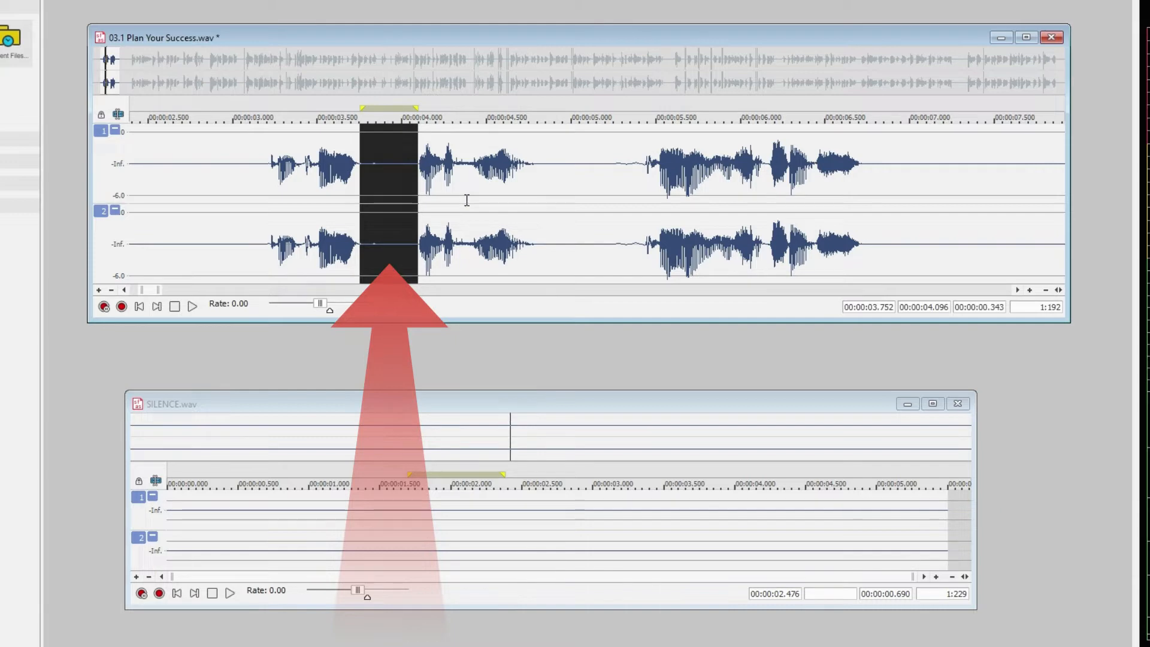
left_click(562, 208)
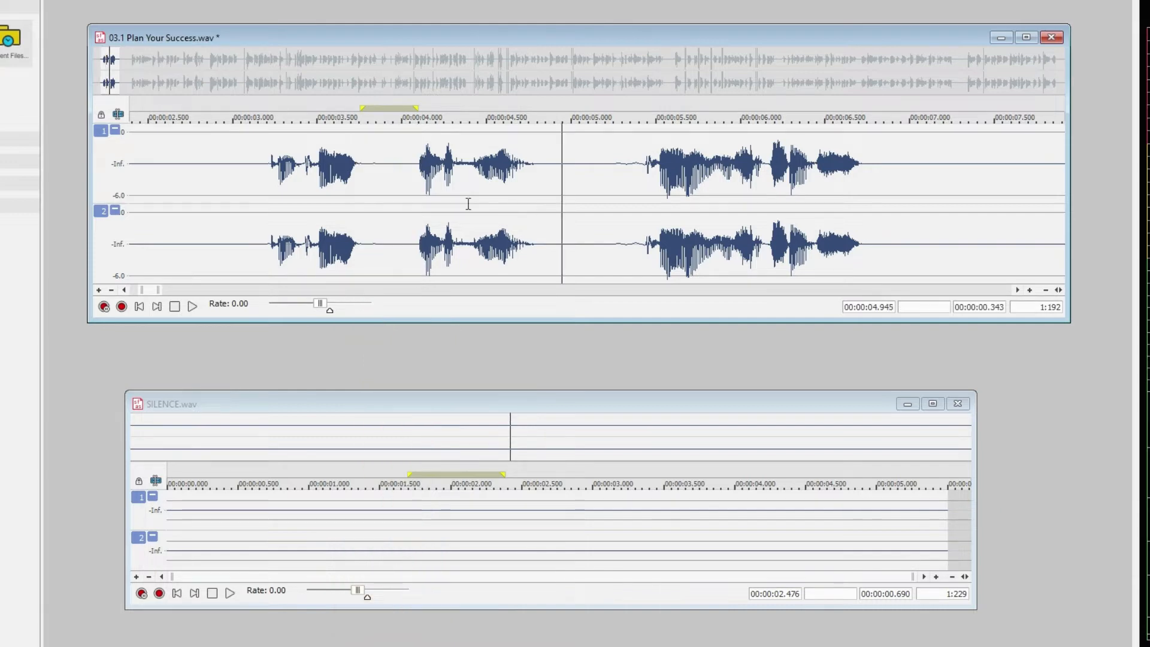
left_click_drag(408, 184, 361, 209)
left_click(362, 210)
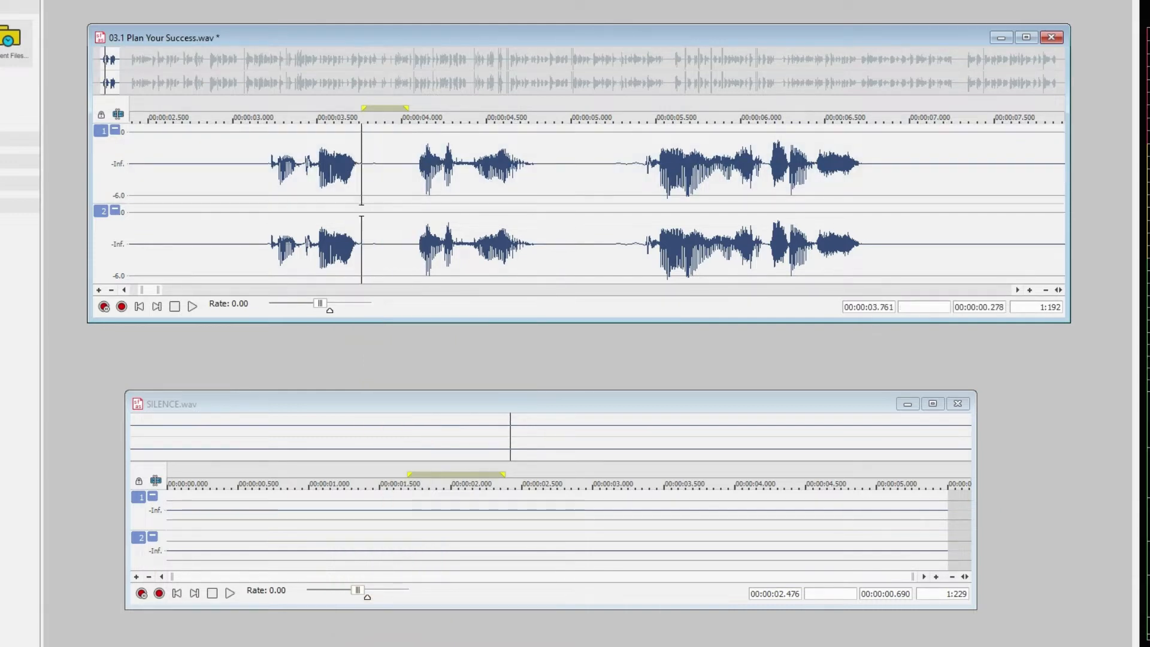
left_click(249, 207)
key("space")
key("space")
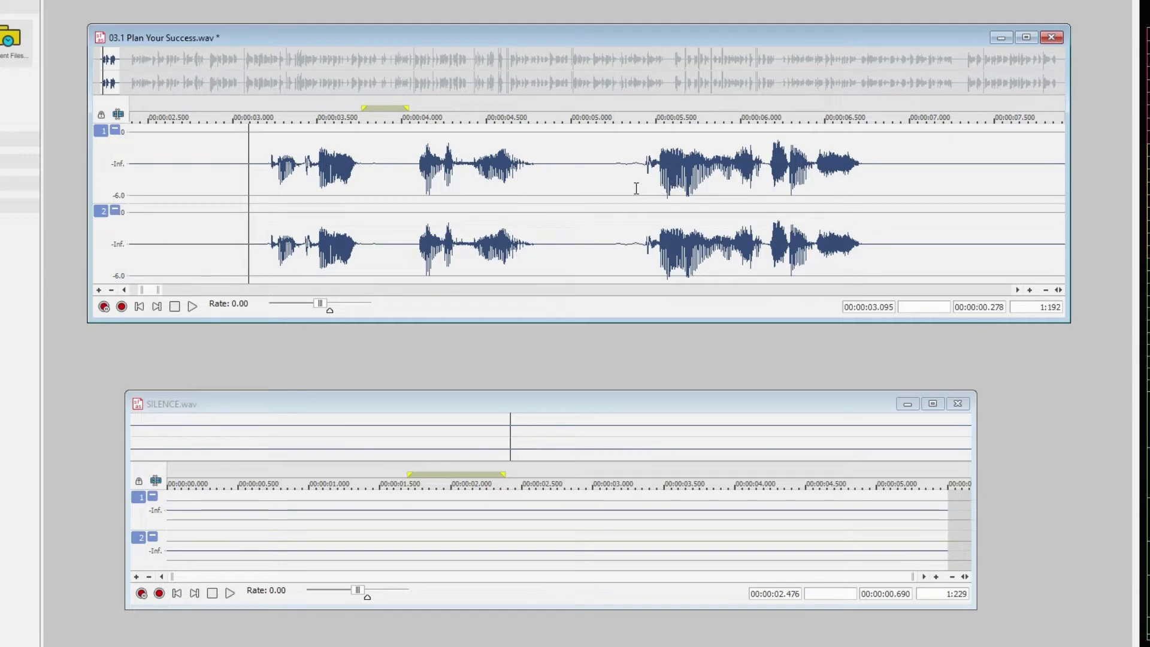
Play the second phrase from about 5.17 s, in the quiet gap just before it
left_click(599, 181)
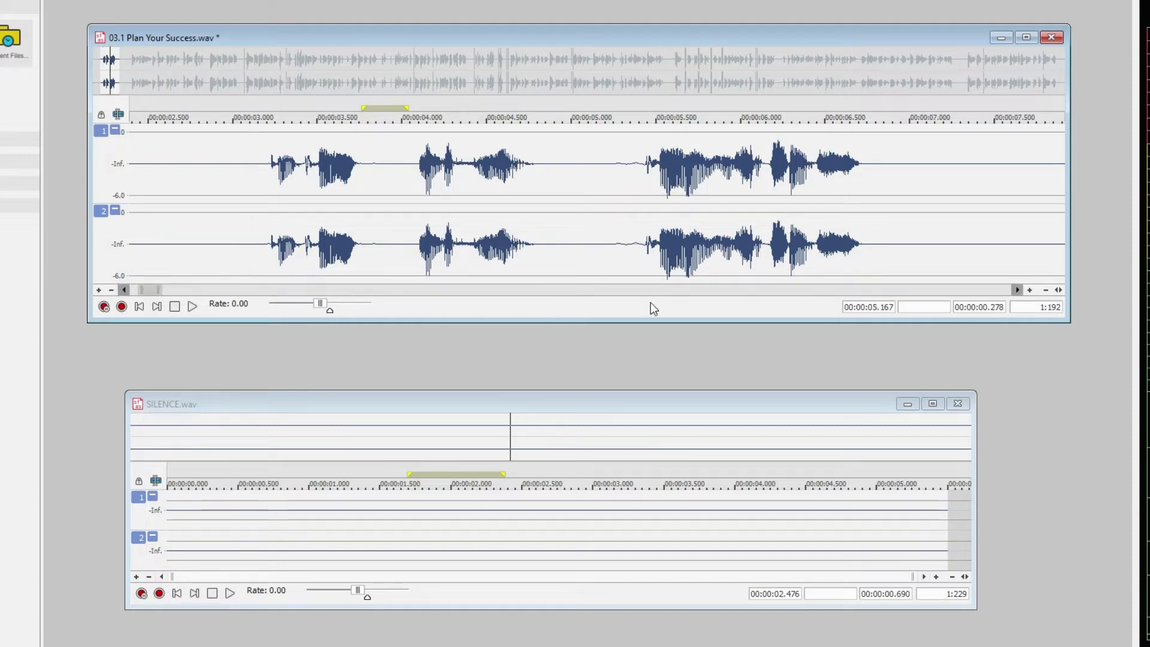
key("space")
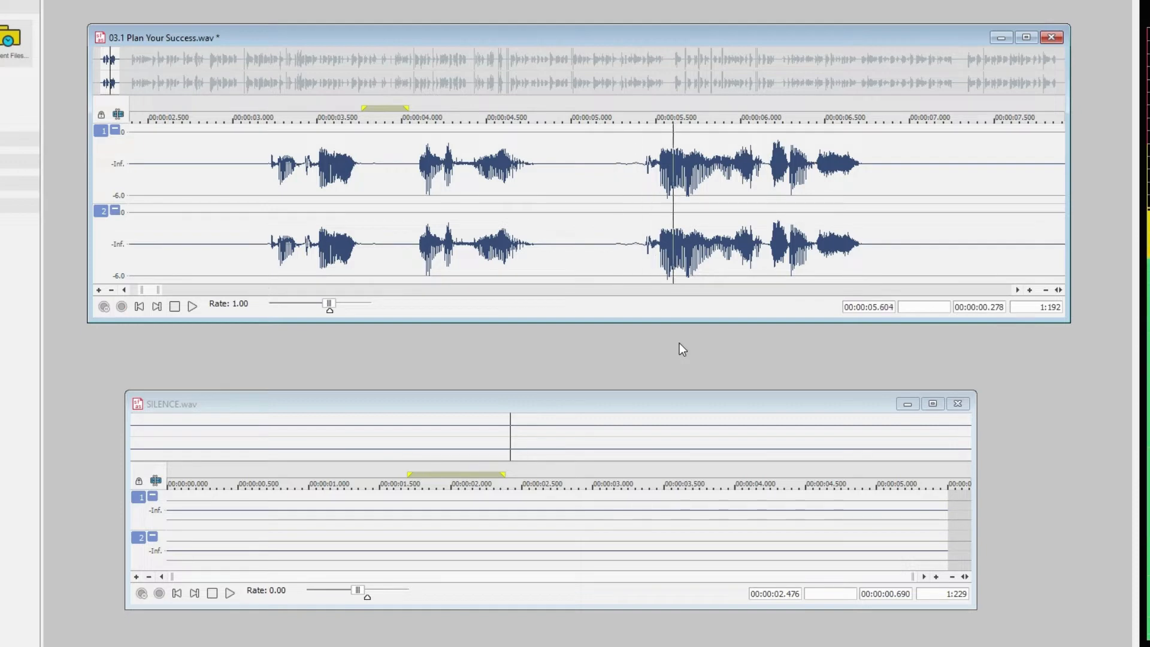
key("space")
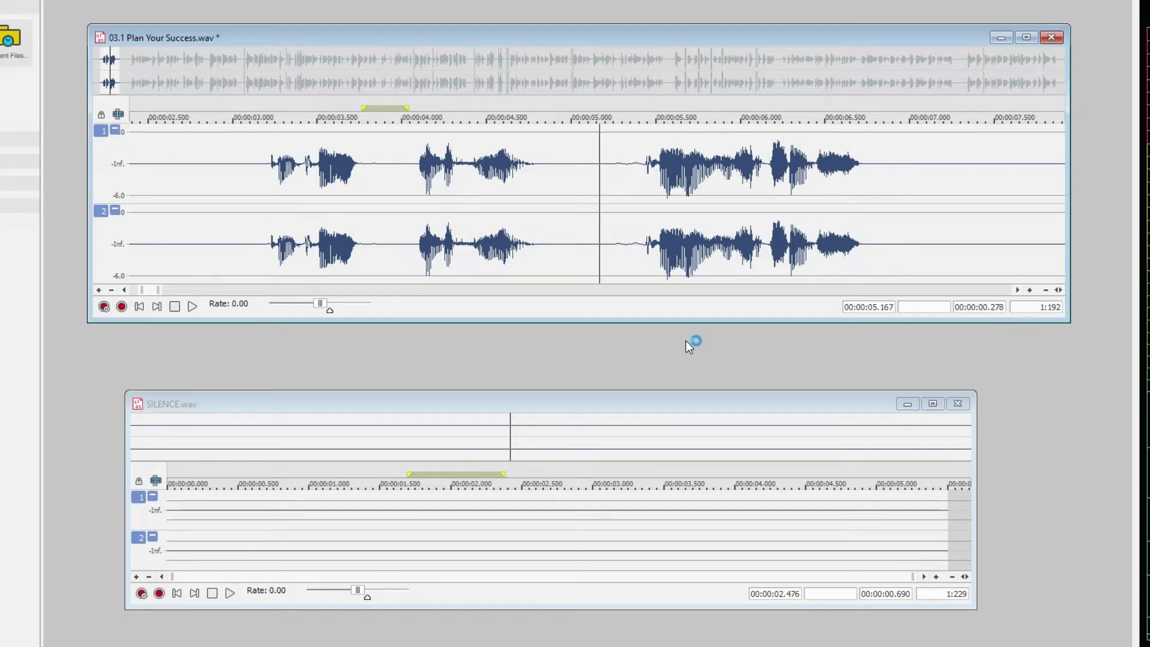
Play the full first sentence from just before its first word and highlight the silence after it, about 6.77 s to 7.81 s
left_click(247, 186)
key("space")
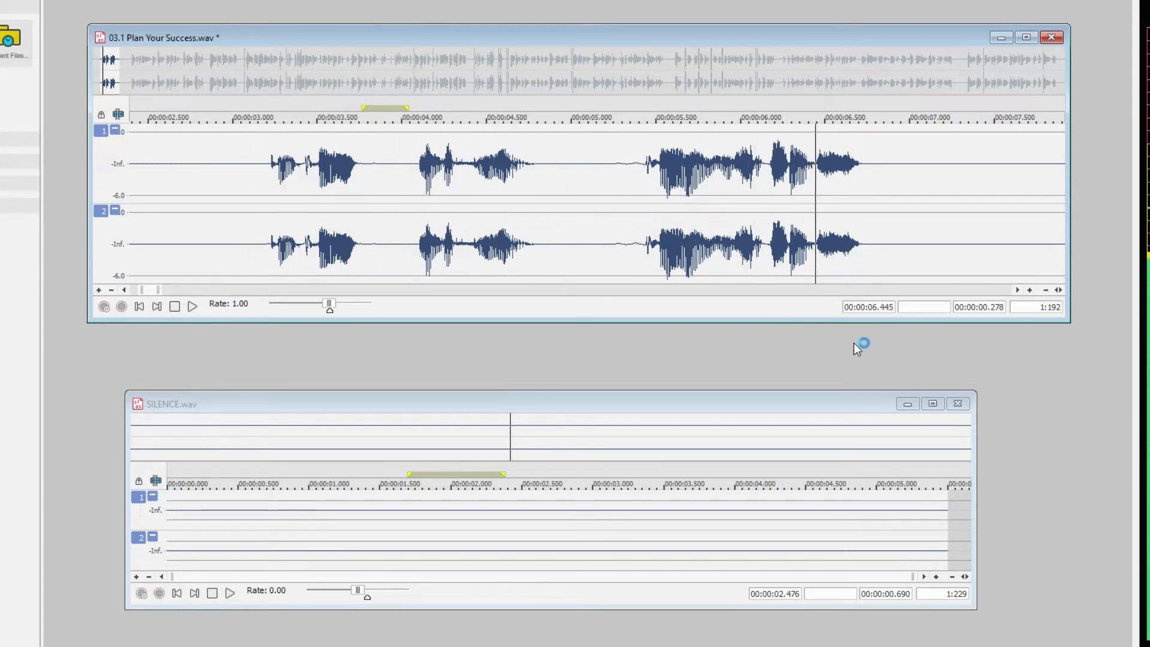
key("space")
left_click_drag(873, 174, 1046, 228)
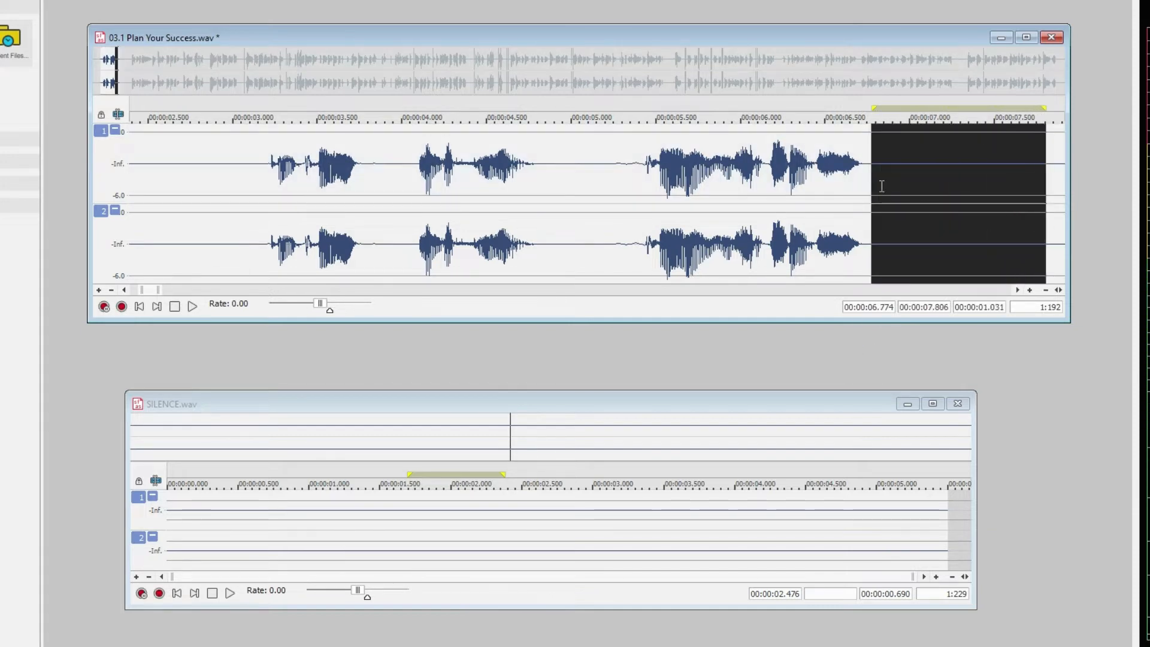
left_click(882, 186)
Highlight the small noise before the next sentence, about 11.70 s to 11.92 s, and play the passage containing it
left_click(1008, 290)
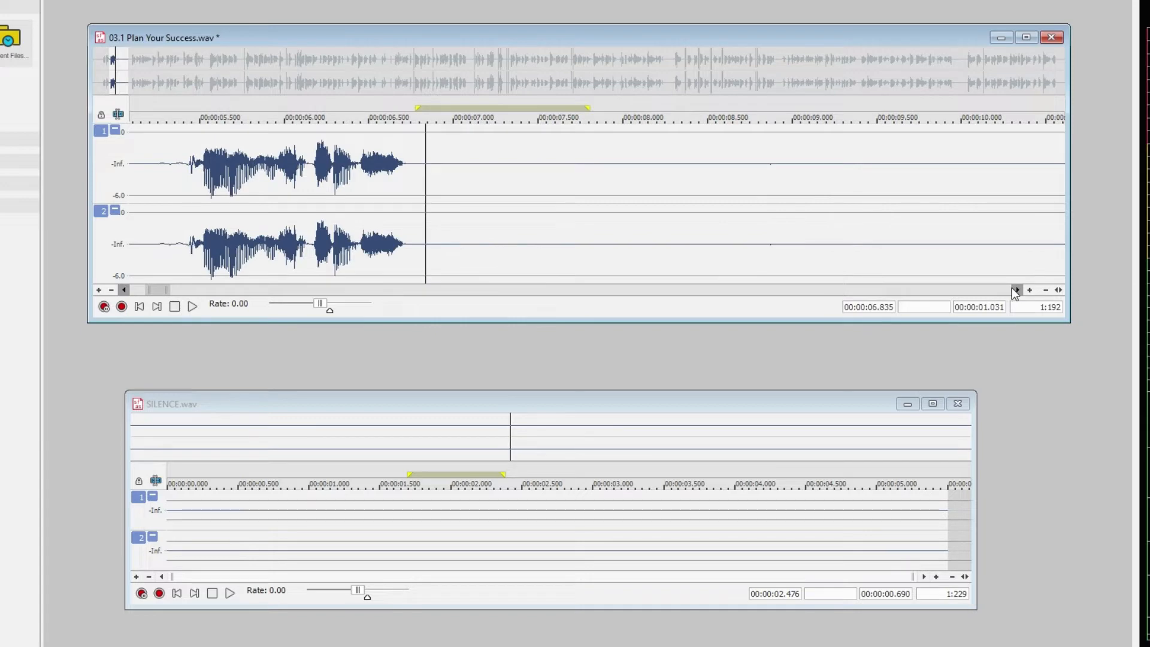
left_click(1017, 290)
left_click(1017, 290)
left_click(1016, 289)
left_click(1017, 290)
left_click(1016, 290)
left_click(1016, 290)
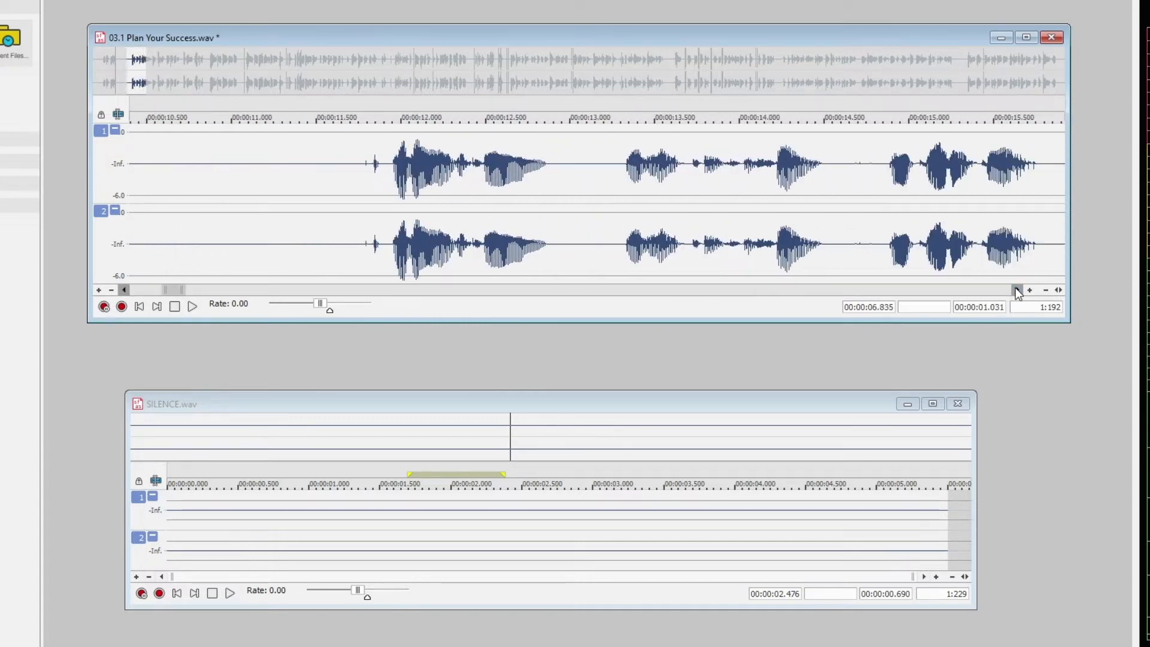
left_click_drag(305, 179, 343, 219)
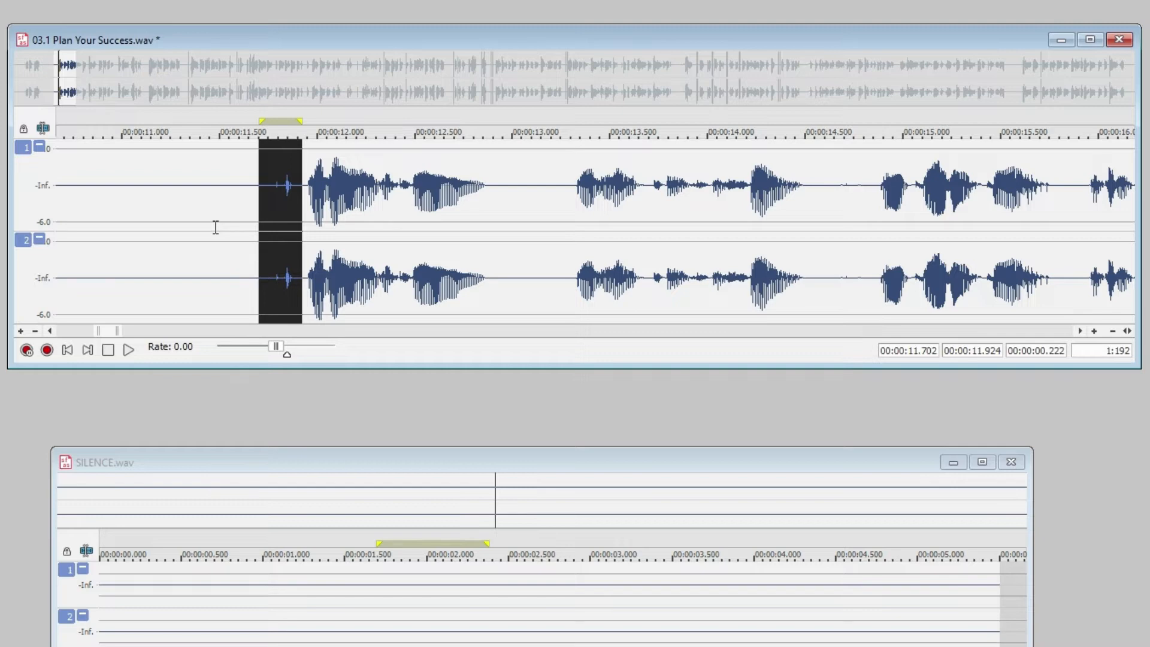
left_click(114, 212)
key("space")
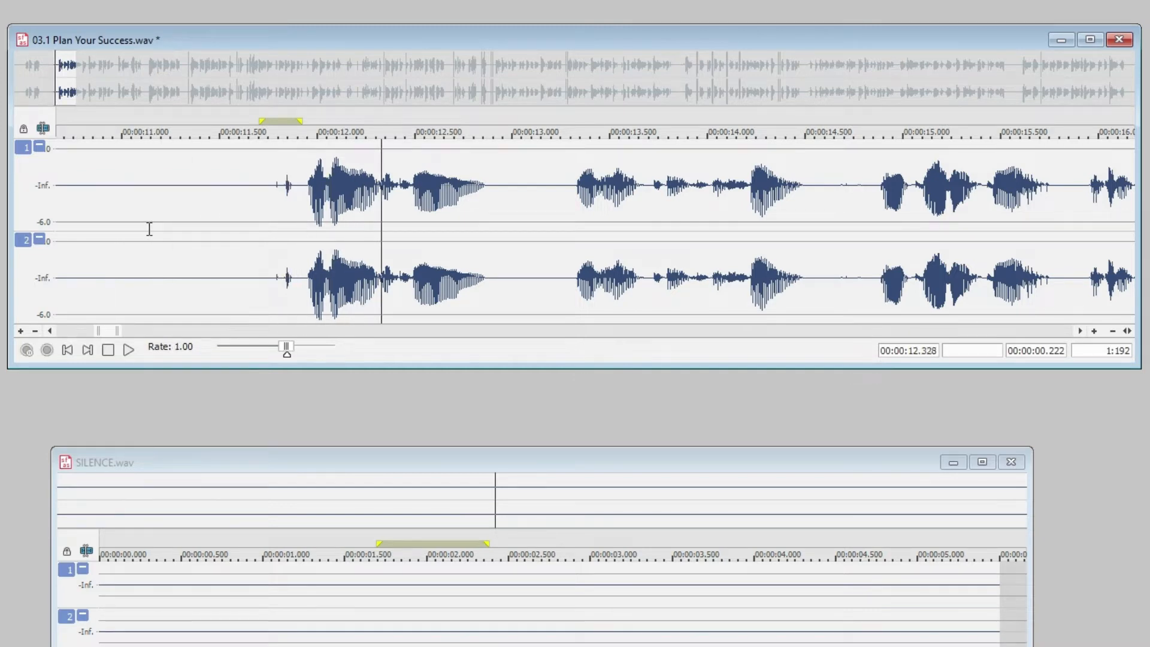
key("space")
Delete the small noise just before the sentence, selecting from about 11.72 s to 11.94 s
left_click(258, 209)
scroll(306, 205, "up", 1)
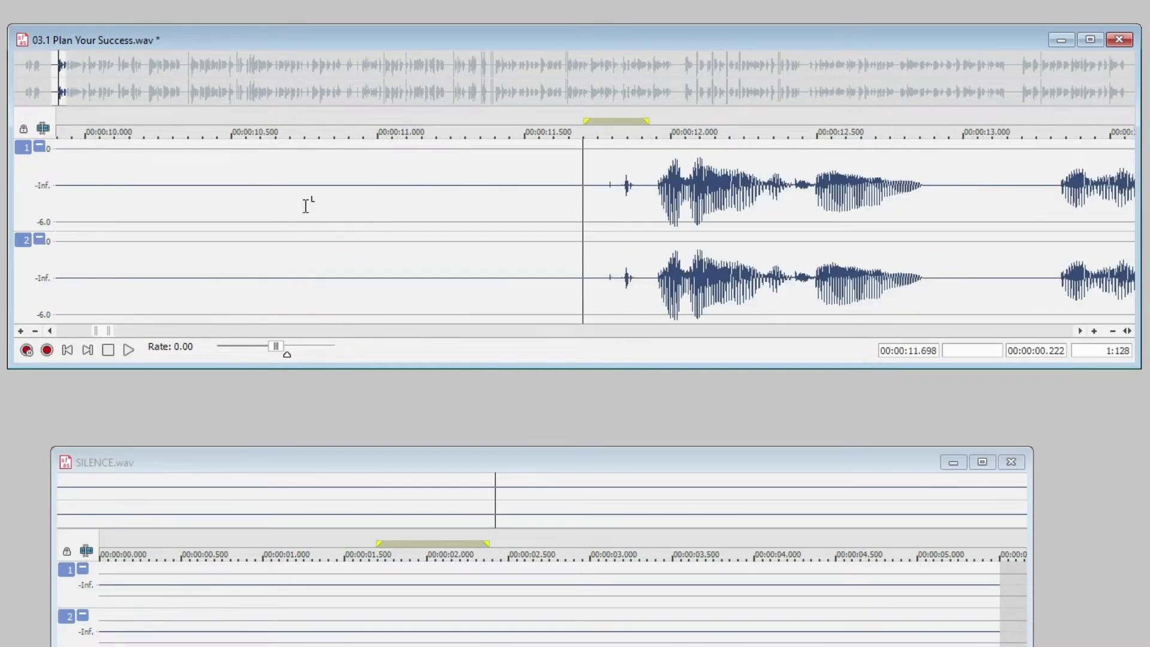
left_click_drag(650, 223, 597, 234)
scroll(597, 234, "up", 3)
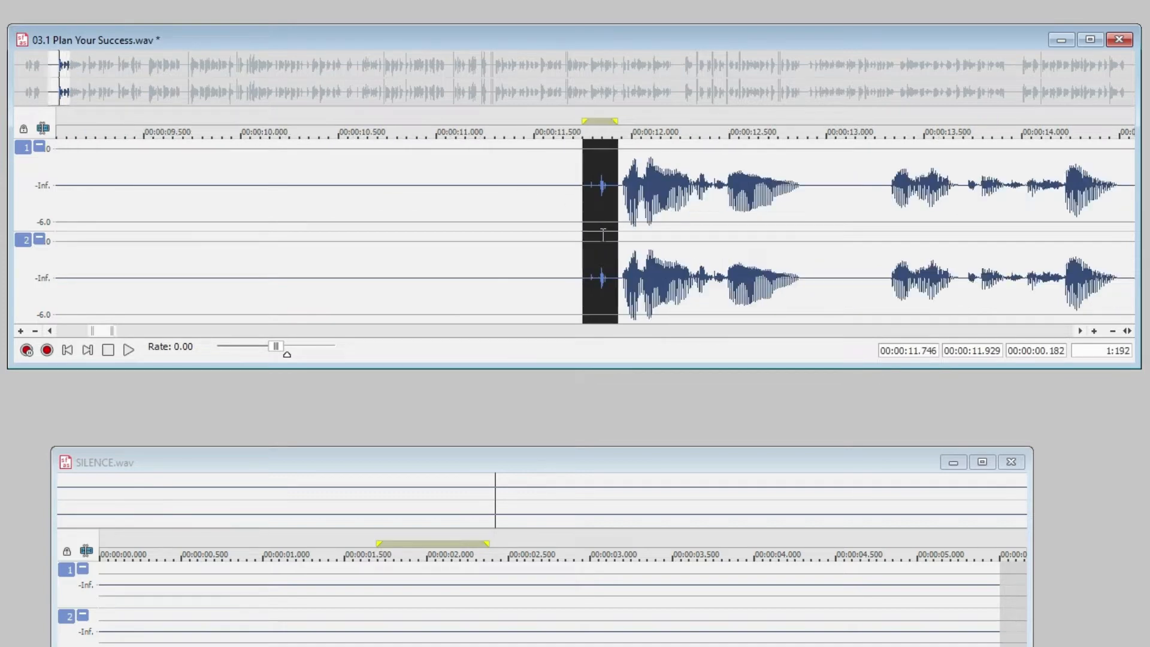
left_click(655, 226)
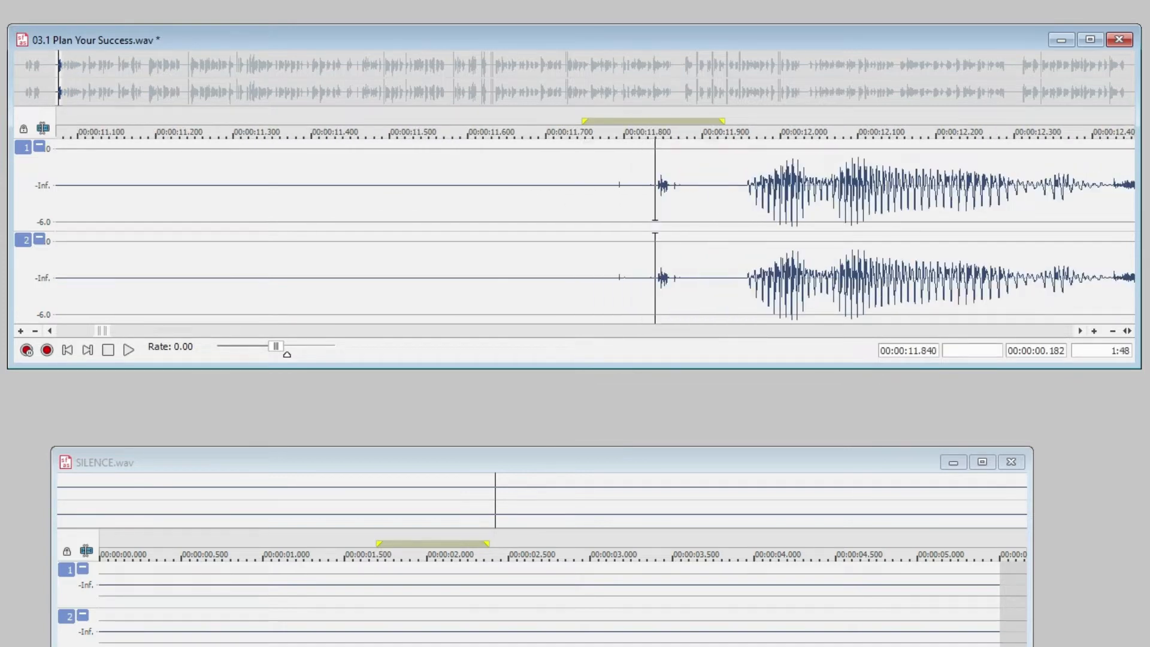
left_click_drag(1079, 328, 1079, 328)
left_click(133, 222)
left_click_drag(172, 223, 313, 281)
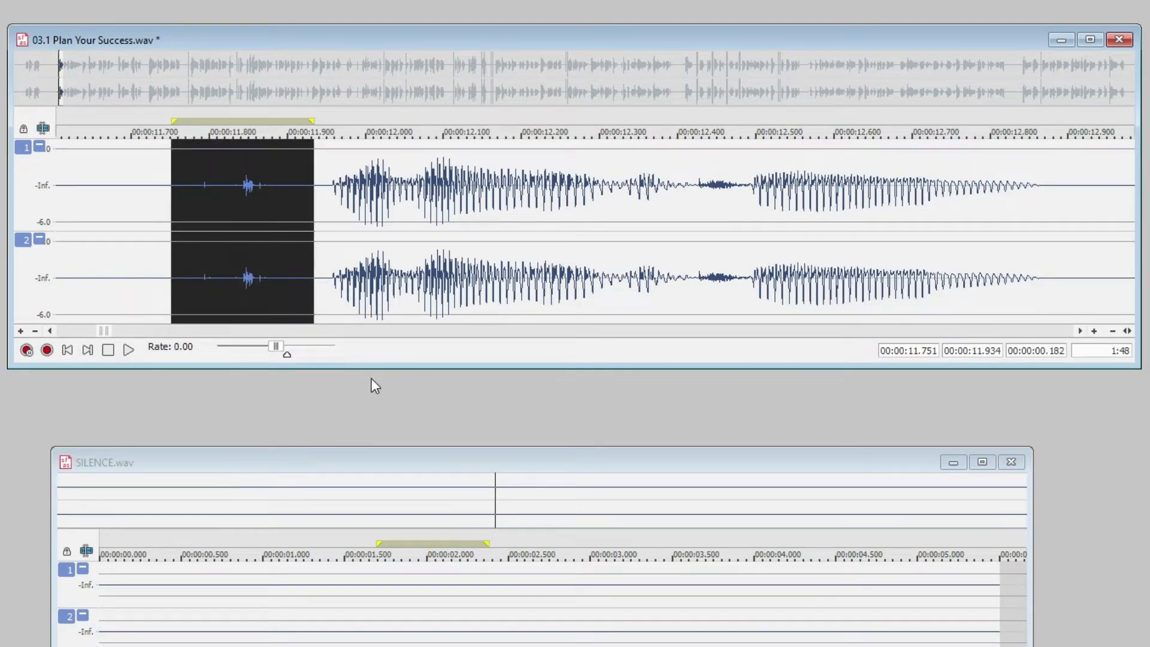
left_click(184, 232)
left_click_drag(147, 228, 314, 249)
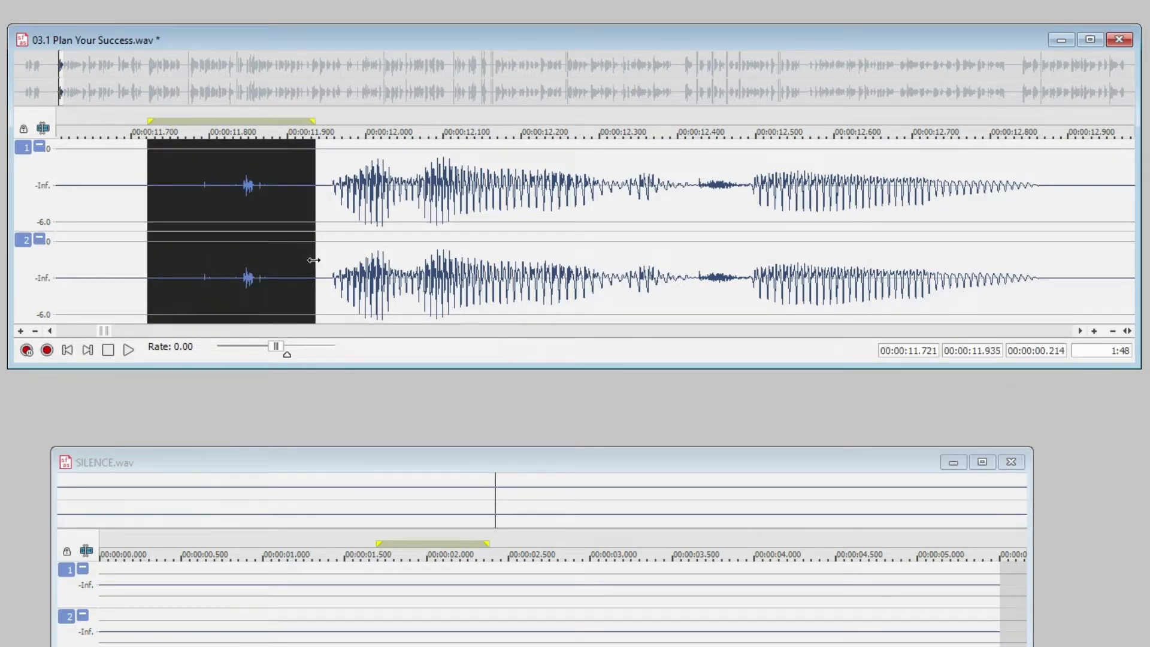
key("Delete")
Examine the waveform after the cut at 11.72 s with its amplitude display enlarged
scroll(555, 232, "down", 2)
scroll(555, 232, "down", 3)
left_click(1080, 331)
left_click_drag(1080, 330, 1080, 331)
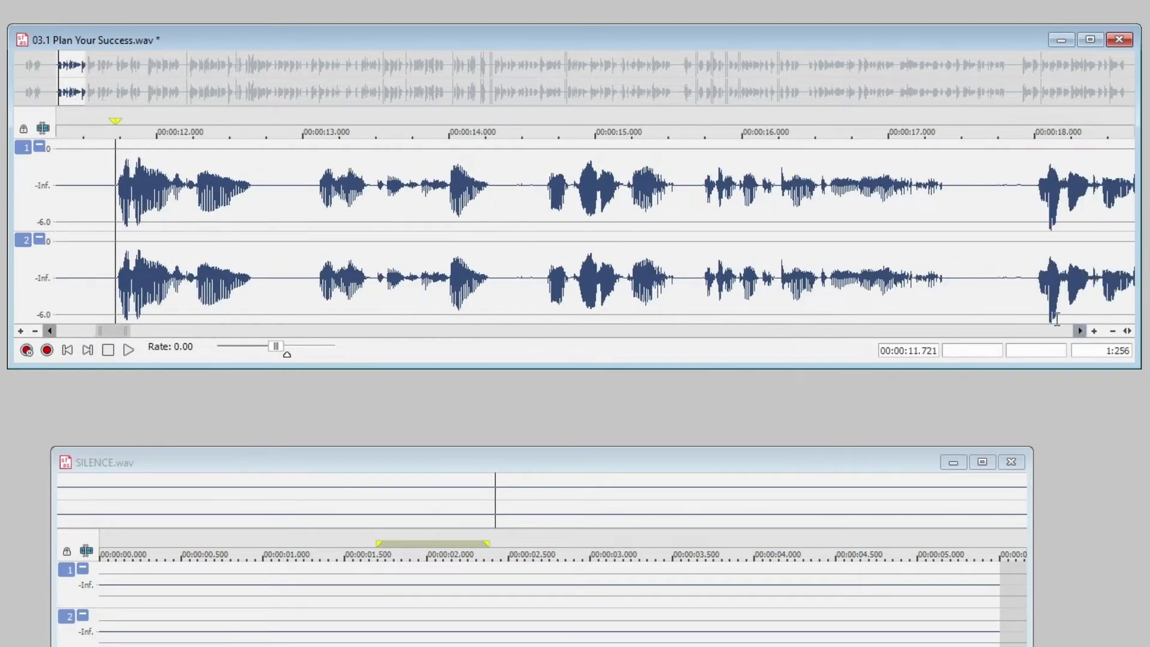
scroll(254, 216, "up", 3)
scroll(252, 214, "up", 1)
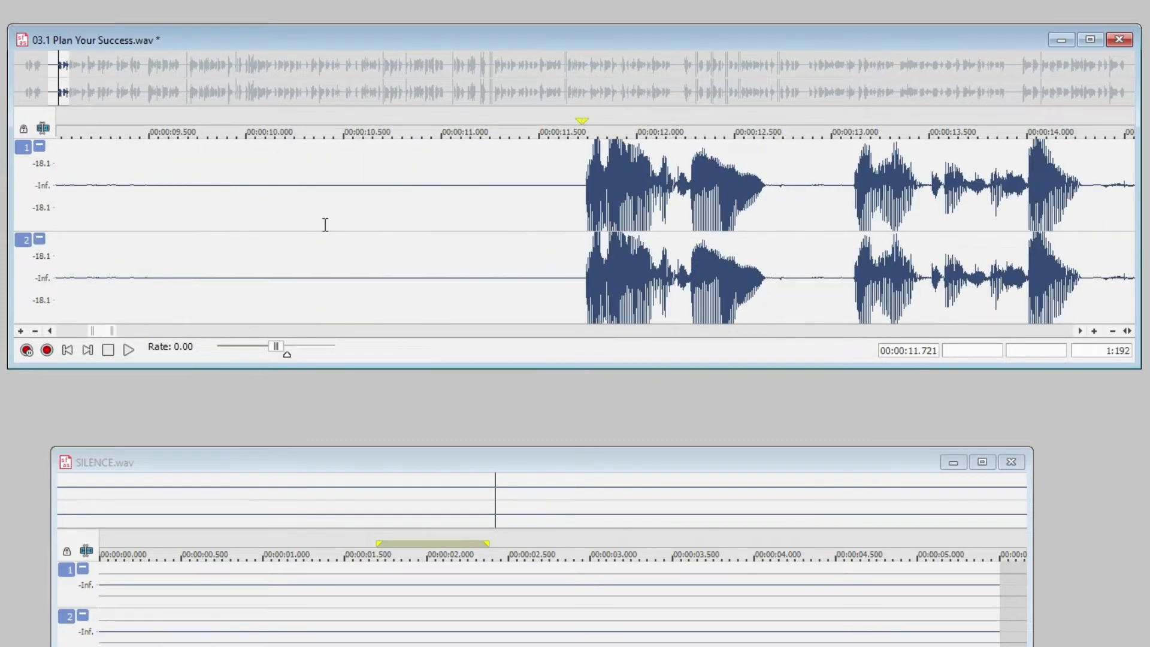
scroll(325, 224, "up", 1)
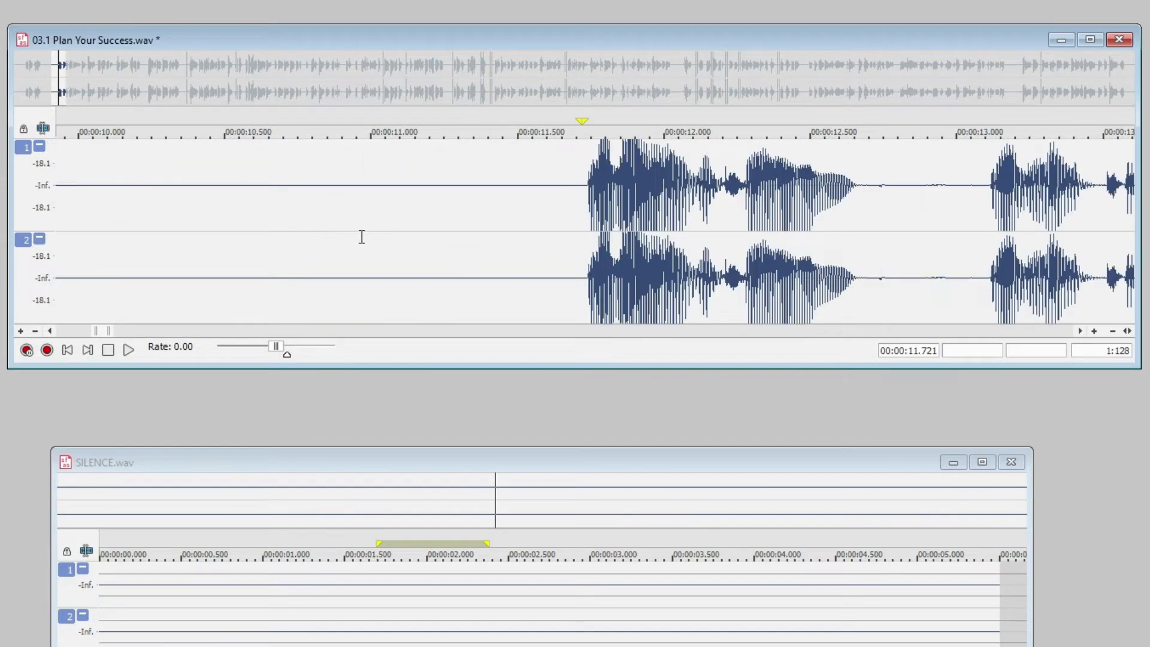
left_click(1078, 331)
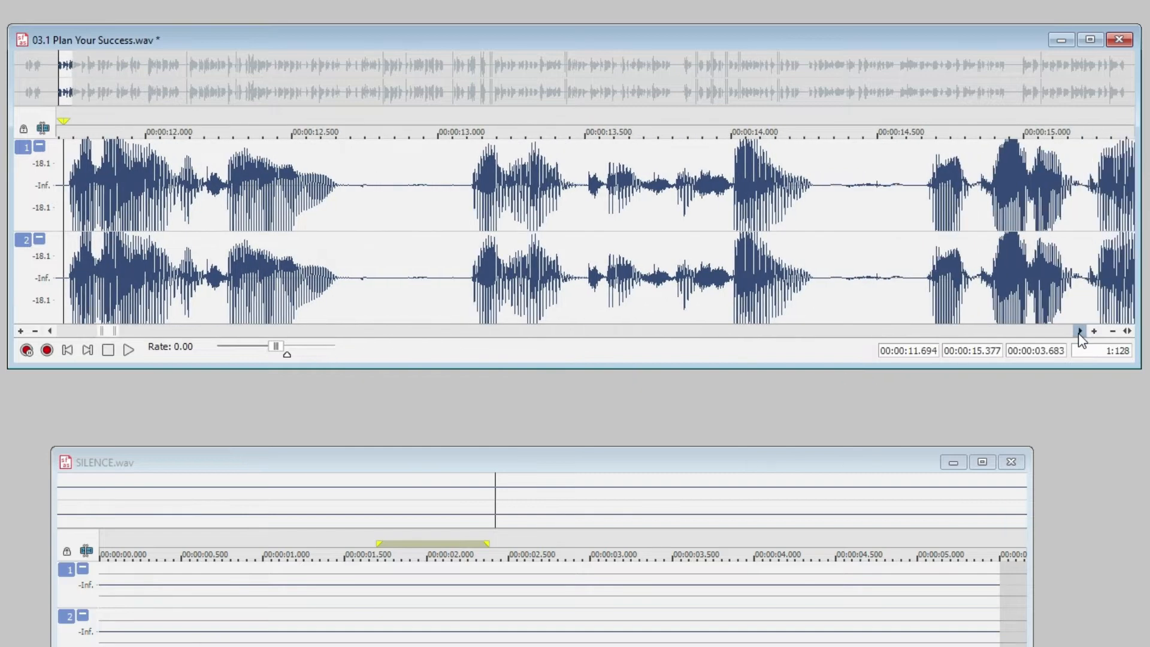
Play the pause between the words from about 12.8 s, and replay it with the preceding word from about 12.2 s
left_click(385, 207)
key("space")
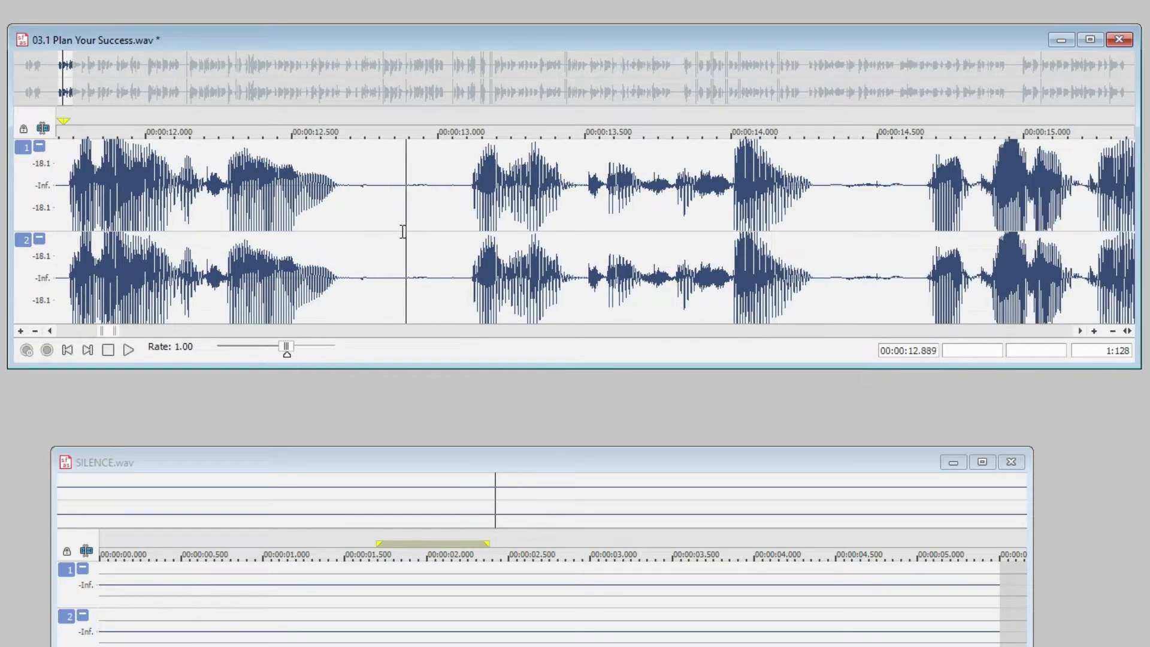
key("space")
key("space")
left_click(216, 224)
key("space")
key("space")
key("space")
Highlight the pause from about 12.78 s to 13.10 s and magnify the waveform's amplitude to inspect the faint noise in it
left_click_drag(374, 194, 460, 286)
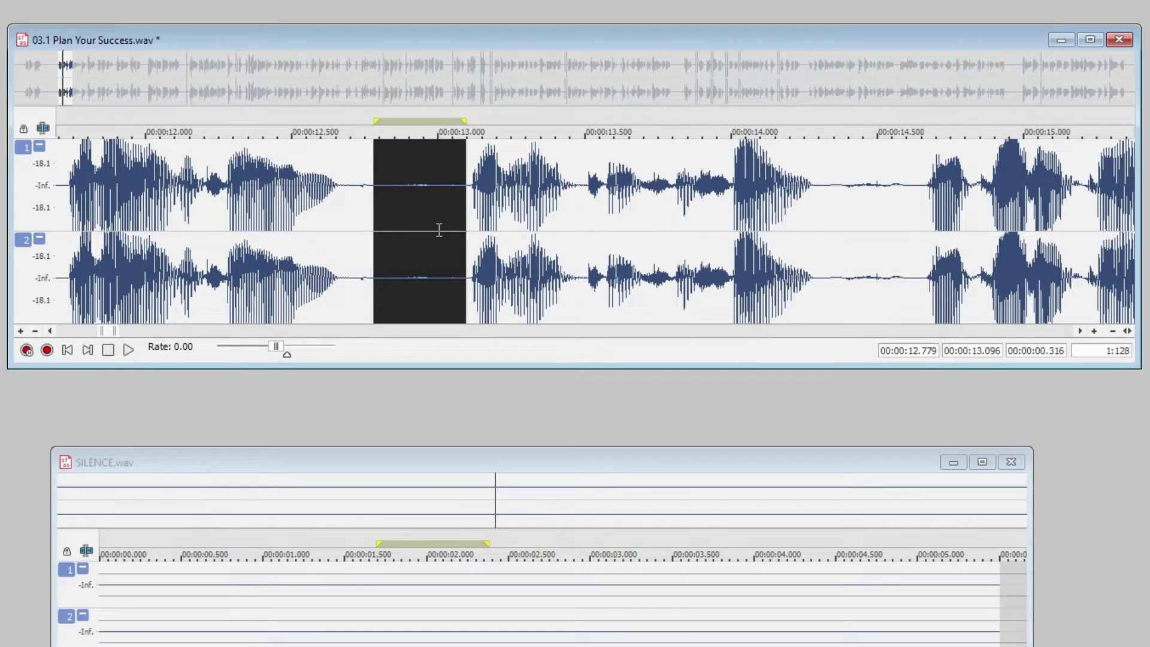
scroll(439, 231, "up", 5)
left_click(308, 255)
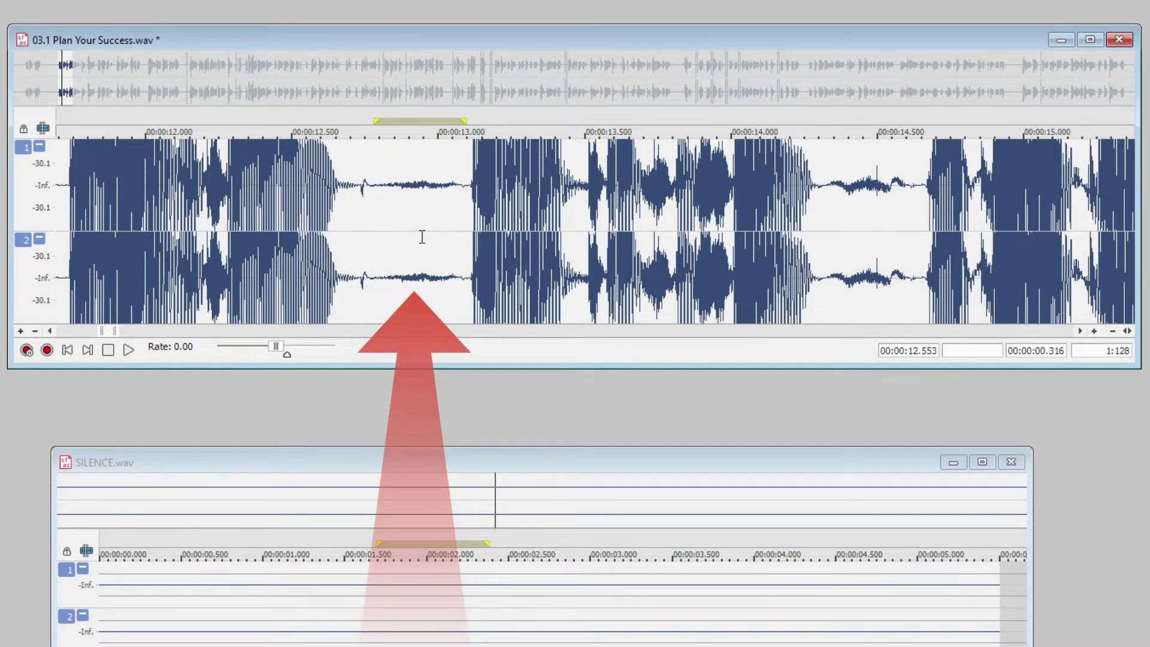
scroll(424, 236, "up", 2)
scroll(424, 237, "up", 2)
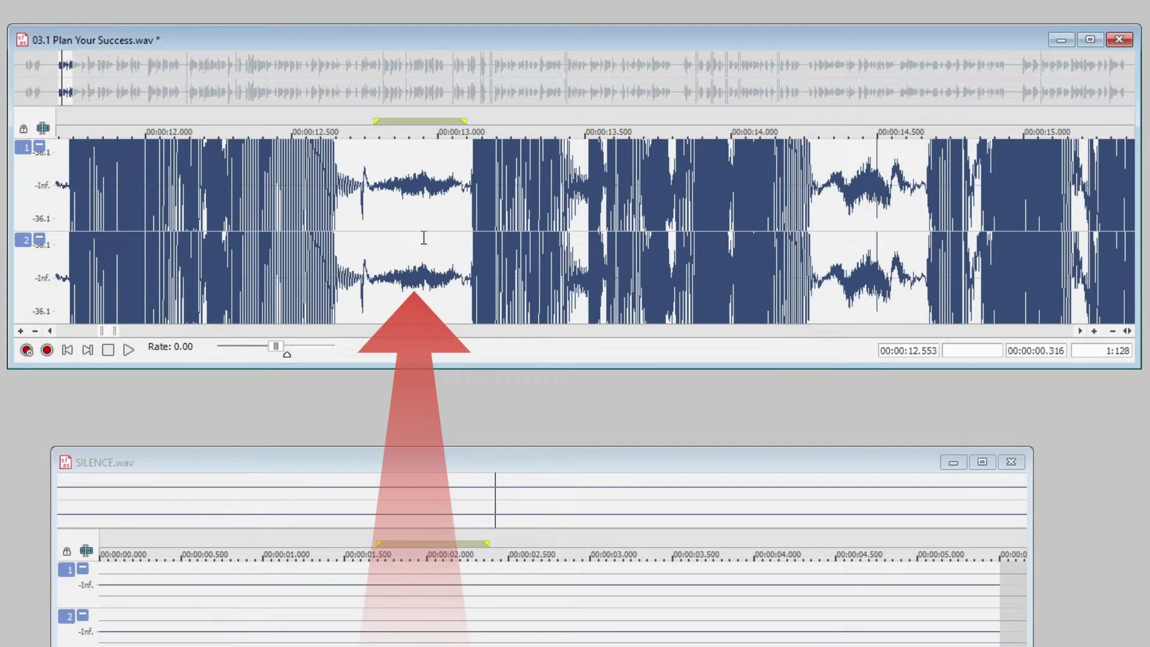
scroll(422, 234, "down", 2)
scroll(421, 234, "down", 3)
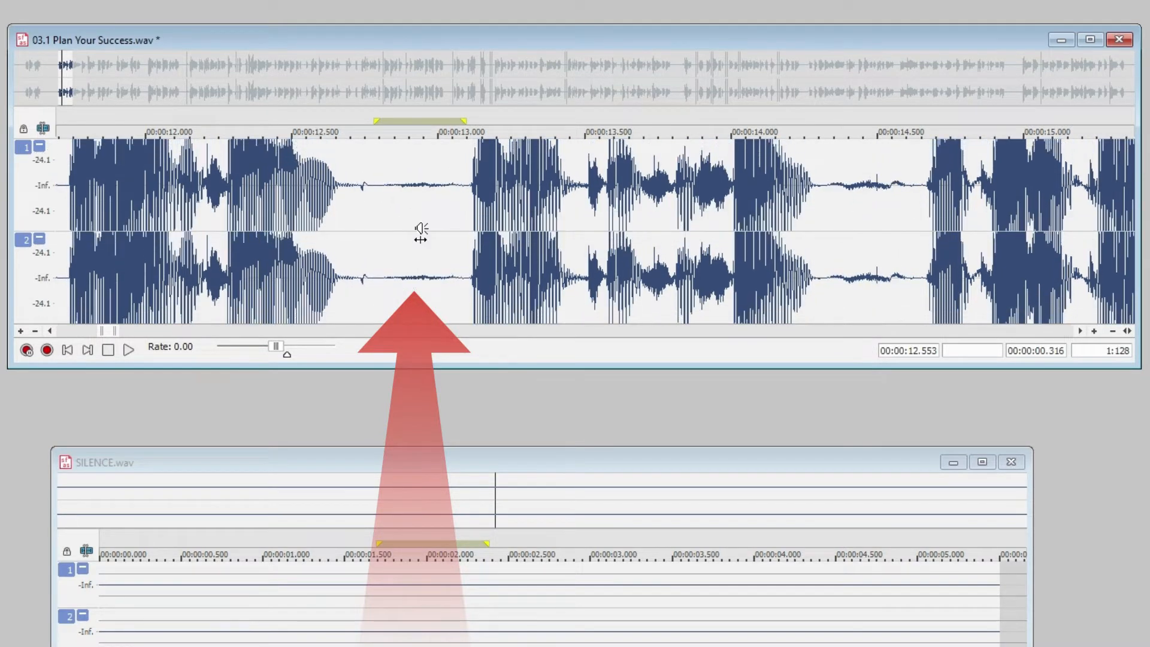
Play the pause from about 12.77 s to 13.10 s with the waveform's amplitude display magnified
scroll(420, 235, "up", 3)
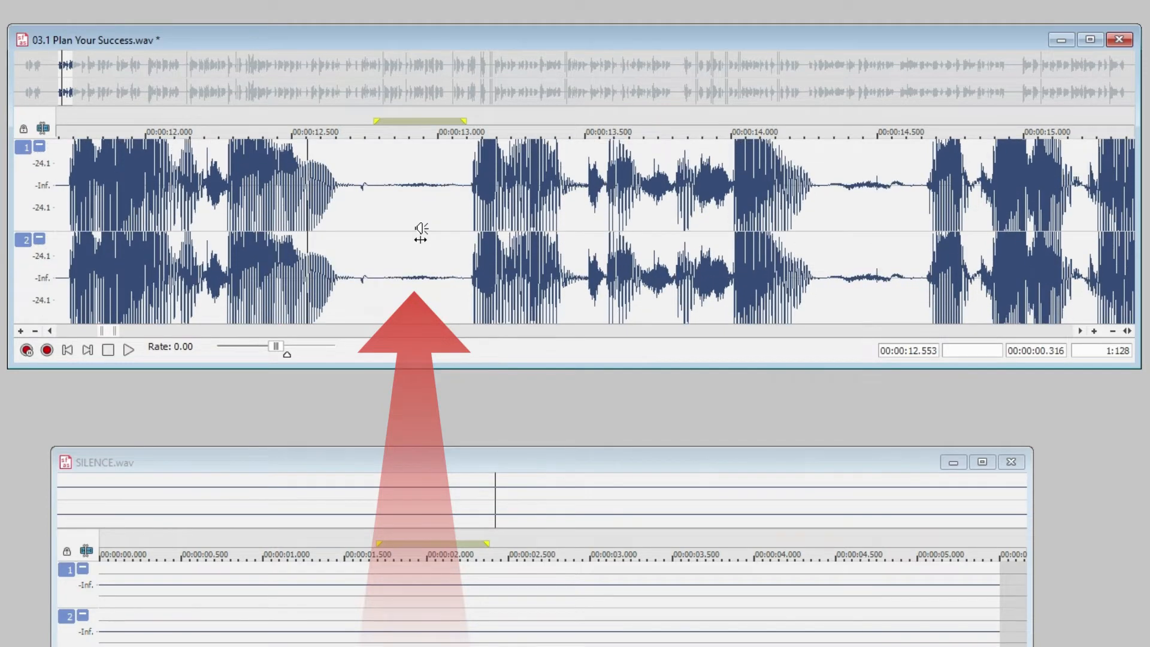
scroll(421, 234, "up", 1)
left_click_drag(369, 213, 465, 238)
key("space")
Play the pause between phrases from about 14.30 s to 14.66 s
key("space")
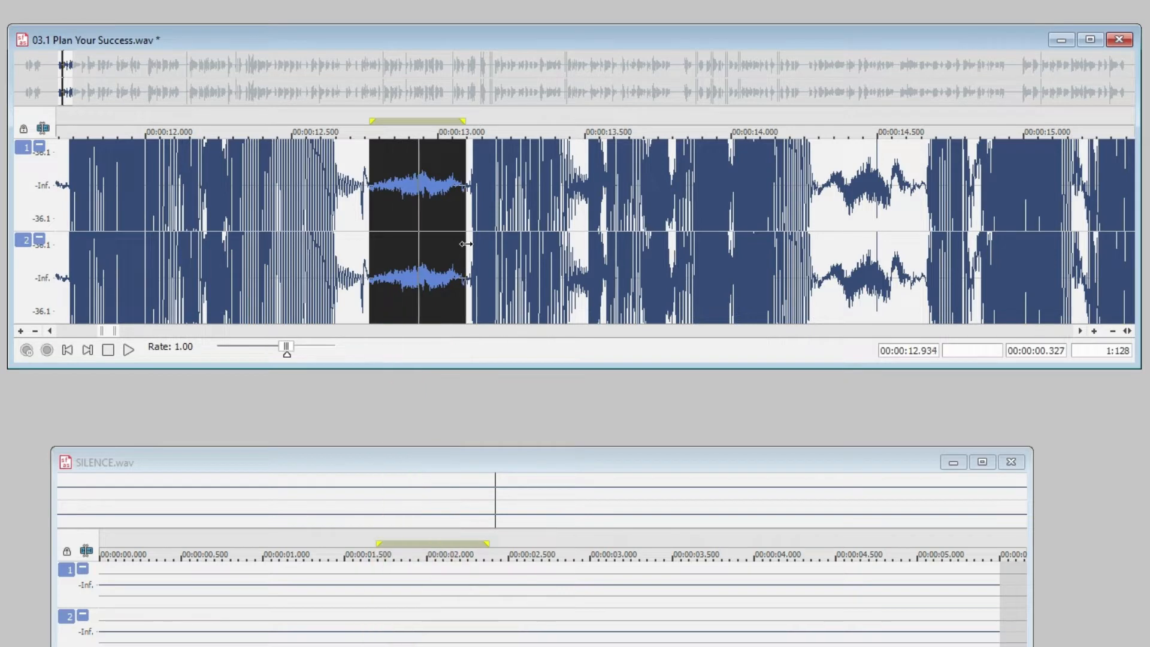
left_click_drag(819, 203, 924, 245)
key("space")
key("space")
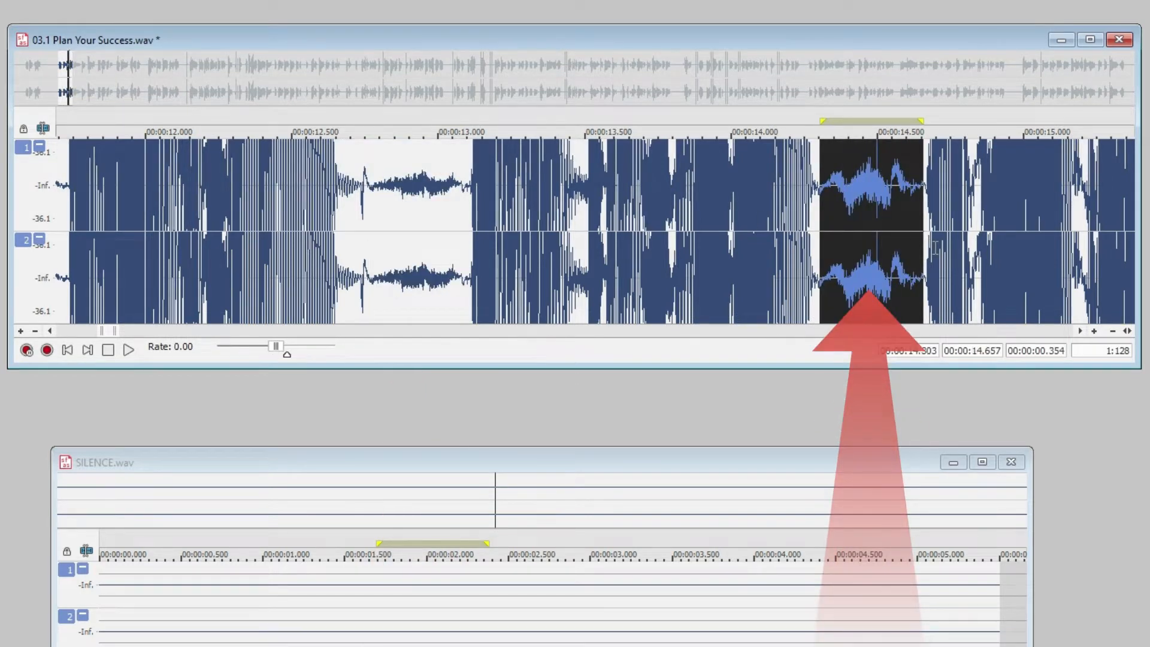
Play the short pause from about 15.56 s to 15.73 s and the longer one from about 17.45 s to 18.00 s
scroll(936, 248, "down", 1)
scroll(936, 248, "down", 1)
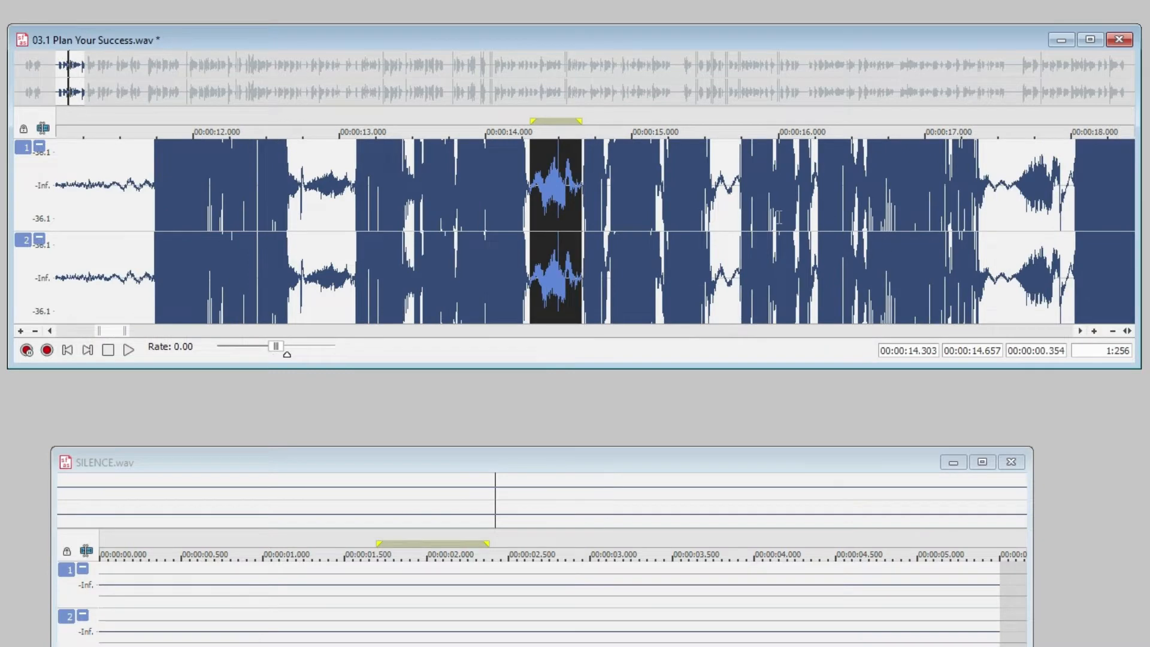
left_click_drag(712, 208, 738, 228)
key("space")
left_click_drag(993, 204, 1071, 242)
key("space")
key("space")
key("space")
key("space")
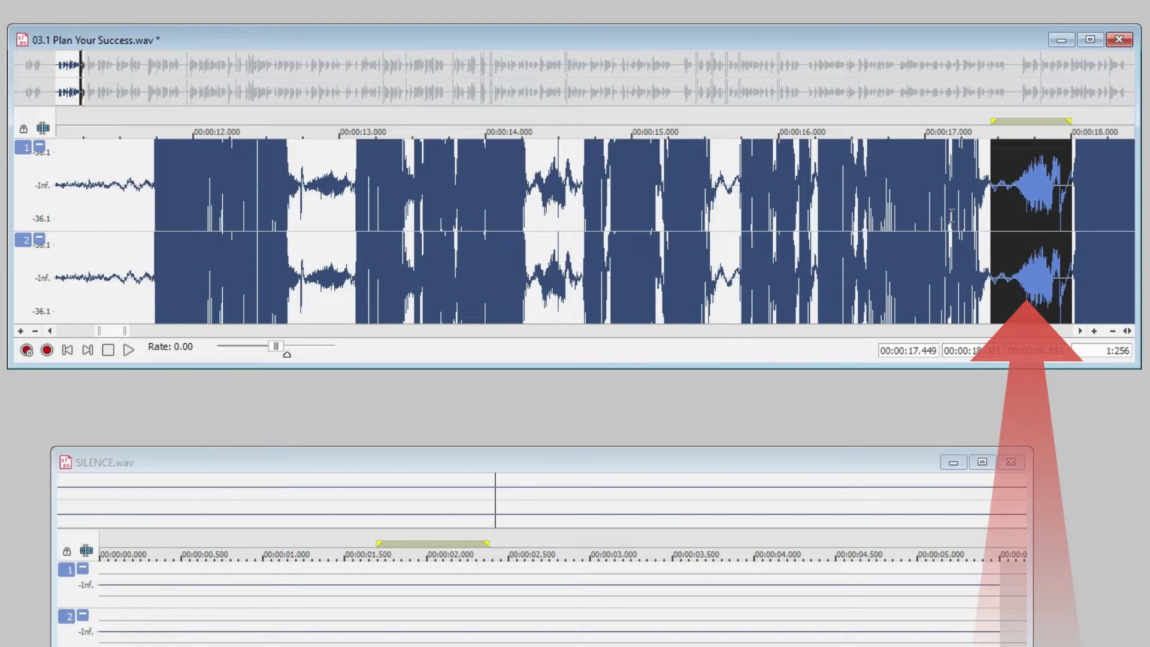
left_click(916, 249)
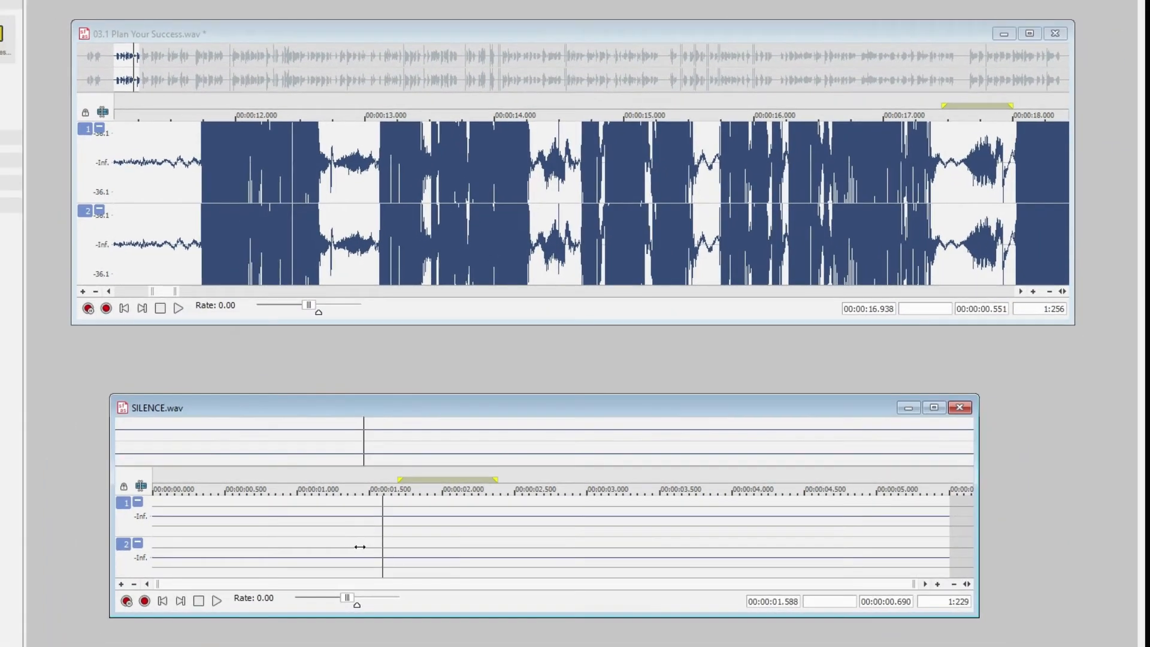
Replace the pause from about 12.70 s to 13.11 s with silence copied from about 1.39 s to 2.33 s of SILENCE.wav
left_click_drag(326, 626, 446, 626)
left_click_drag(460, 553, 492, 554)
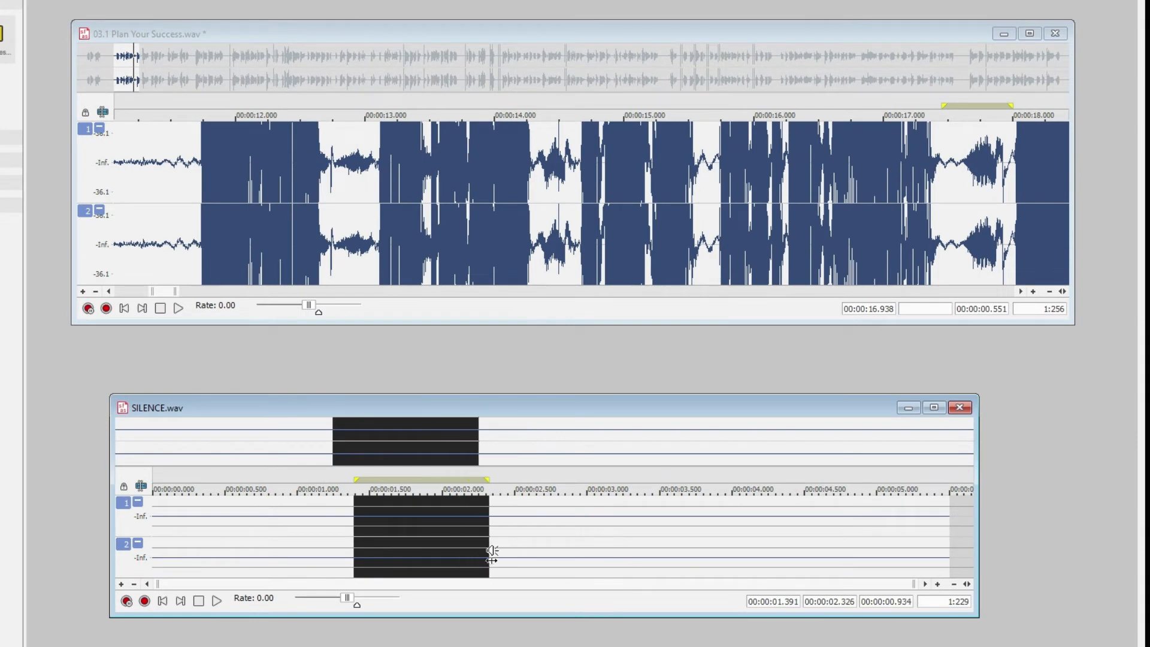
left_click_drag(325, 168, 379, 214)
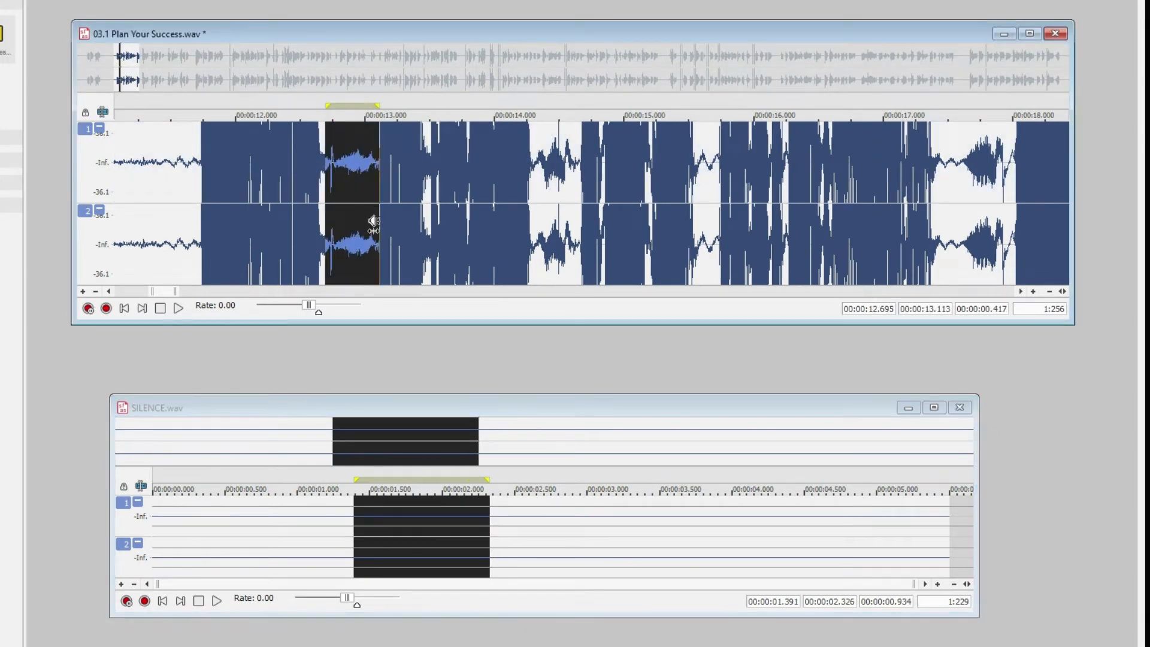
key("ctrl+v")
Play the voice recording from about 11.6 s across the replaced pause and into the following phrases
scroll(527, 214, "down", 2)
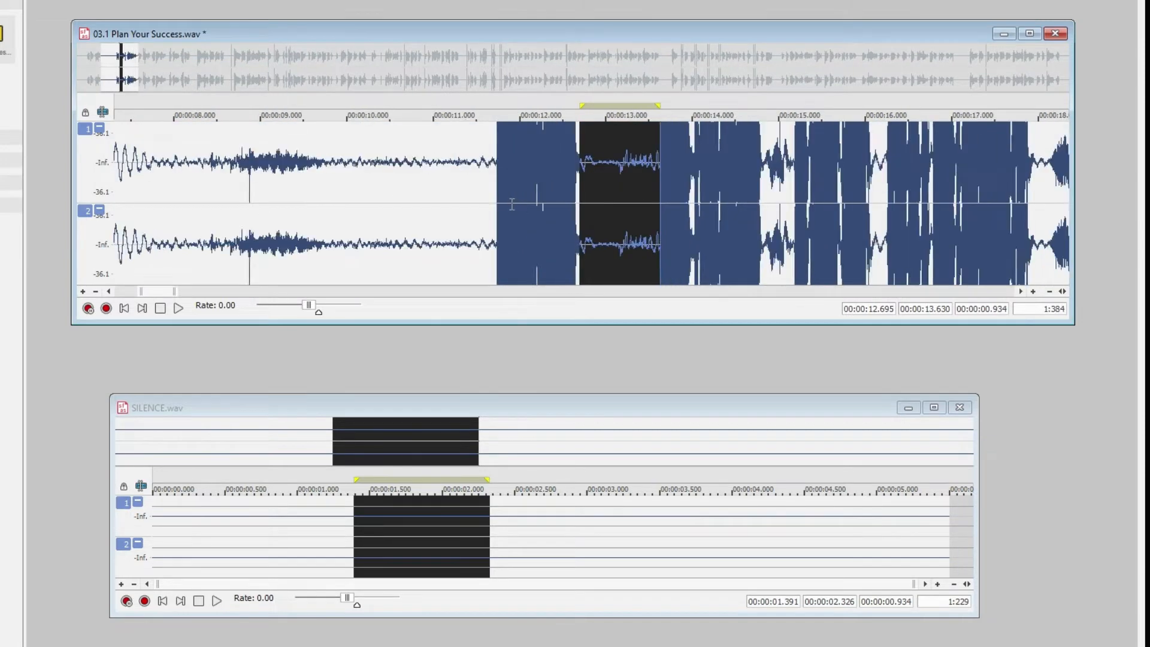
left_click(484, 180)
key("space")
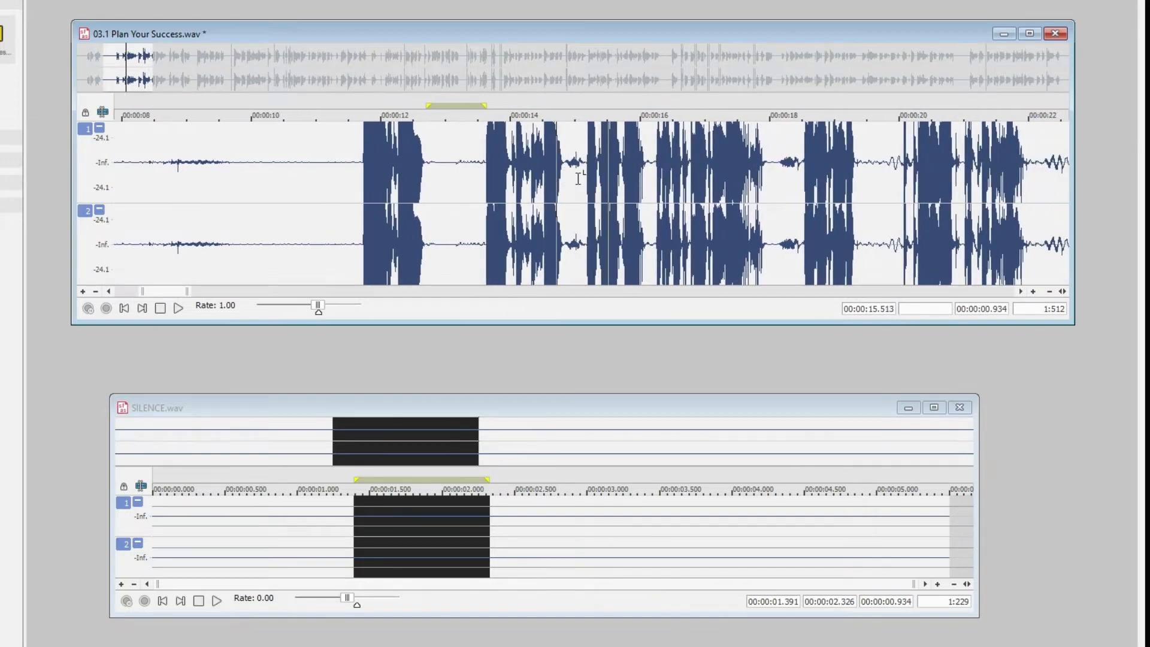
scroll(580, 180, "up", 2)
key("space")
Replace the pause from about 14.80 s to 15.17 s with silence from about 2.00 s to 2.76 s of SILENCE.wav, and play the result
left_click_drag(605, 204, 699, 222)
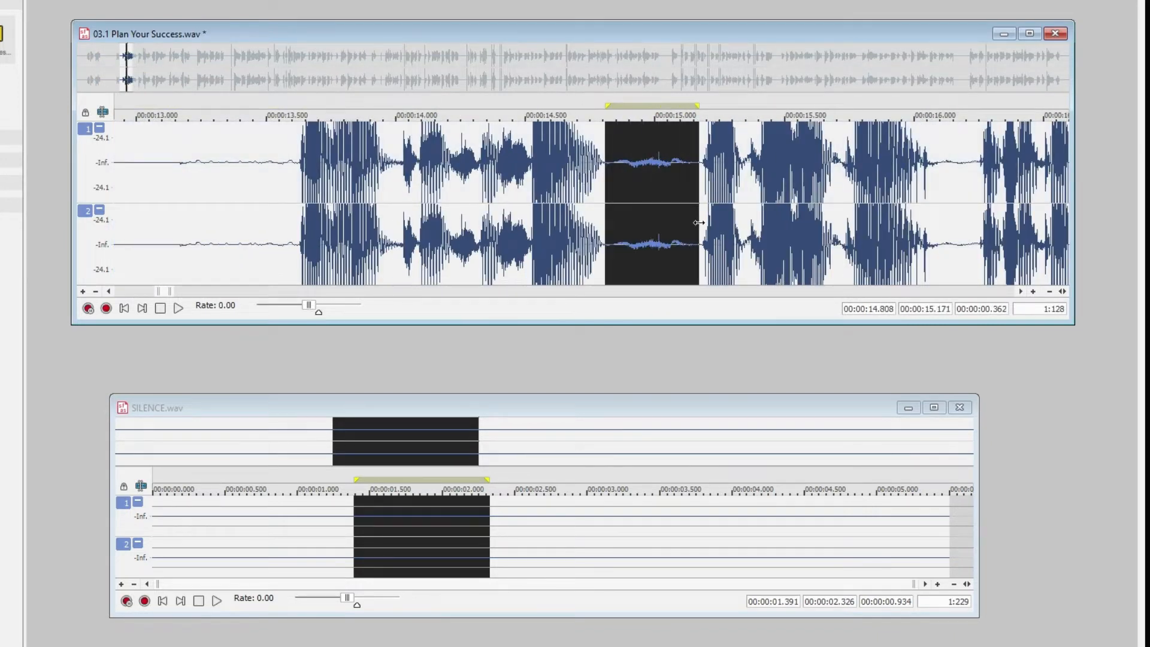
left_click(474, 541)
left_click_drag(443, 539, 552, 554)
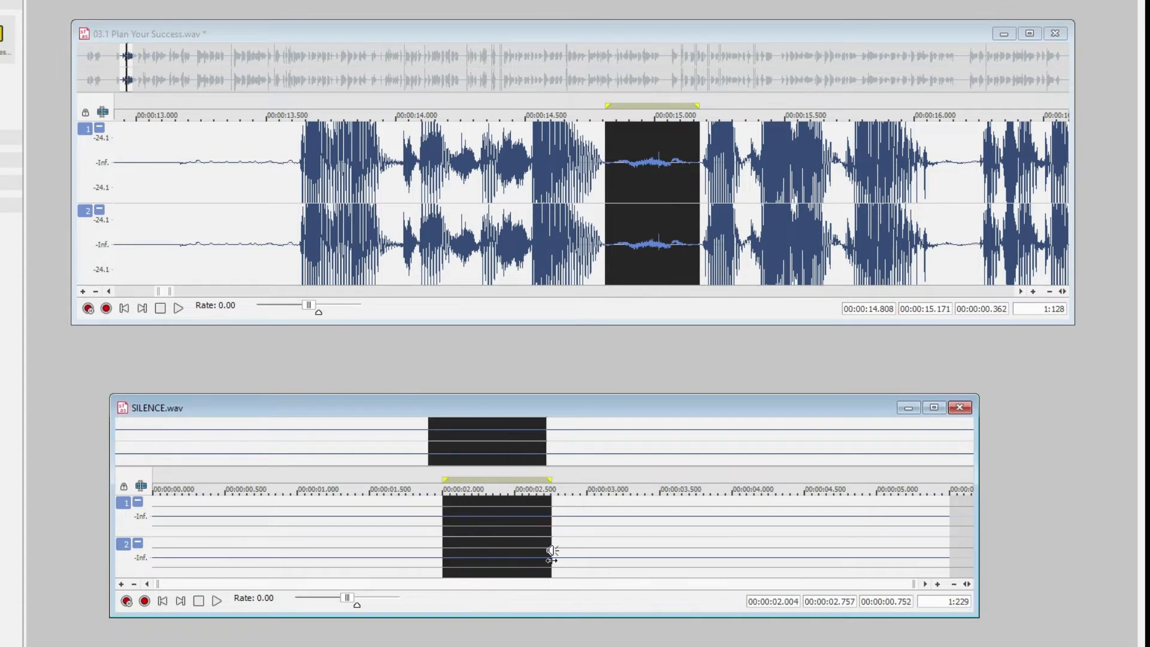
left_click(634, 172)
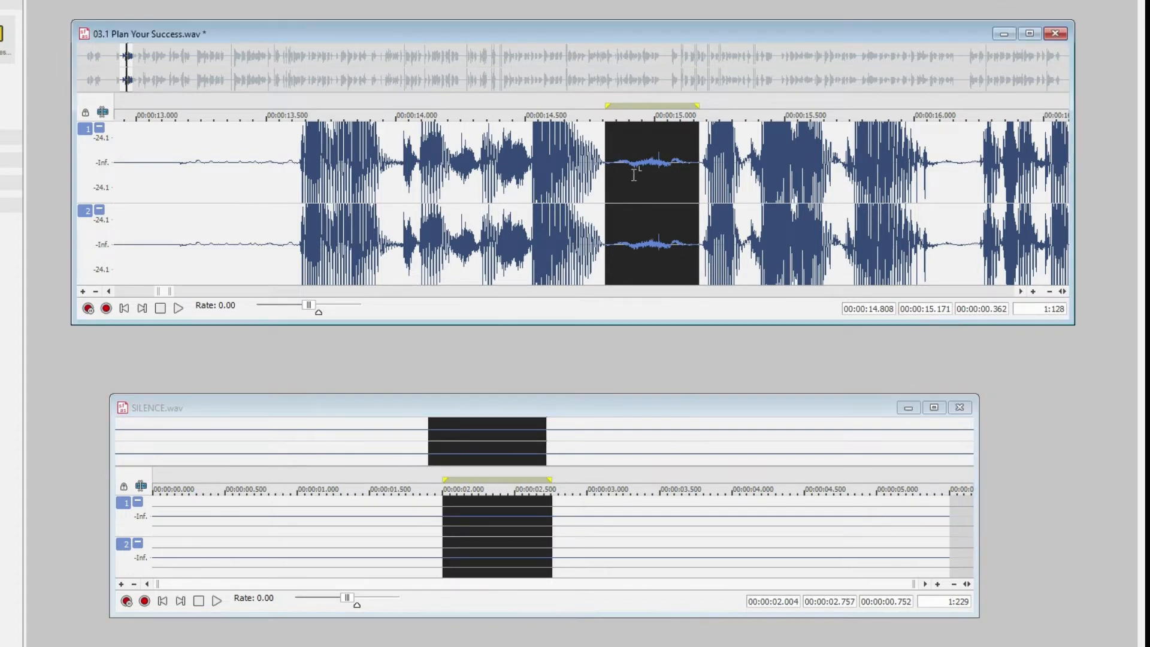
left_click_drag(602, 173, 698, 225)
key("ctrl+v")
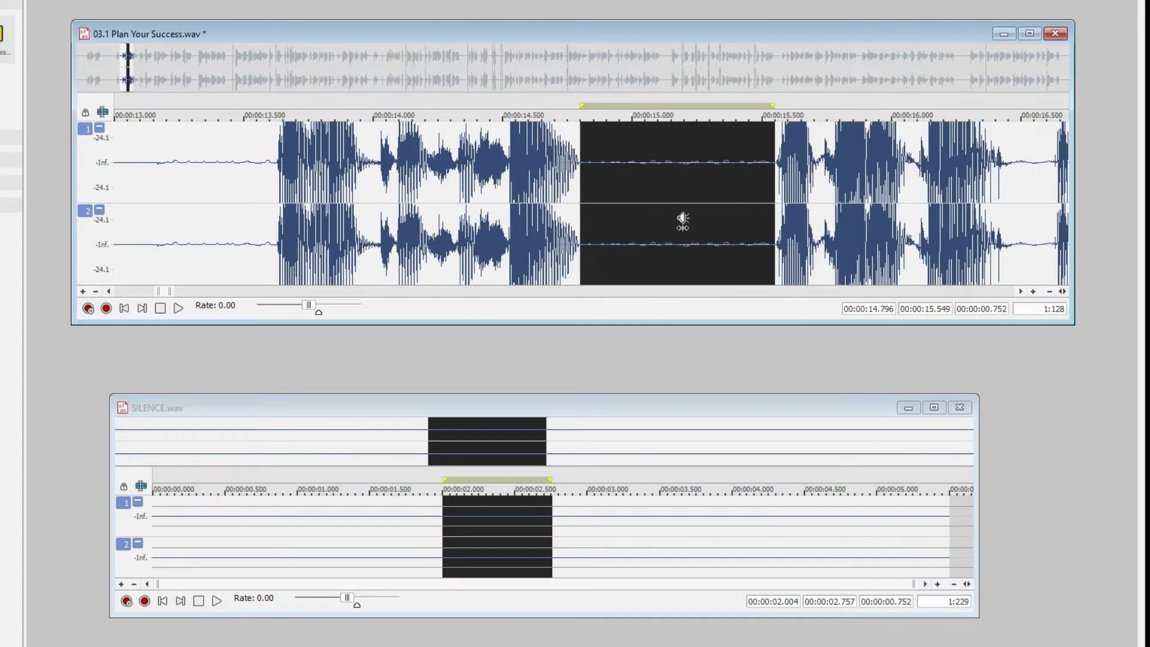
left_click(498, 203)
key("space")
scroll(760, 193, "down", 1)
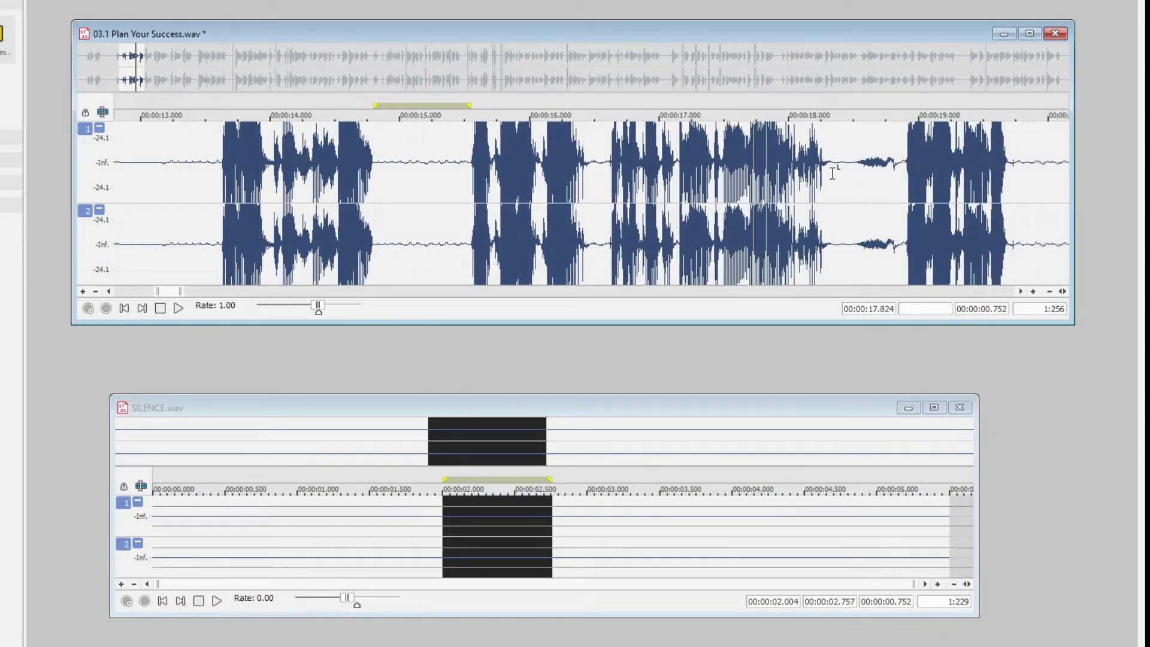
Replace the noisy pause from about 18.34 s to 18.89 s with the copied silence
left_click_drag(832, 173, 882, 213)
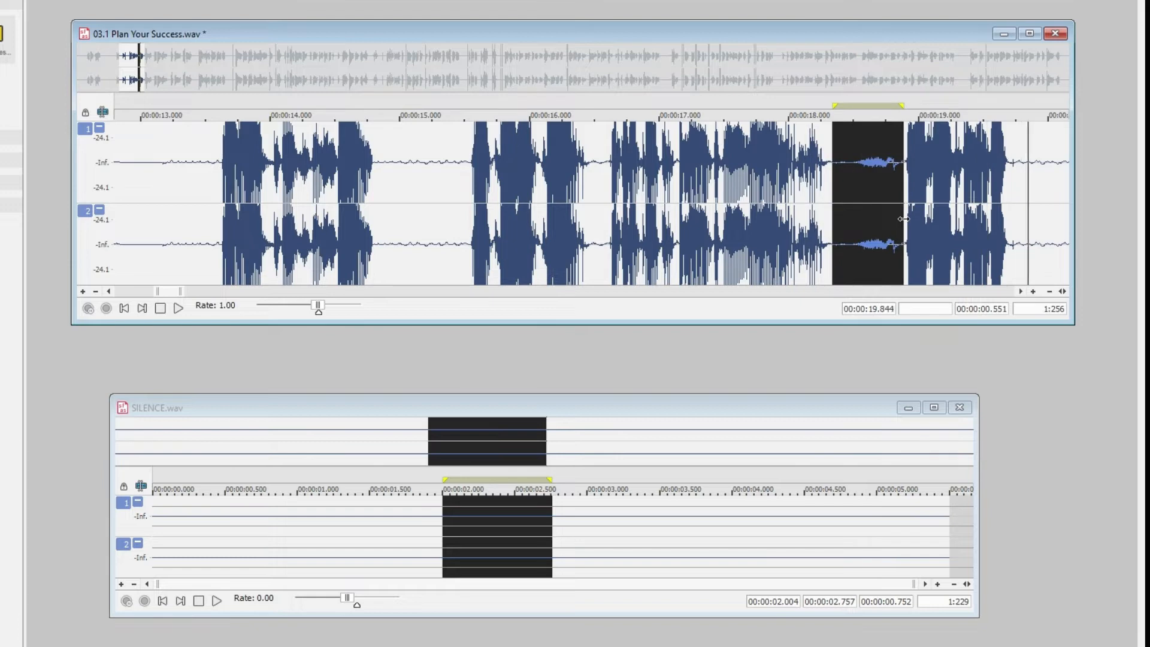
key("ctrl+v")
left_click(659, 192)
scroll(659, 185, "down", 4)
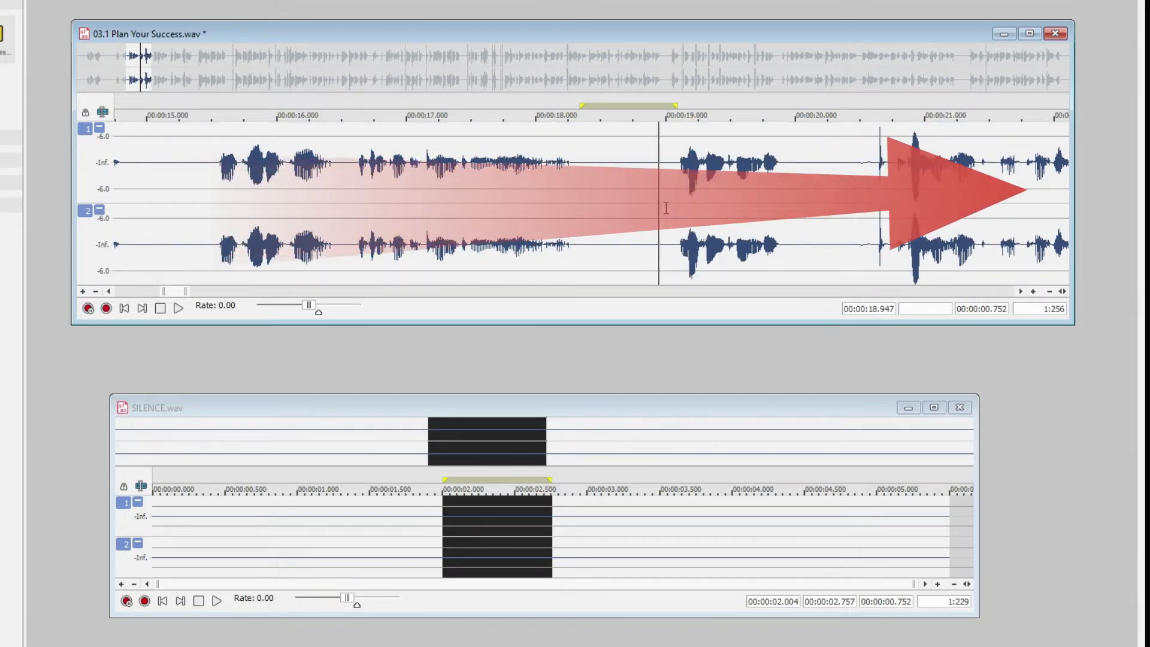
Play the phrase that follows the replaced pause, starting at about 18.95 s
left_click(1018, 291)
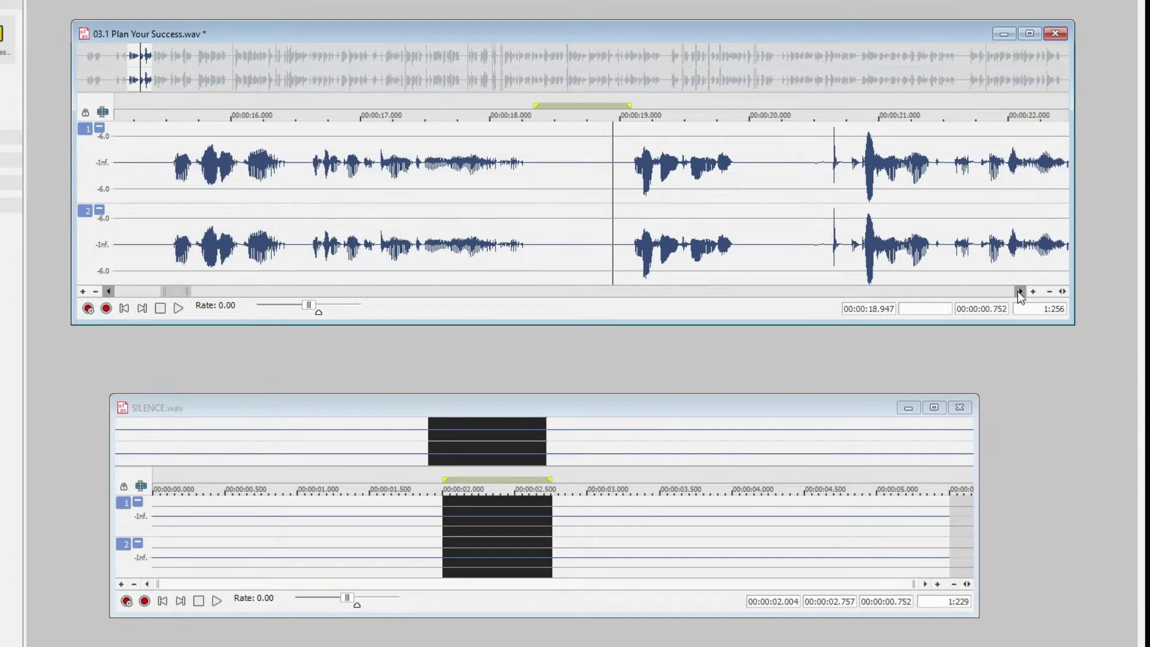
key("space")
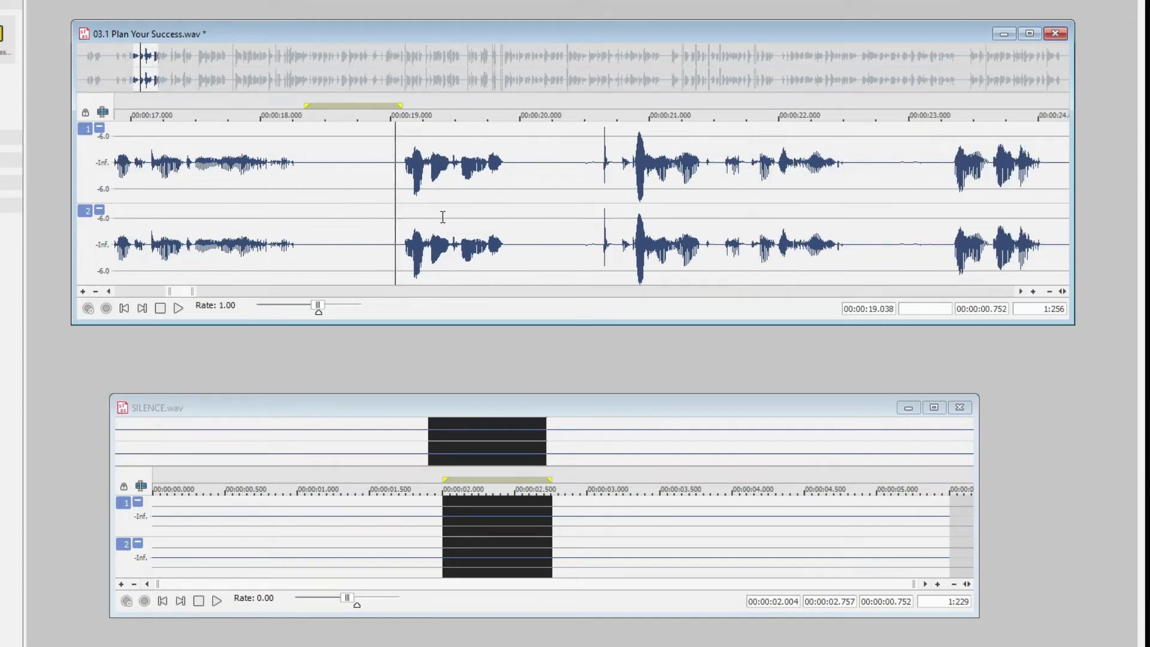
key("space")
Play the sharp spike from about 20.37 s to 20.78 s, and replay the audio leading up to it from about 20.25 s and 19.05 s
left_click_drag(567, 191, 620, 219)
key("space")
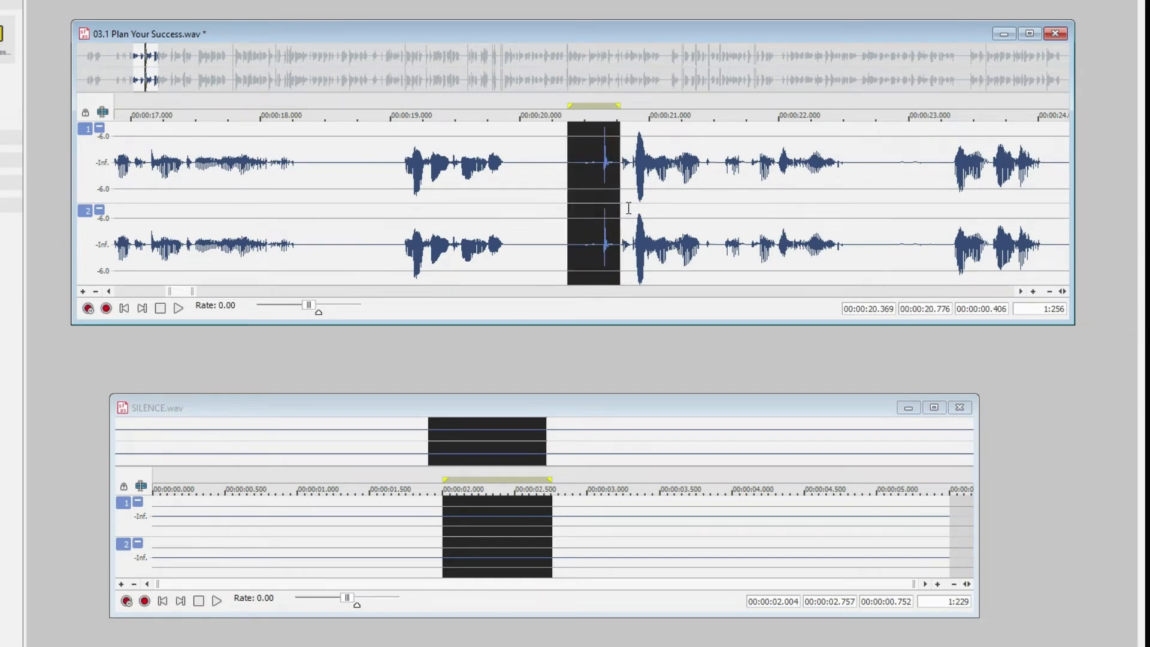
left_click(552, 185)
key("space")
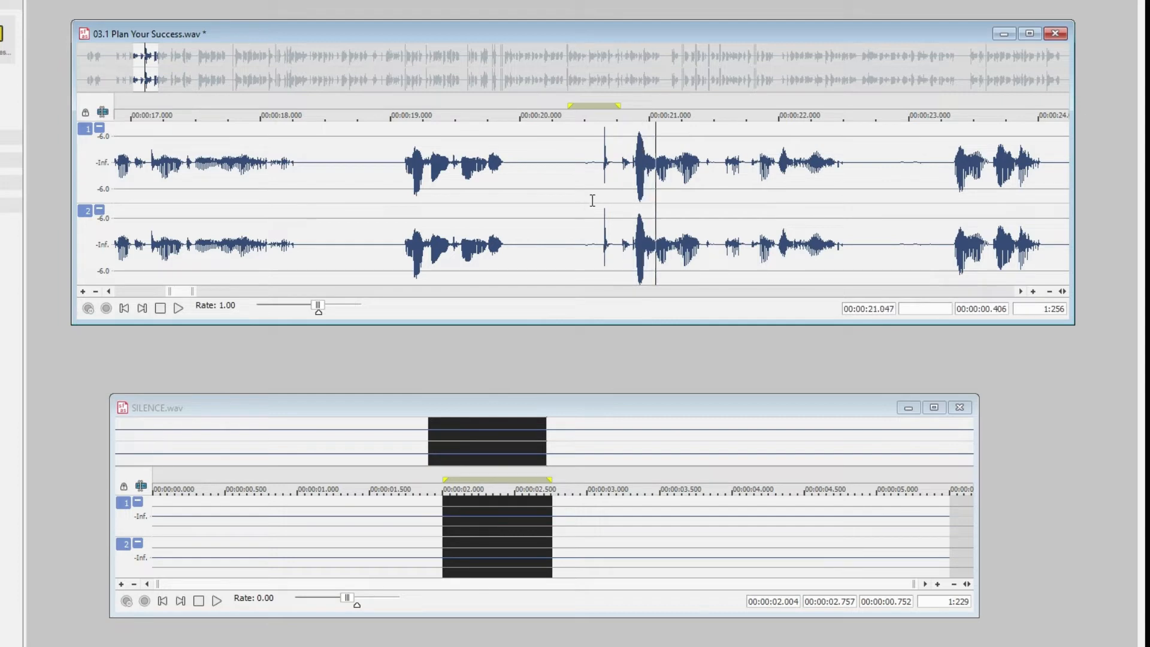
key("space")
left_click(397, 185)
key("space")
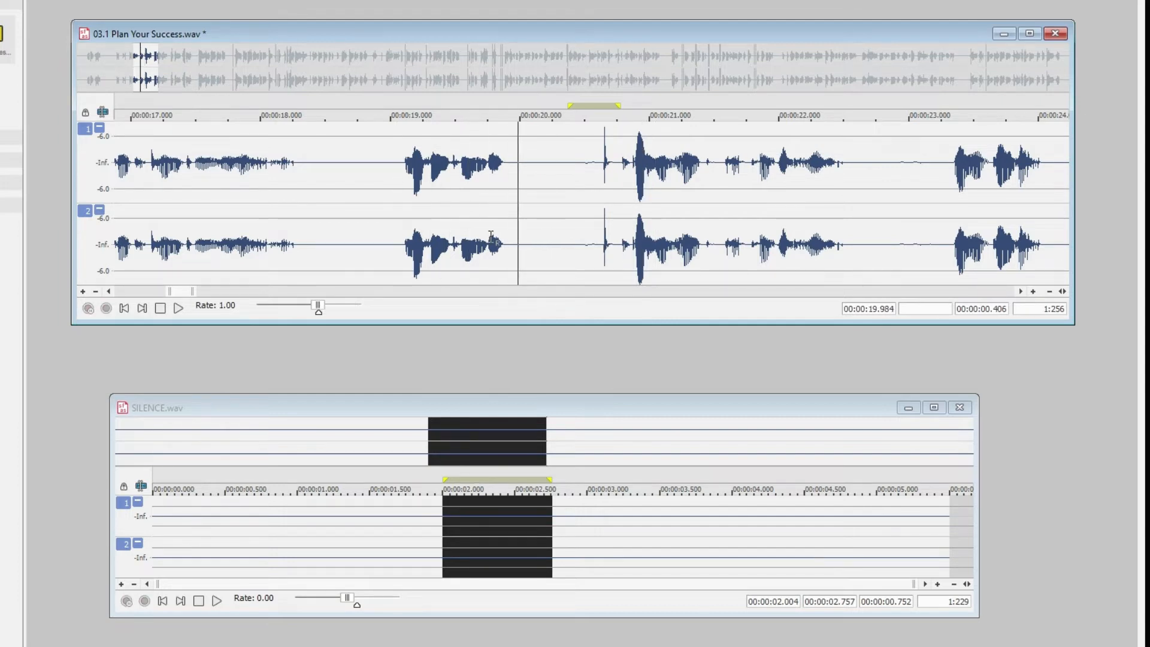
key("space")
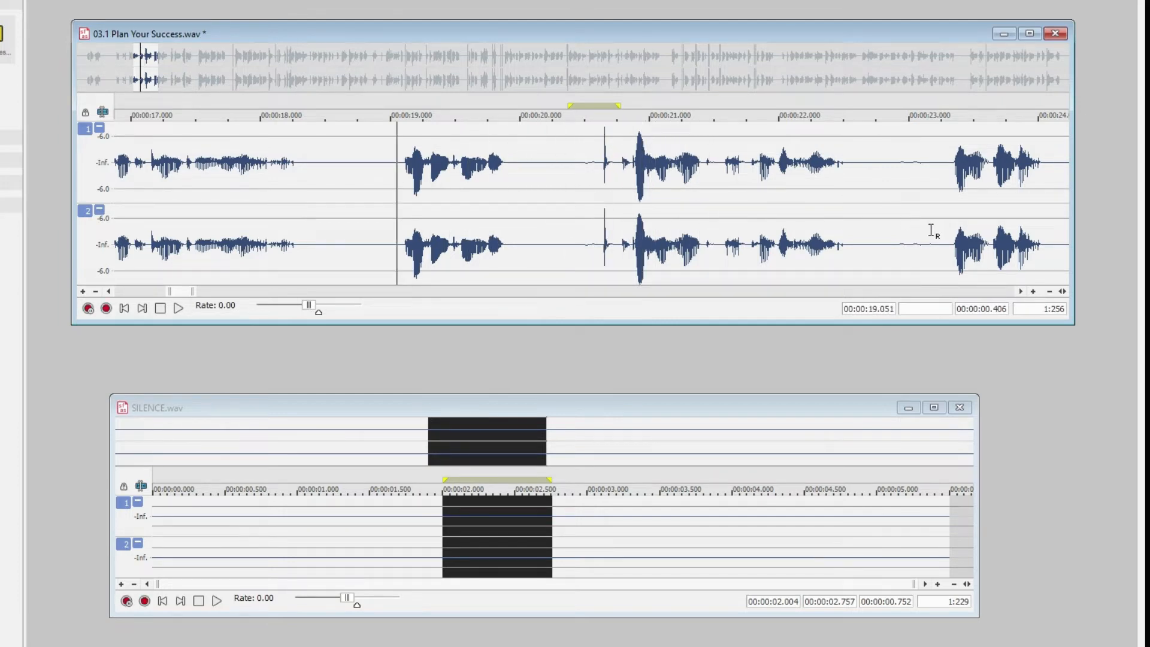
Examine the later waveform, highlighting the phrase from about 23.30 s to 24.14 s and placing the cursor in the pause at about 24.28 s
left_click(976, 294)
scroll(593, 255, "up", 3)
scroll(585, 248, "down", 1)
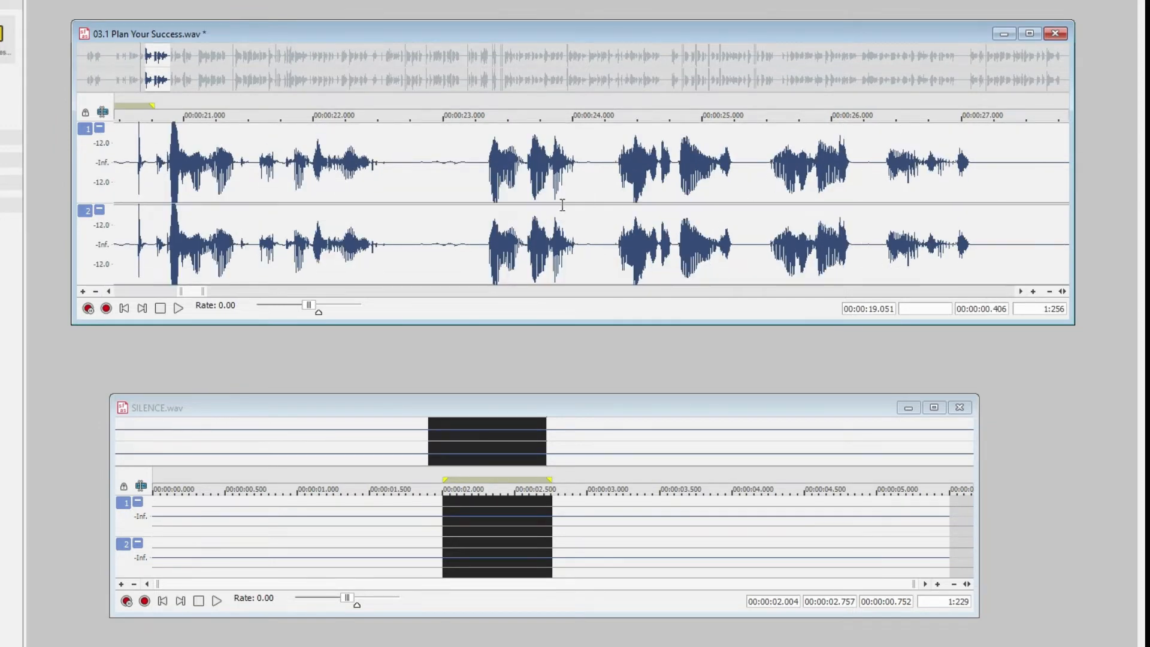
left_click_drag(481, 192, 590, 226)
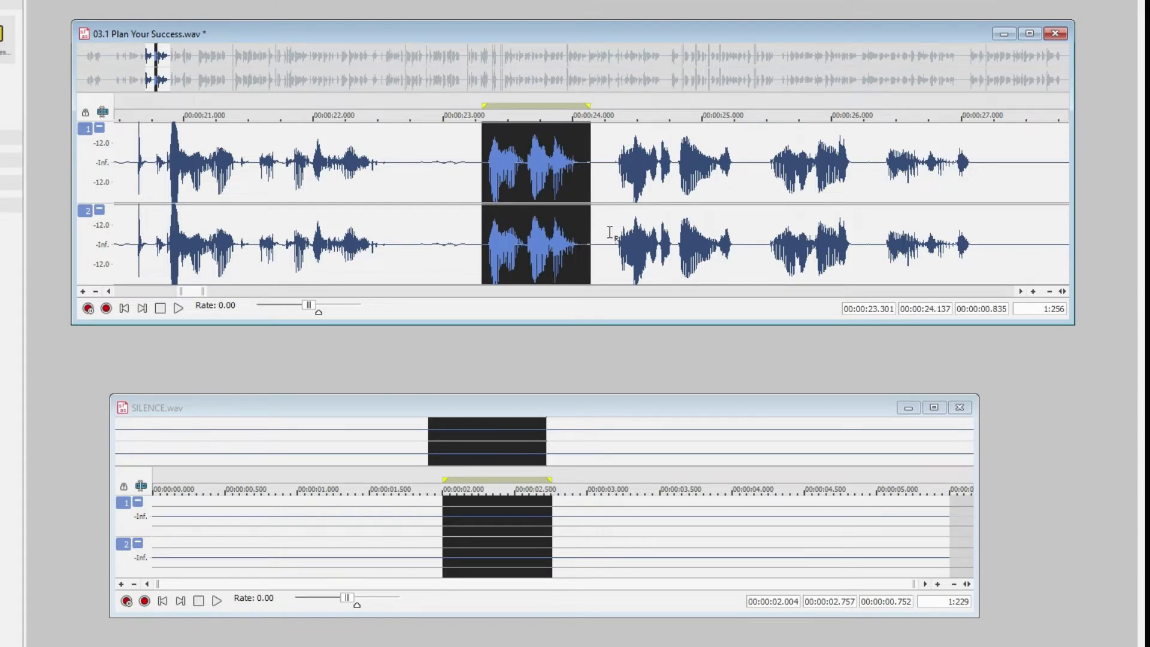
left_click(608, 188)
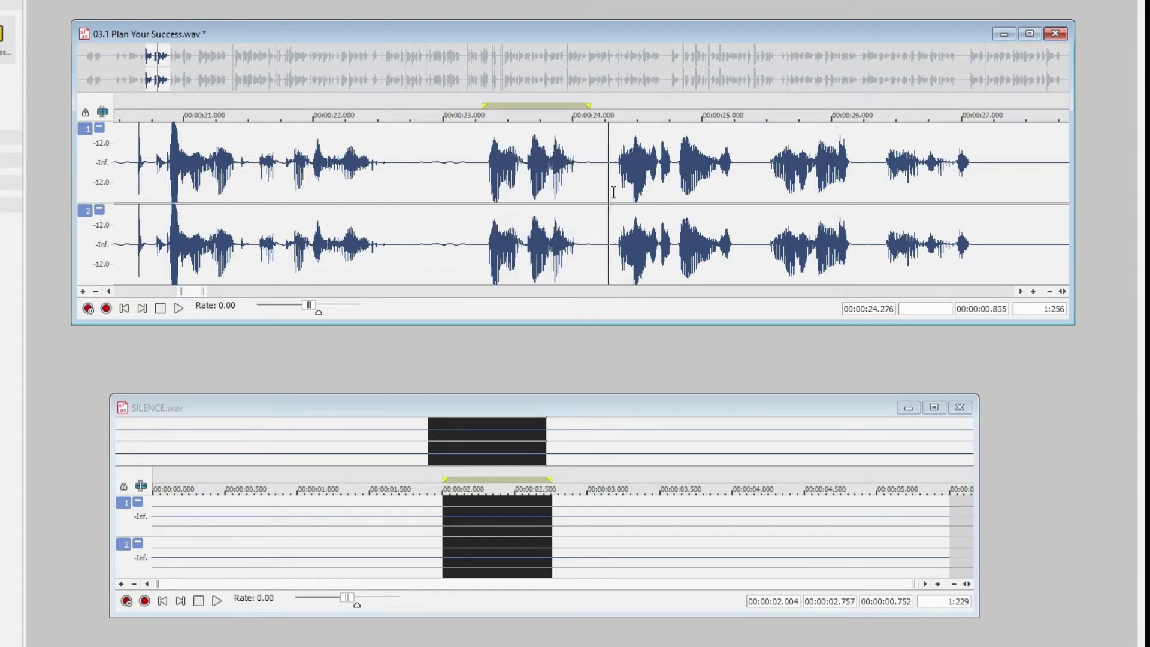
Play the pause from about 22.71 s to 23.37 s with magnified amplitude, and replay it from about 22.65 s
left_click_drag(406, 190, 489, 207)
scroll(473, 209, "up", 2)
key("space")
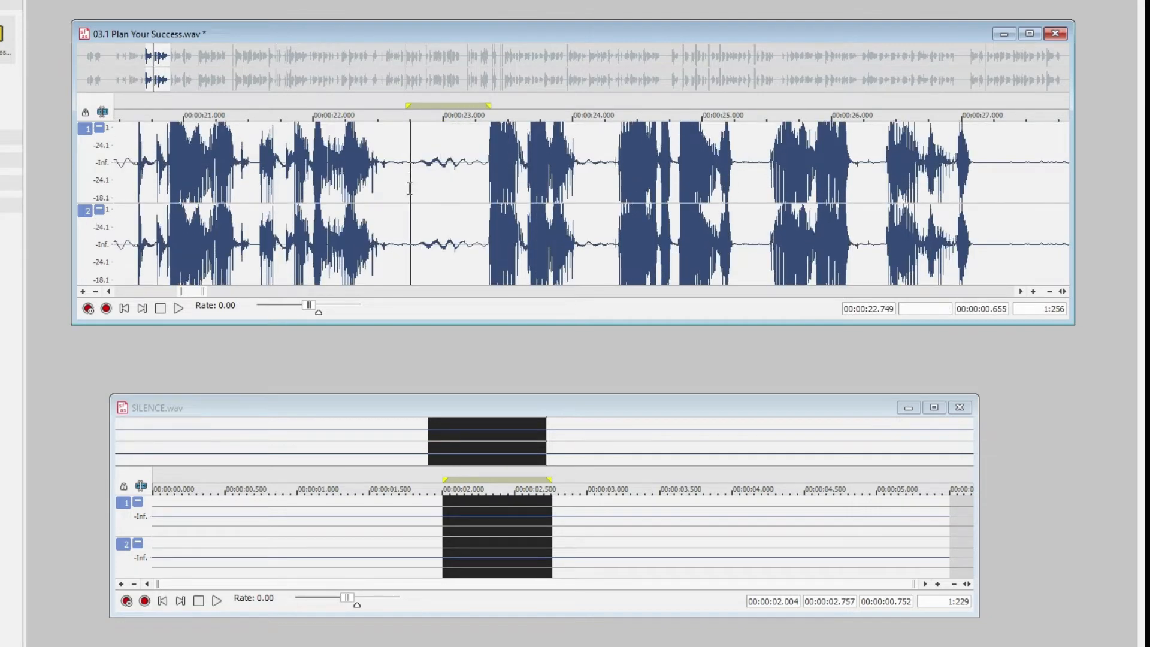
key("space")
key("space")
key("space")
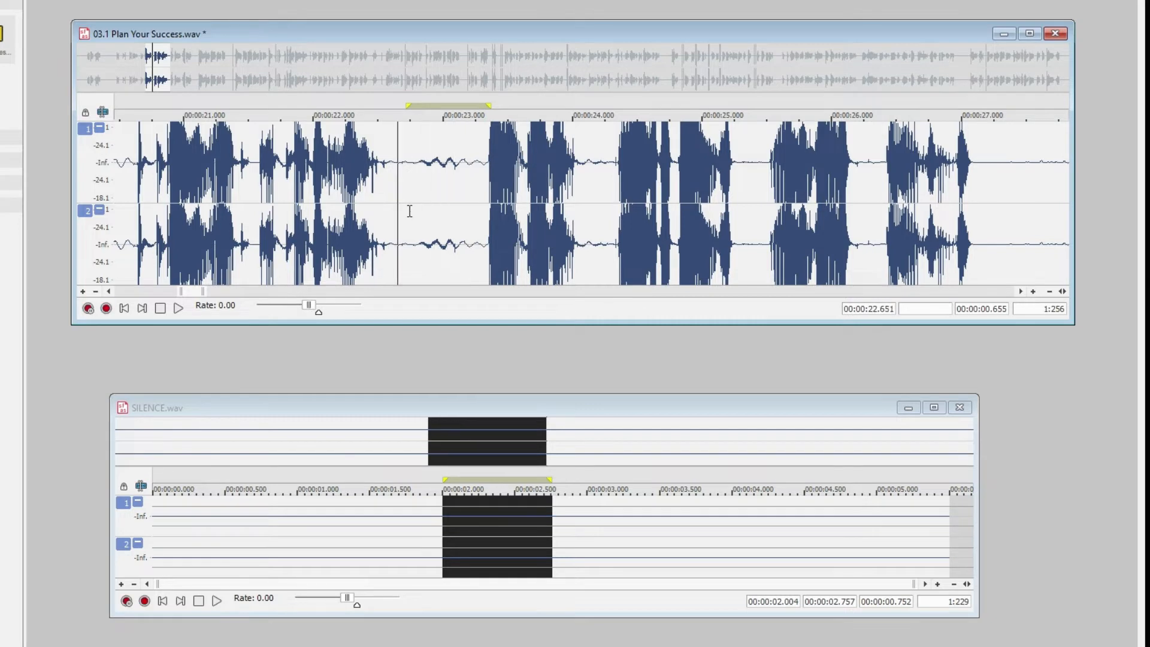
Replace the pause from about 22.65 s to 23.35 s with silence from about 1.94 s to 2.55 s of SILENCE.wav, and play the result
left_click_drag(432, 551, 522, 559)
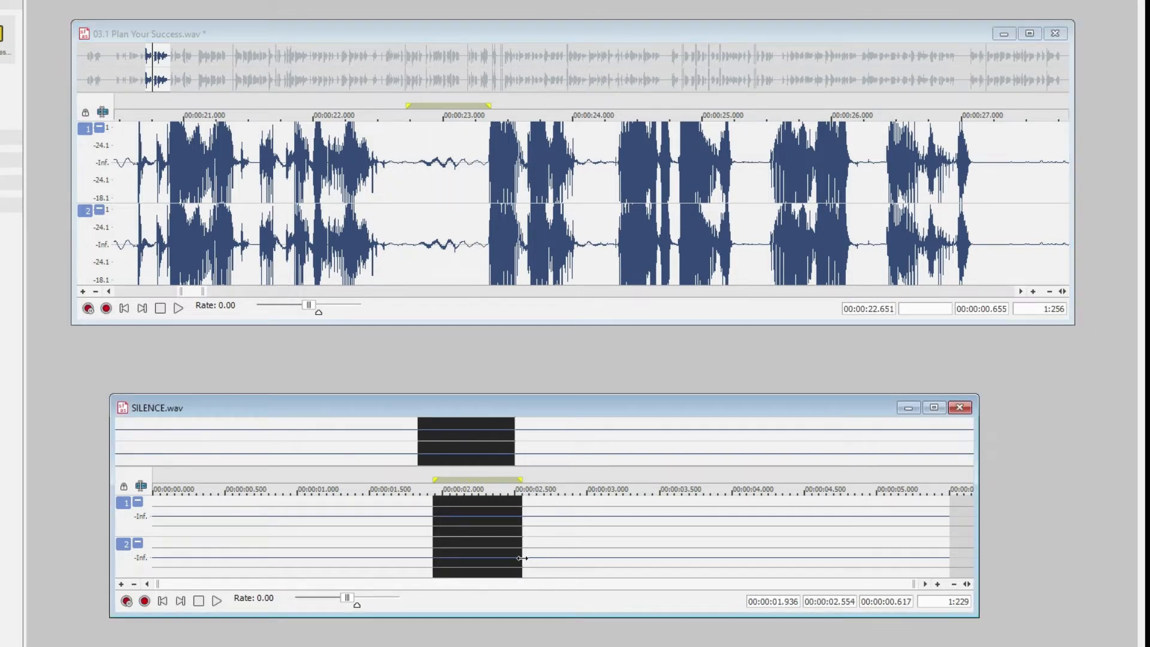
left_click_drag(398, 177, 487, 229)
key("ctrl+v")
key("space")
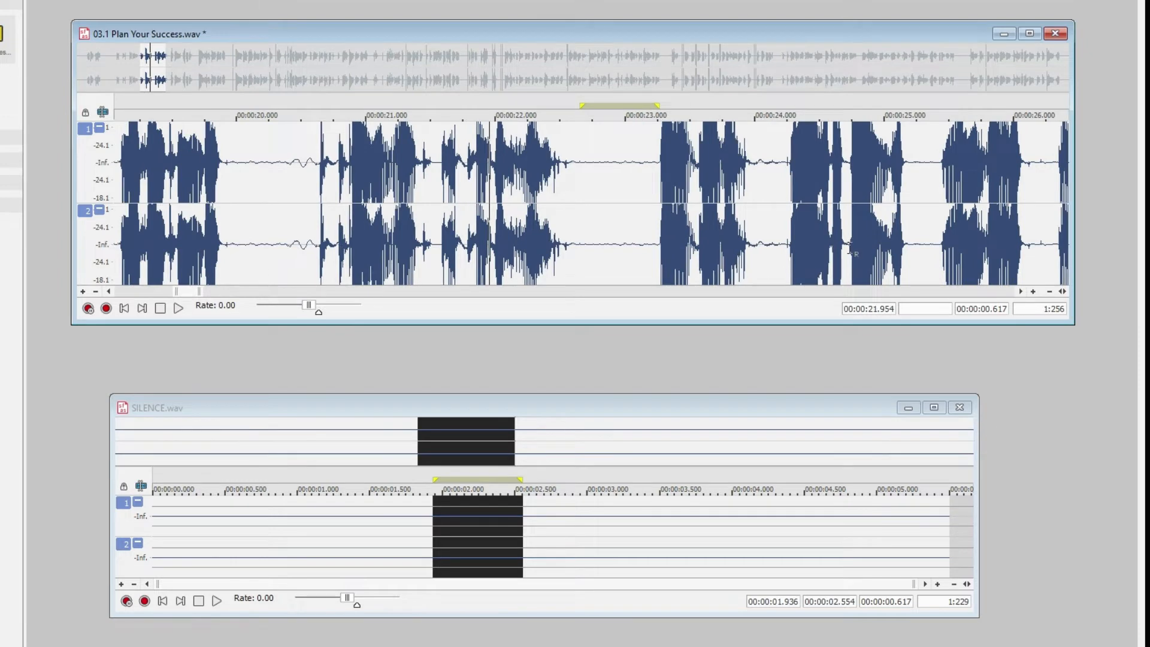
key("space")
Replace the noisy pause from about 31.16 s to 31.79 s with the copied silence
left_click(855, 291)
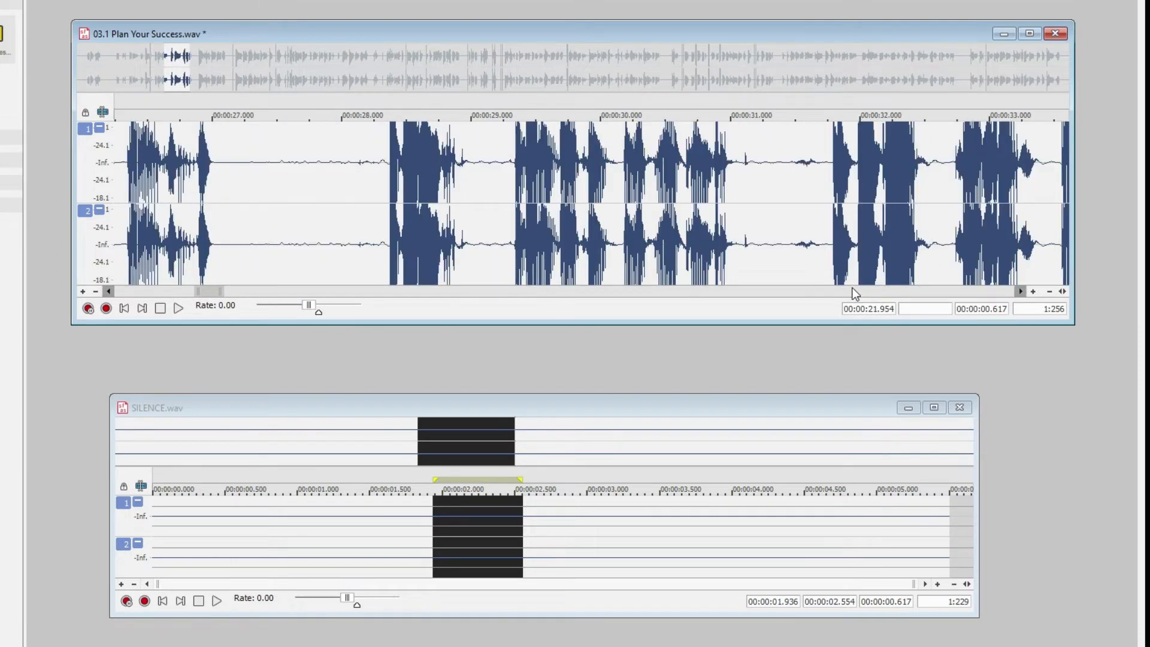
left_click_drag(753, 162, 832, 236)
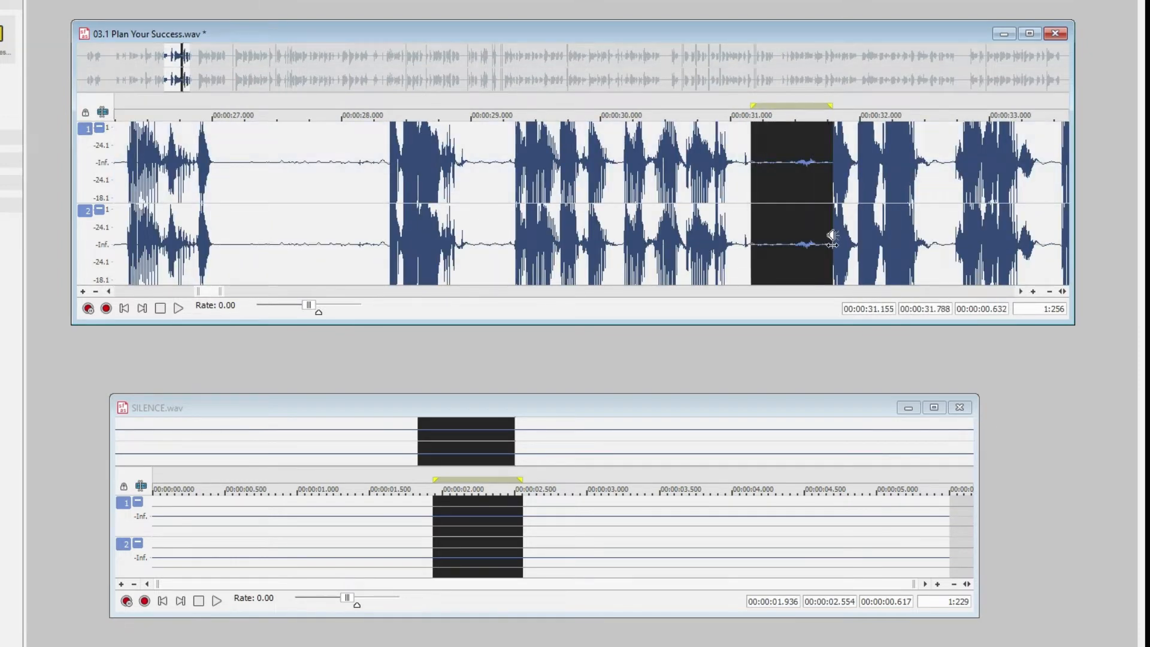
key("ctrl+v")
left_click(575, 183)
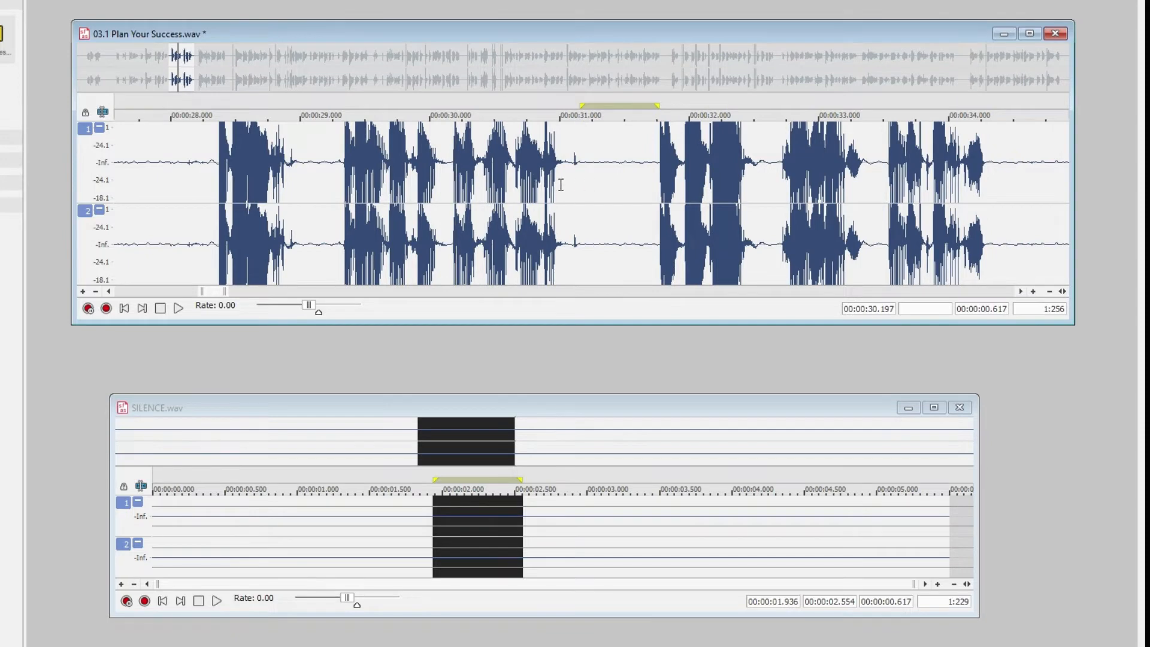
Play the small noise just before the replaced pause, highlighting from about 31.02 s to 31.23 s
scroll(586, 200, "up", 2)
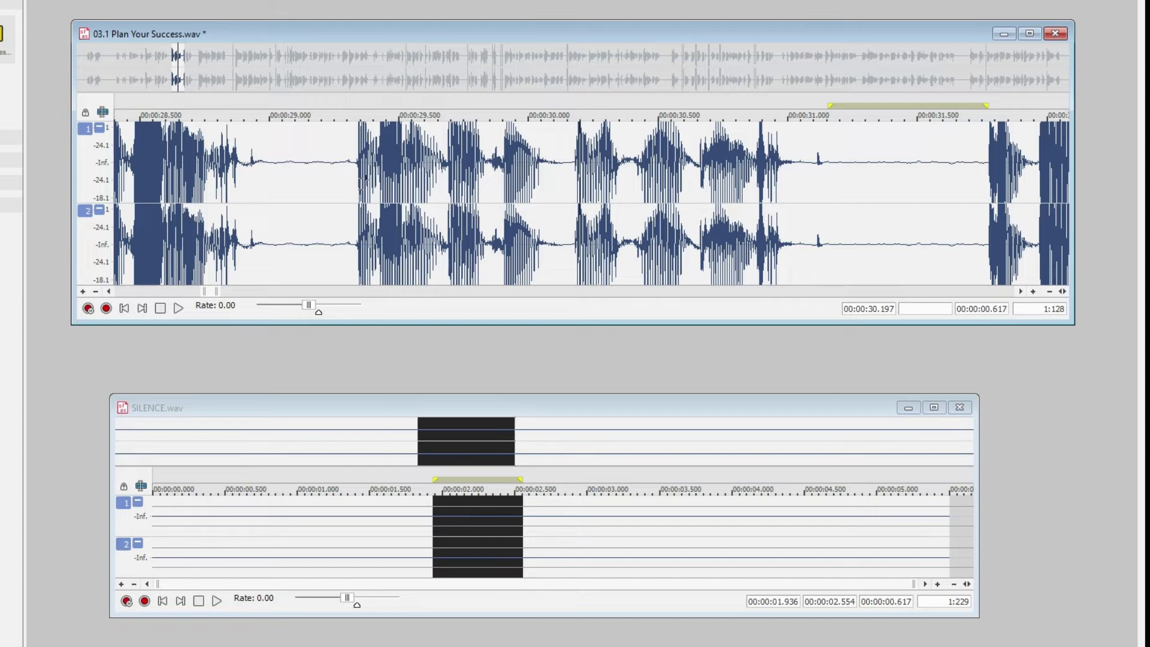
left_click_drag(846, 189, 794, 211)
key("space")
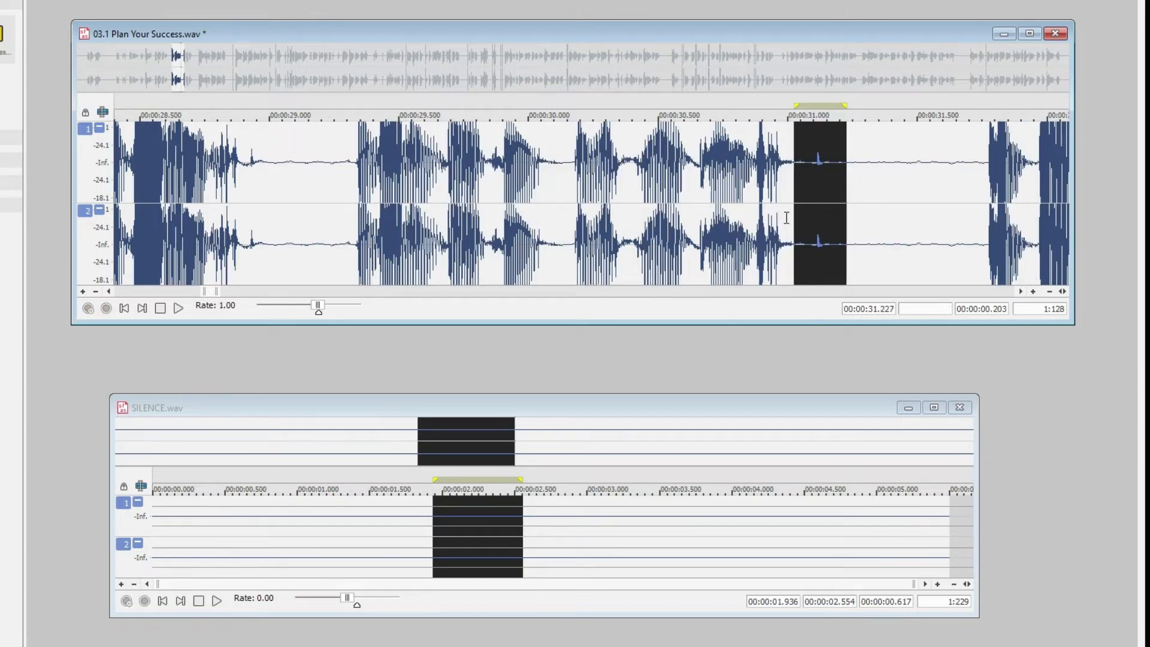
Play the speech from about 29.32 s into the following pause, and play the highlighted stretch around the small noise
left_click(434, 180)
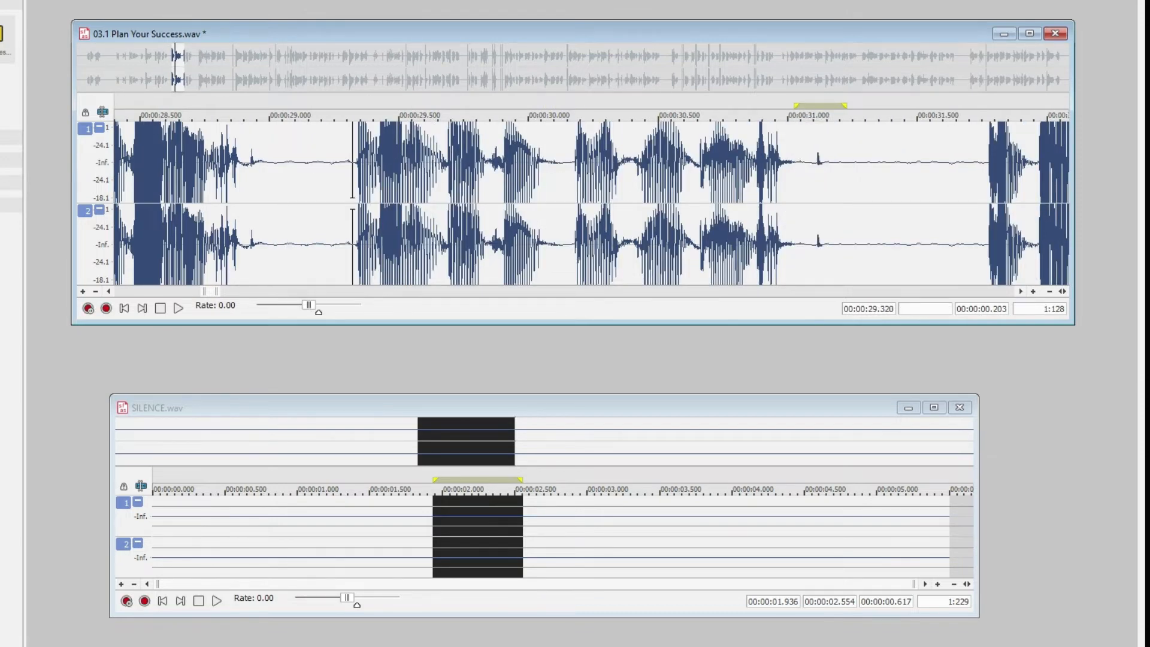
key("space")
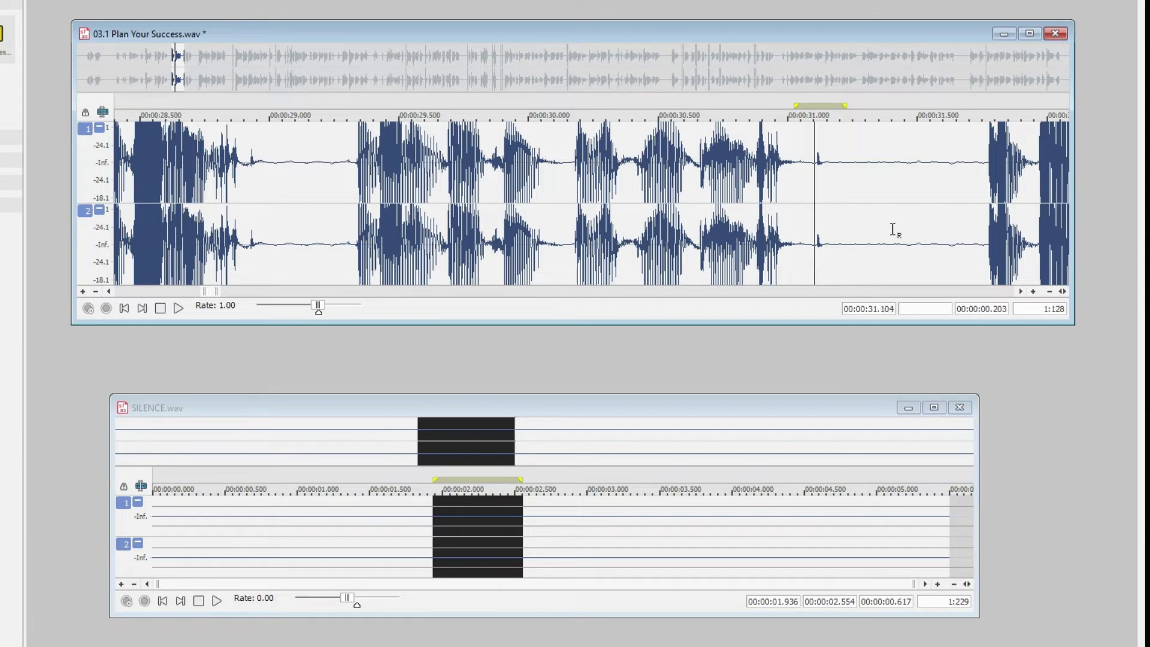
key("space")
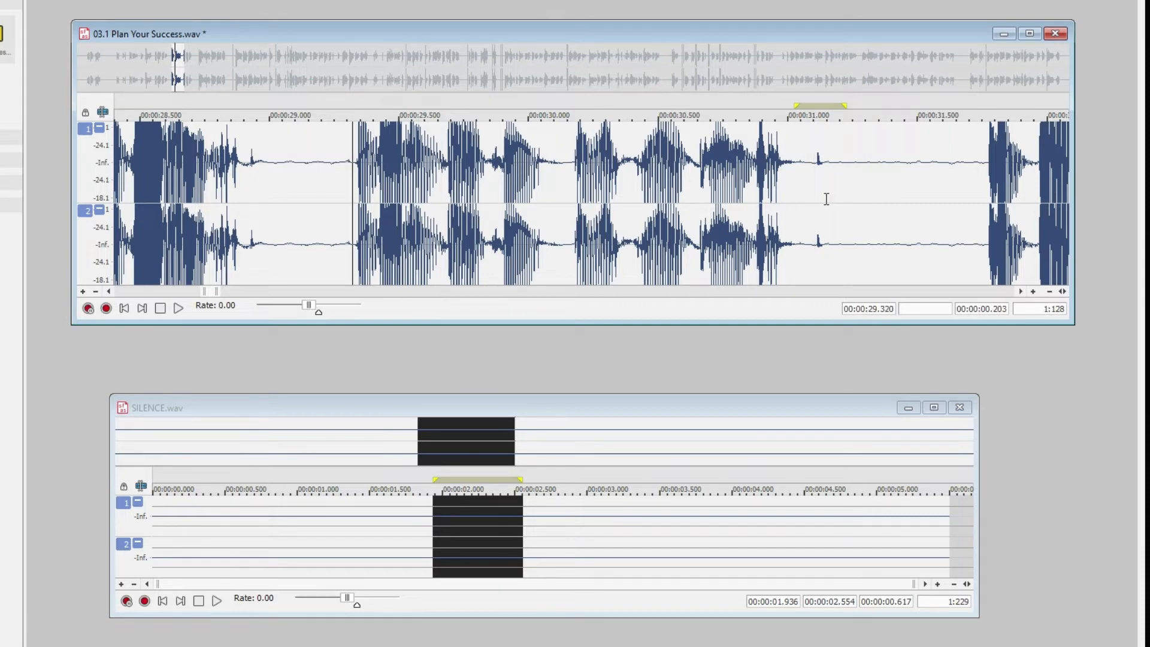
key("space")
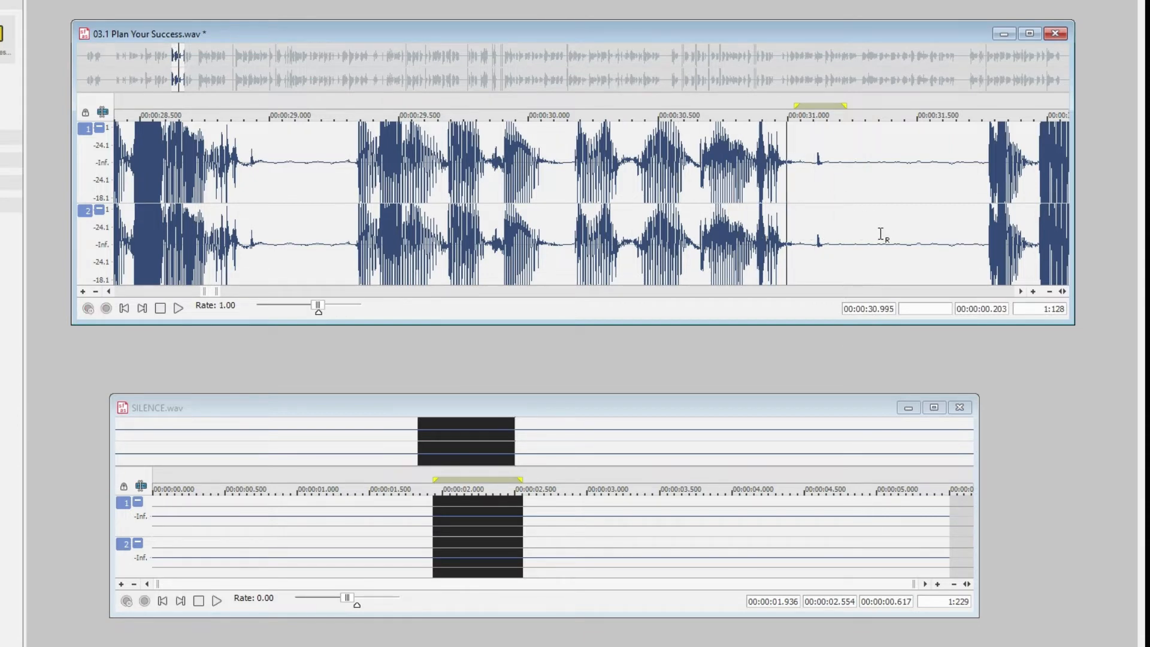
left_click_drag(869, 198, 627, 198)
key("space")
left_click(797, 202)
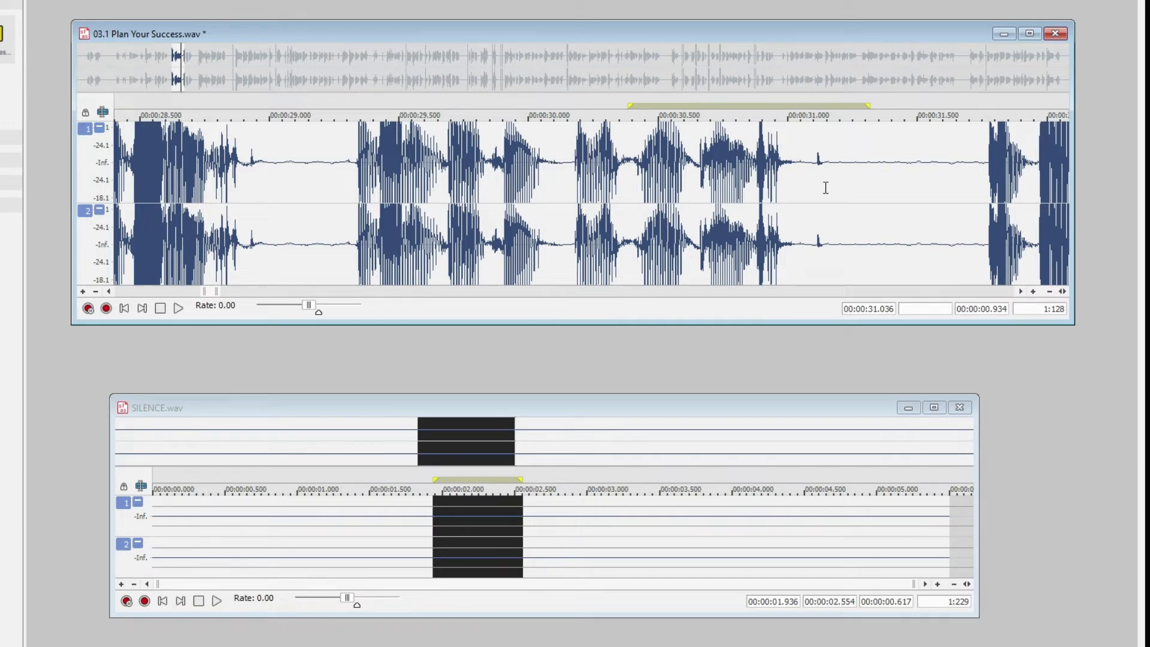
Highlight the small noise from about 31.06 s to 31.21 s, and replay the end of the preceding speech up to it
left_click_drag(841, 205, 802, 218)
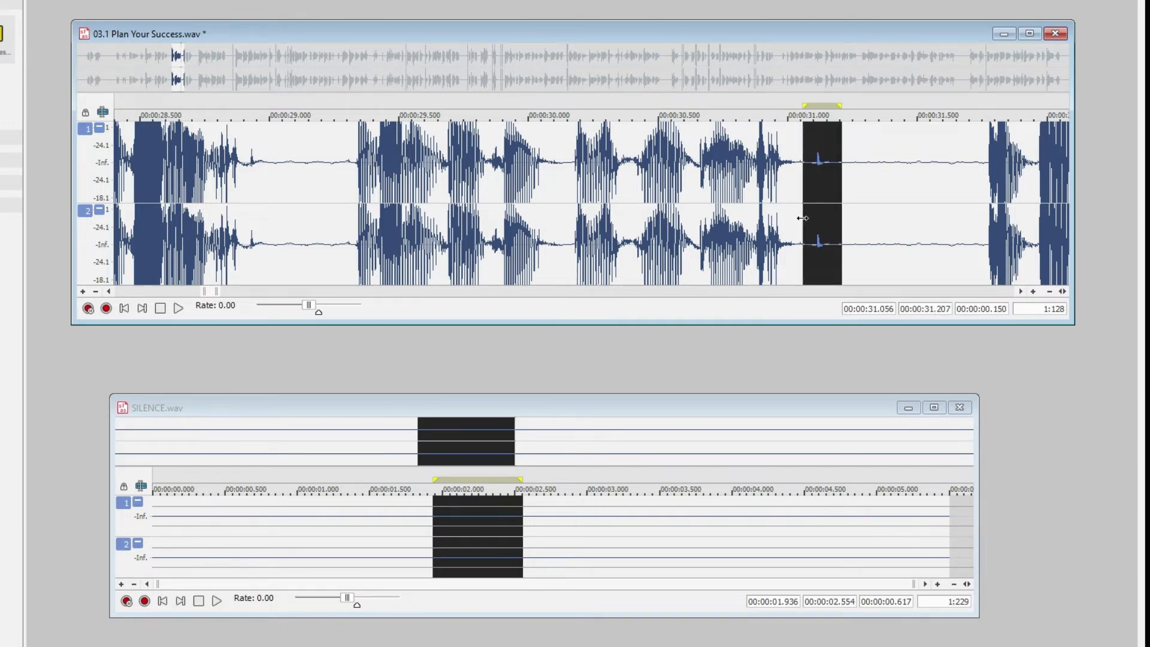
scroll(851, 229, "up", 1)
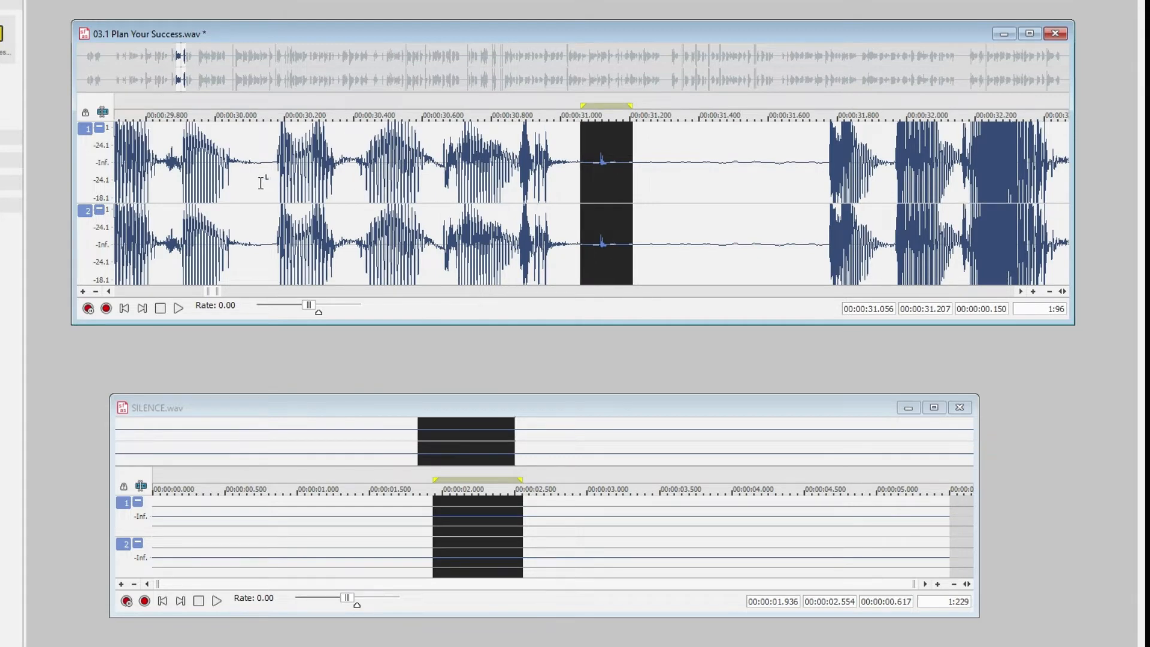
left_click(308, 179)
left_click_drag(428, 166, 641, 236)
key("space")
key("space")
left_click(576, 197)
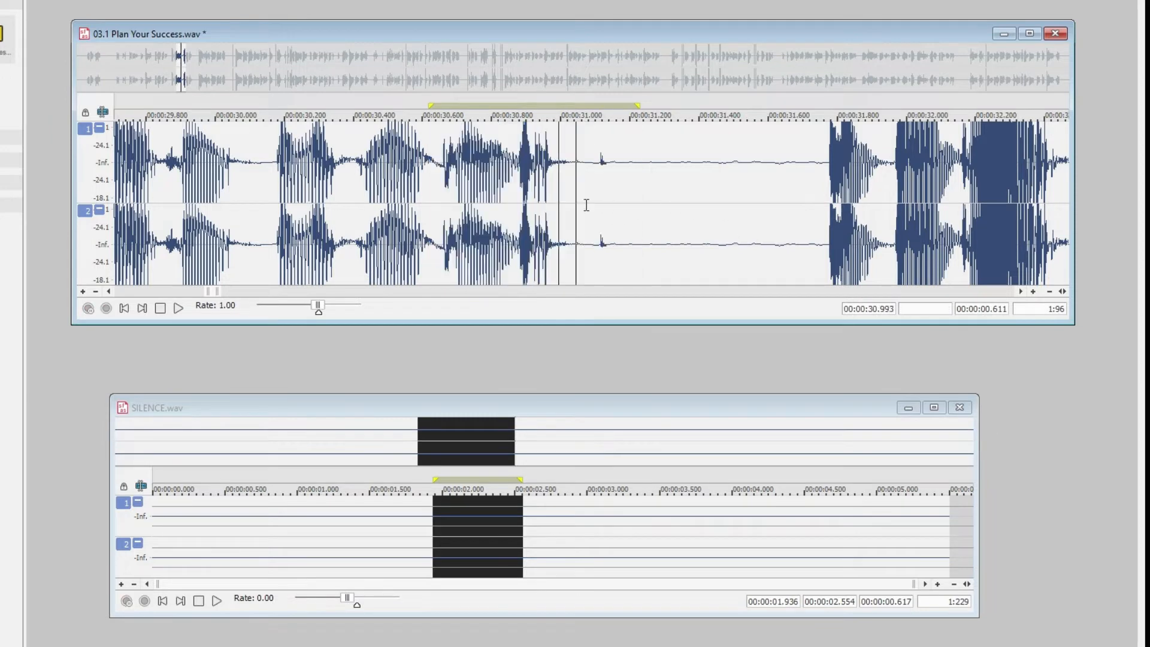
key("space")
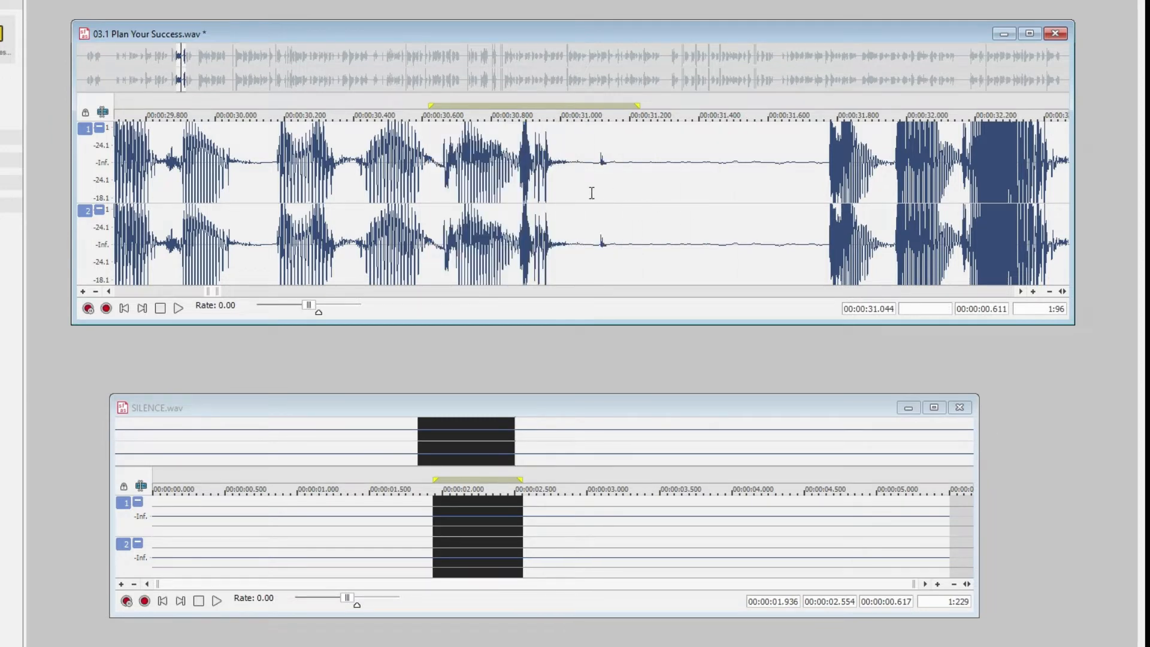
Copy the silence from about 1.95 s to 3.08 s of SILENCE.wav
left_click(525, 540)
left_click_drag(600, 539, 435, 558)
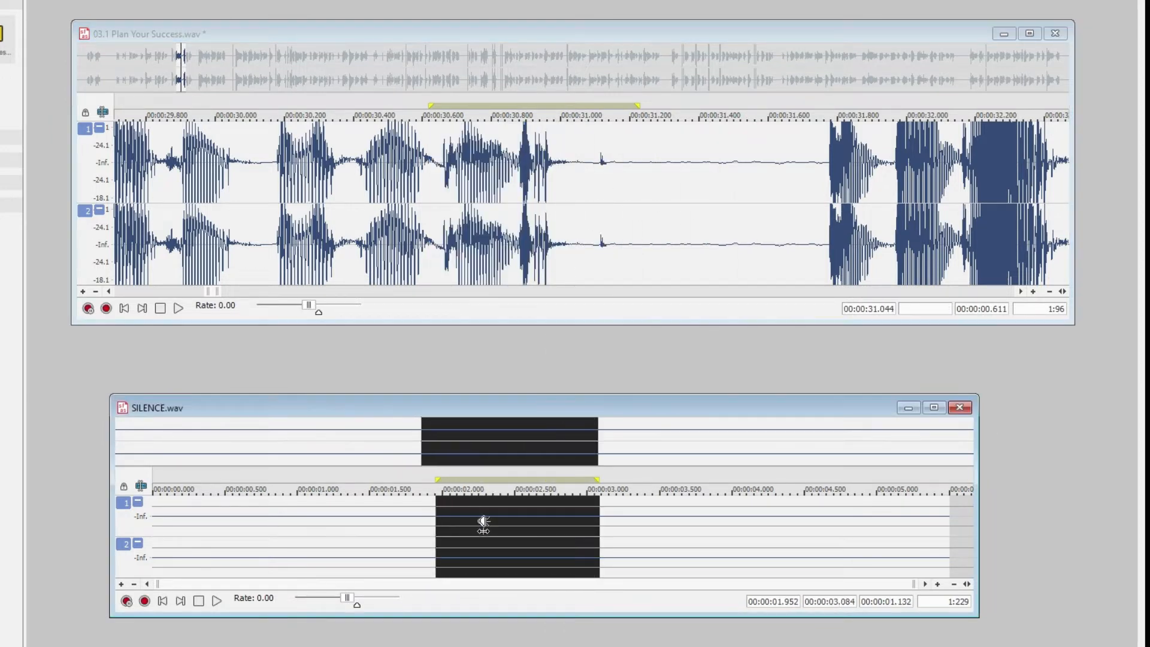
Replace the pause from about 31.17 s to 31.77 s with the copied silence, and play the result
left_click(827, 169)
left_click_drag(827, 169, 619, 224)
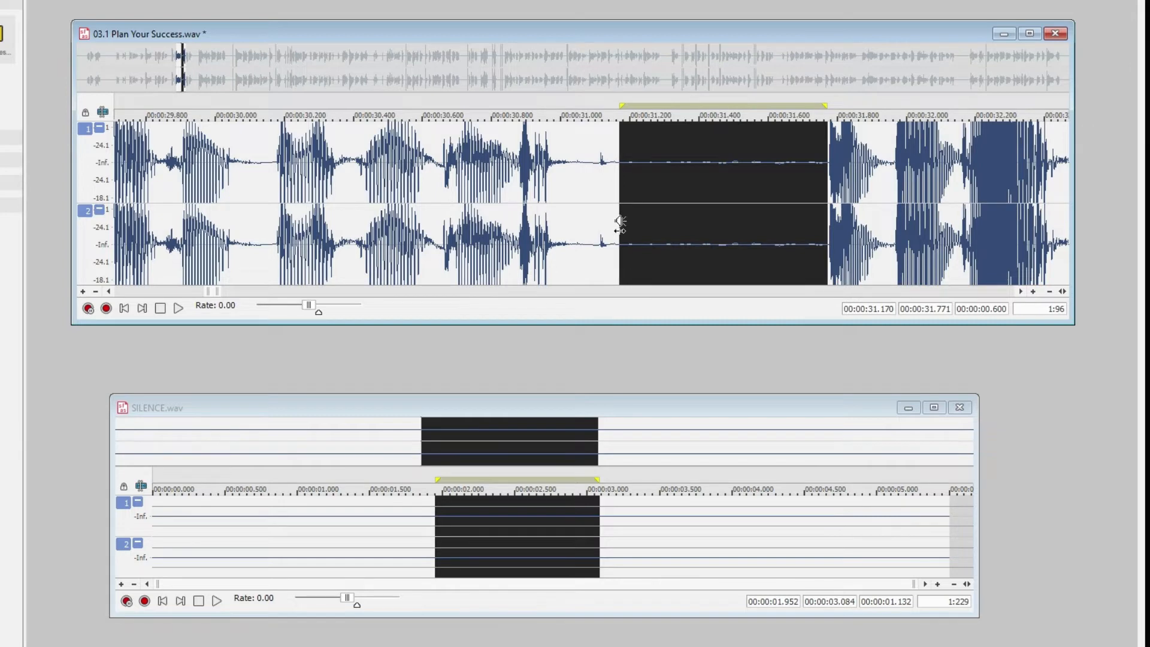
key("ctrl+v")
left_click(521, 217)
key("ctrl+k")
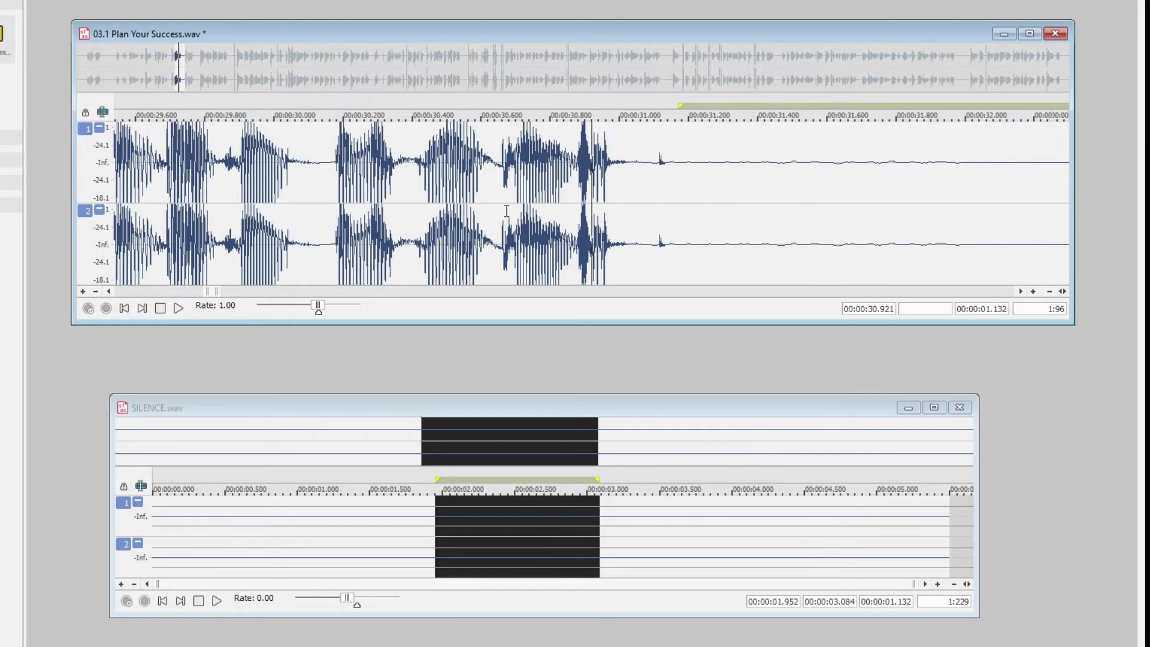
Replace the stretch from about 31.02 s to 32.28 s, including the small noise, with the copied silence and play the result
left_click_drag(963, 180, 531, 229)
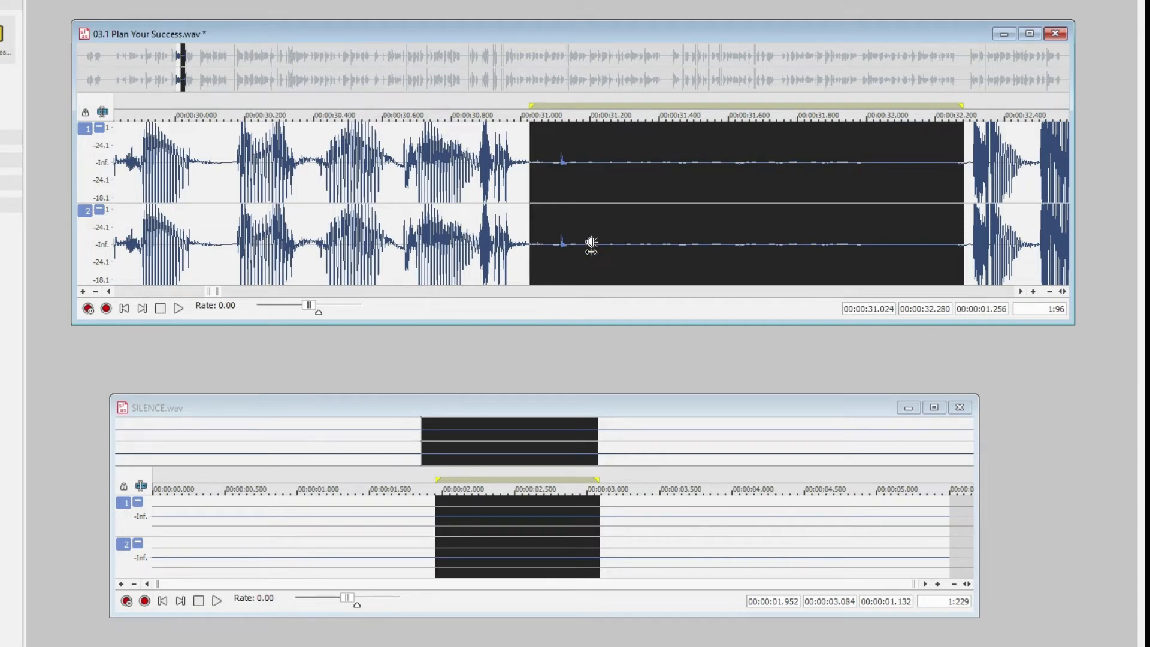
key("ctrl+v")
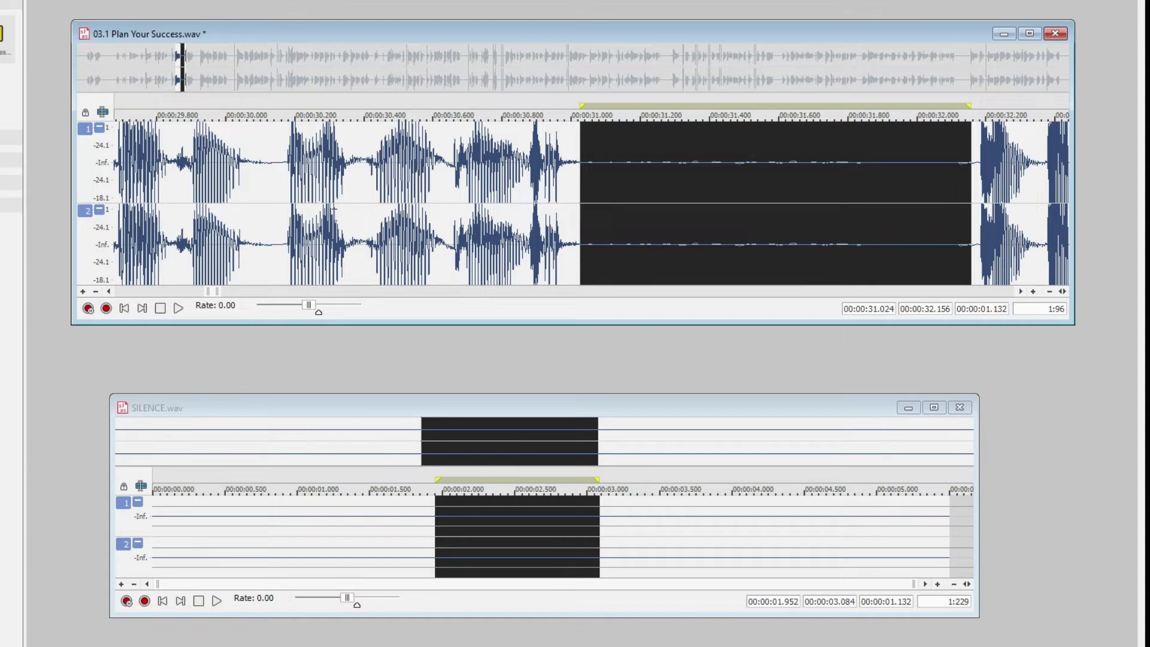
left_click(269, 206)
key("space")
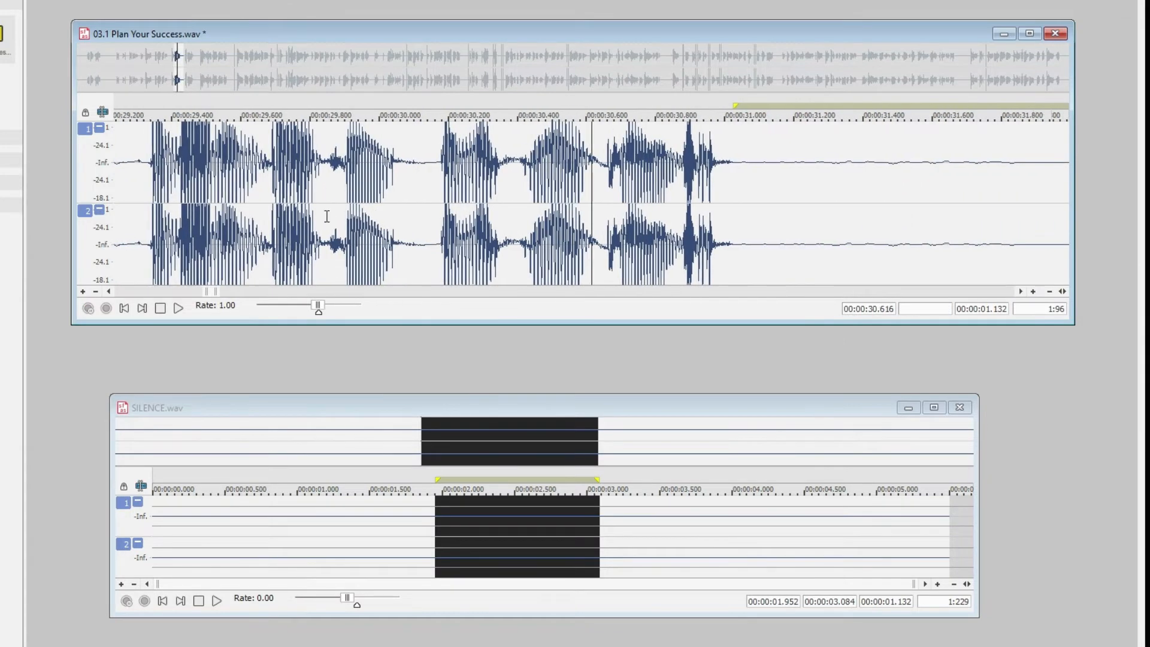
key("space")
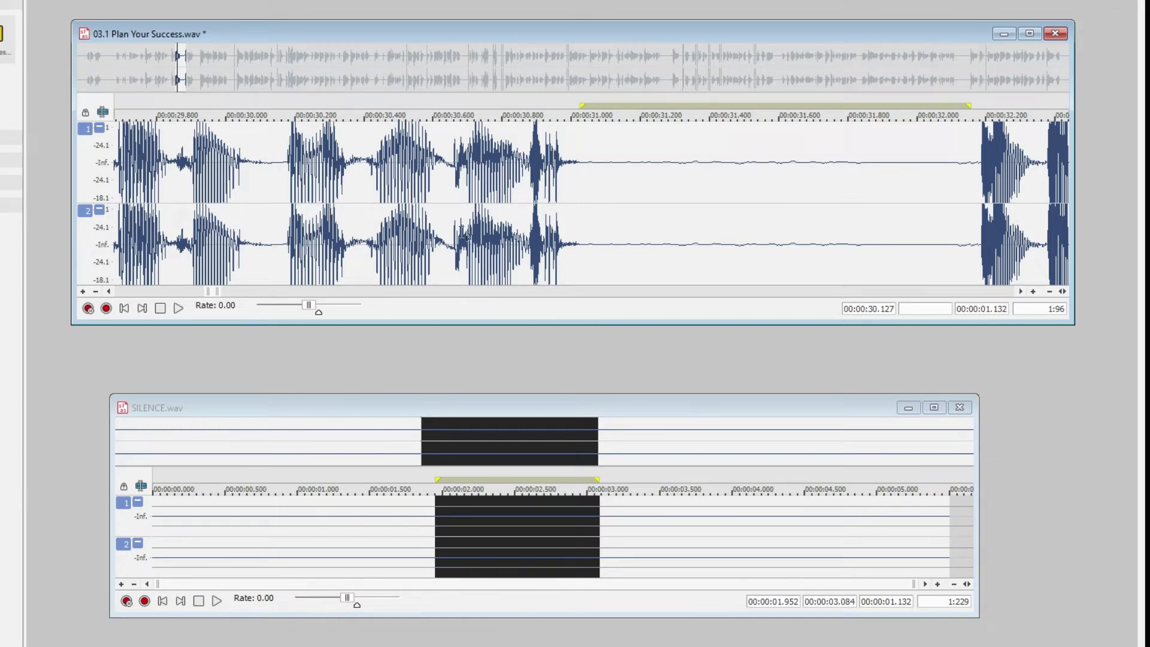
Undo the last two silence replacements, and play from about 30.69 s
key("ctrl+z")
key("ctrl+z")
left_click(454, 194)
key("space")
key("space")
Play the recording from about 32.66 s through the long pause after the speech
left_click(774, 291)
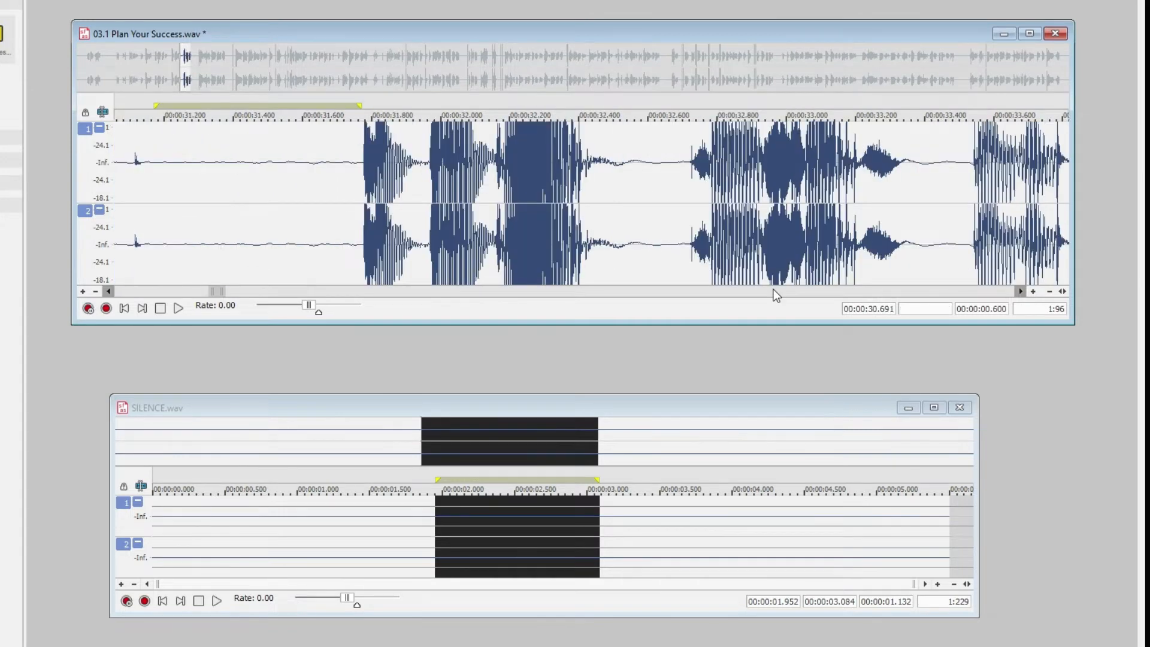
left_click(773, 291)
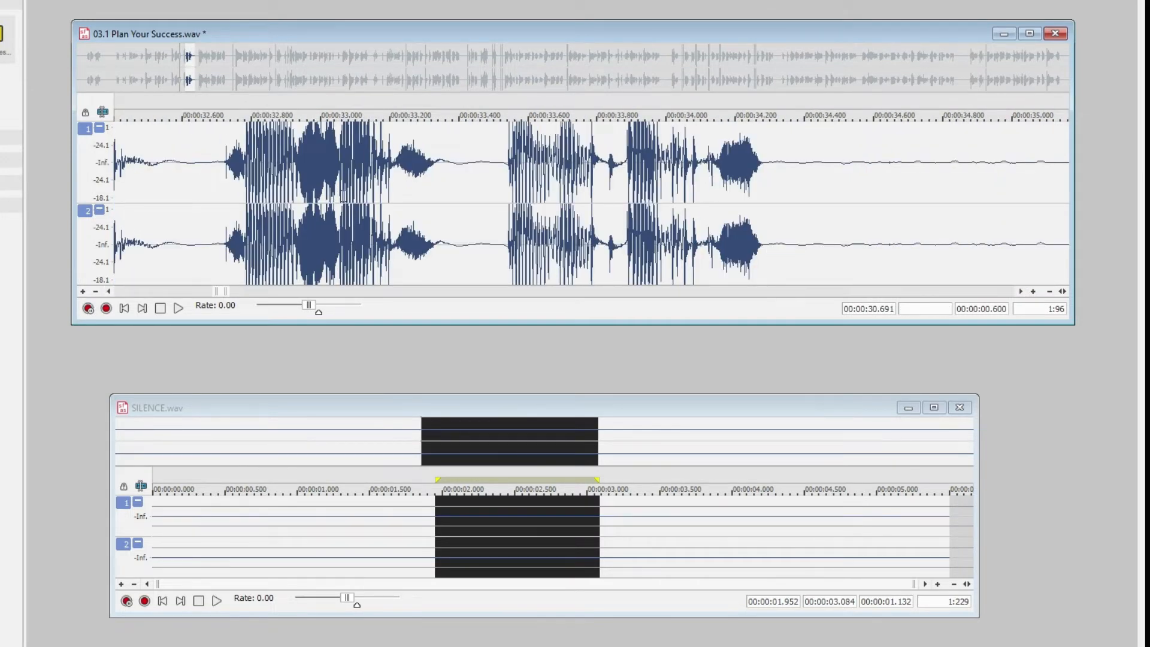
left_click(204, 178)
key("space")
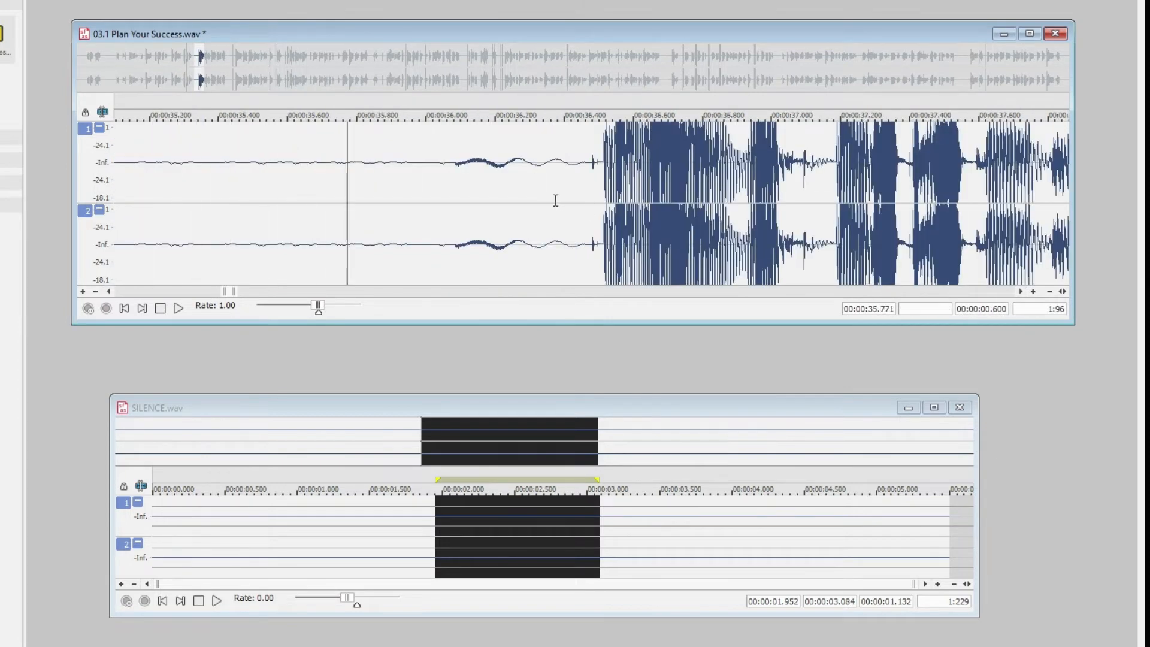
key("space")
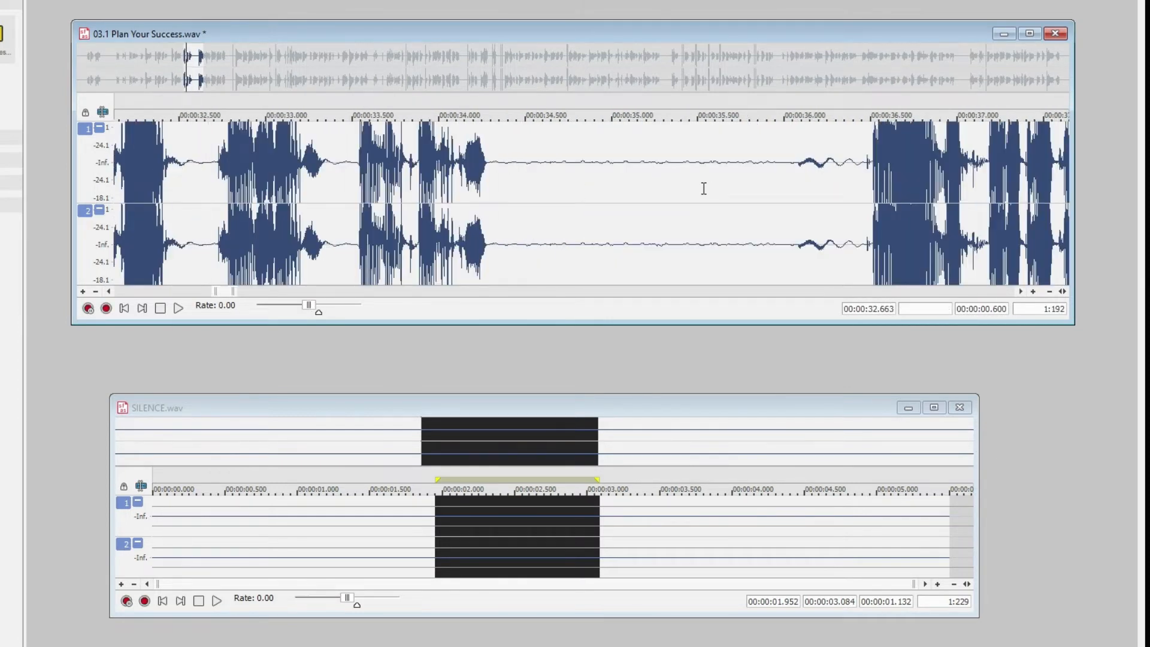
Replace the noisy end of the long pause from about 35.18 s to 36.51 s with the copied silence, and play the result
left_click_drag(872, 174, 643, 245)
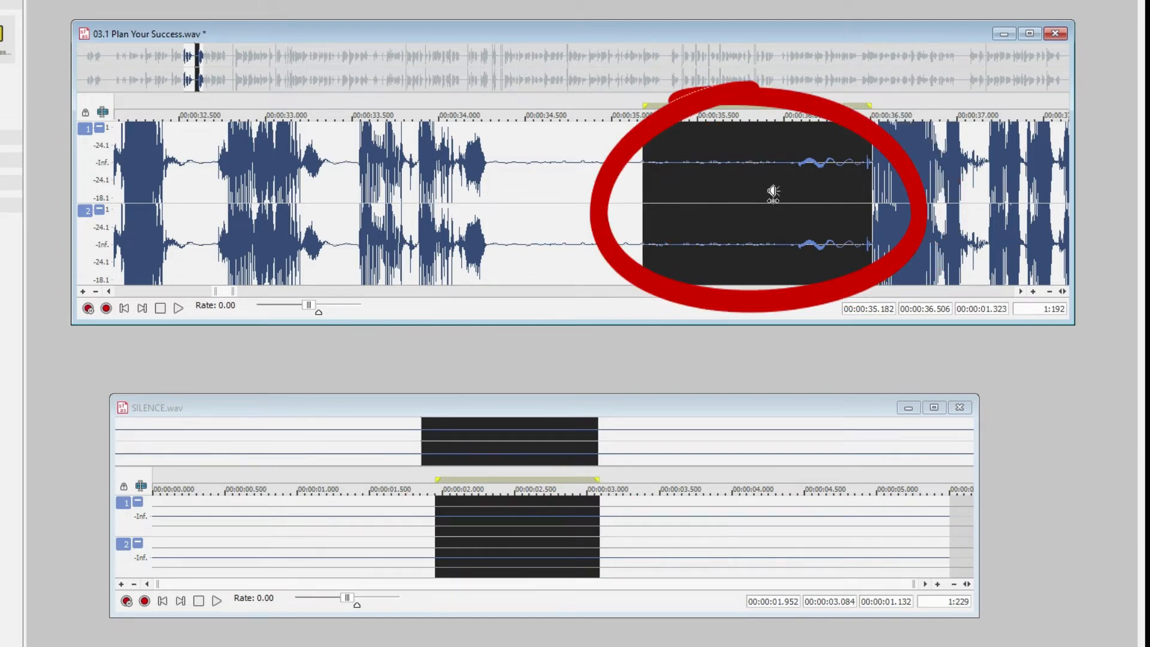
key("ctrl+v")
left_click(606, 205)
left_click(506, 208)
key("space")
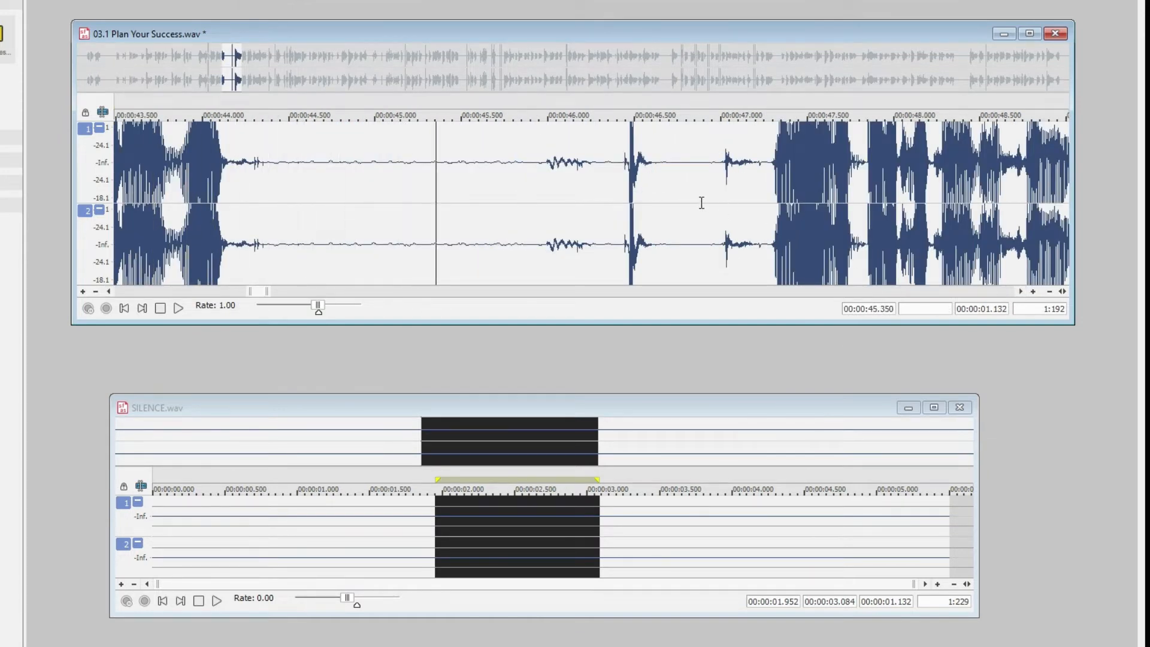
Highlight the noise from about 46.08 s to 46.78 s, and play from about 45.51 s
scroll(702, 203, "down", 3)
key("space")
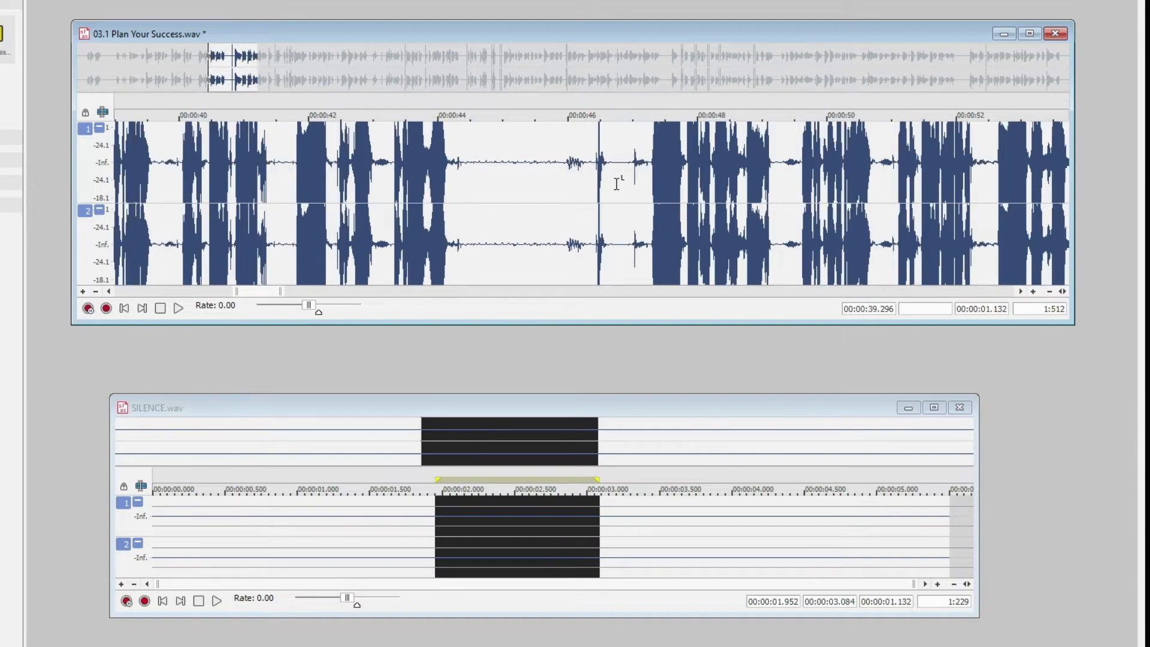
left_click_drag(618, 194, 573, 208)
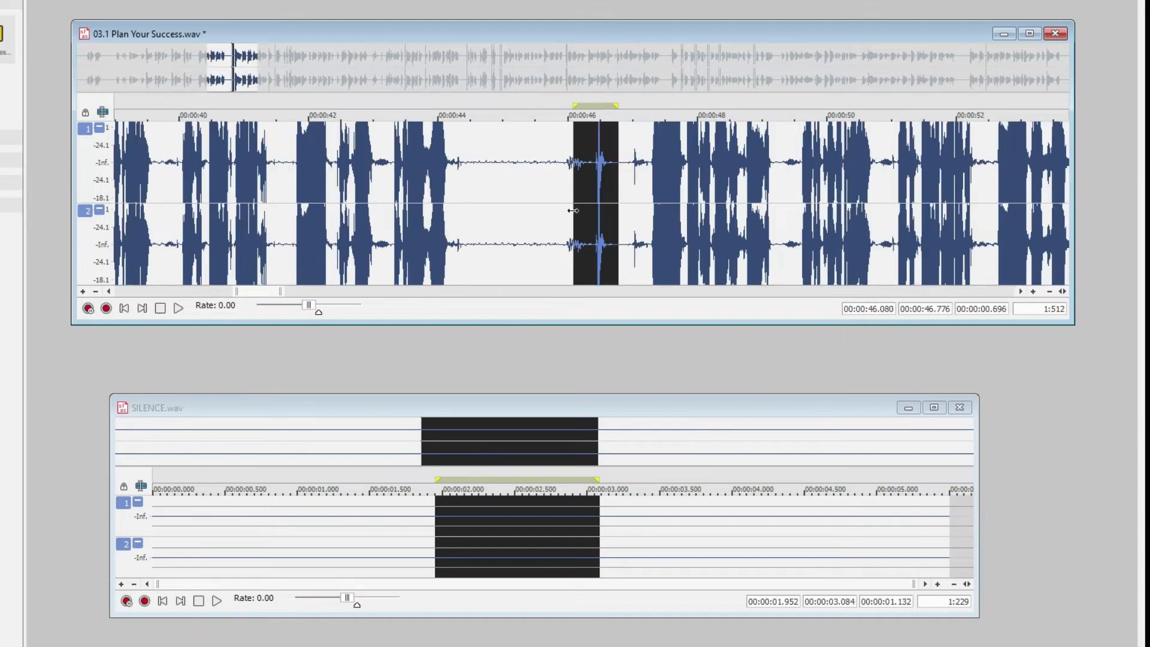
left_click(536, 205)
key("space")
key("space")
Examine the loud spike near 46.5 s with reduced amplitude, and play the preceding speech from about 35.74 s
scroll(605, 202, "down", 3)
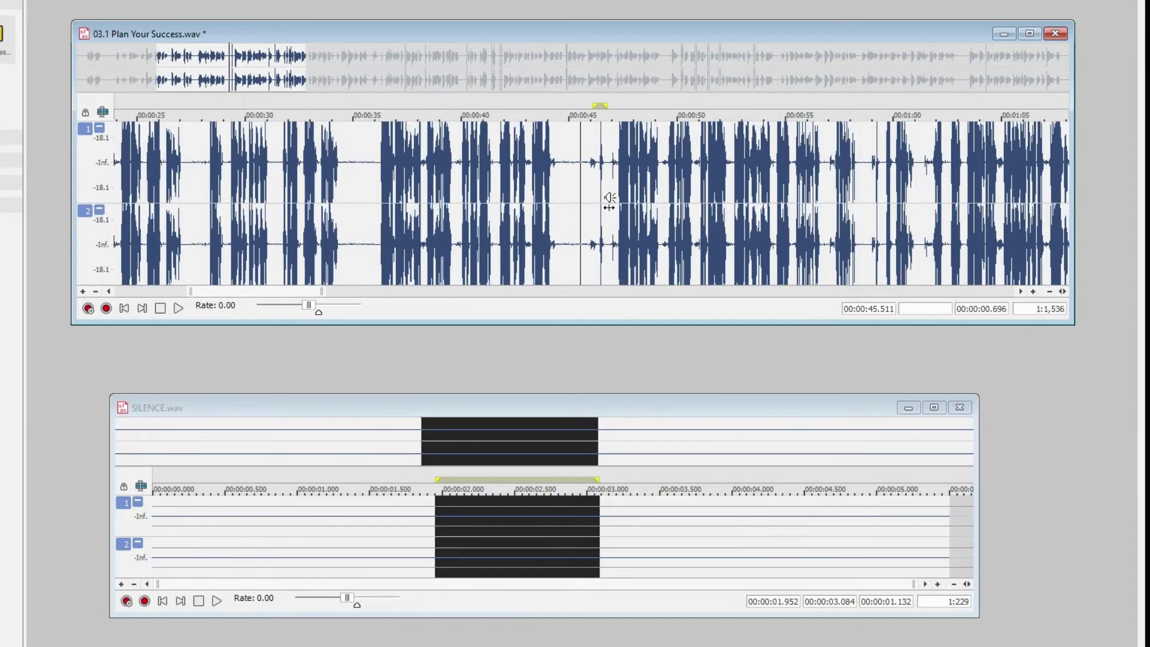
left_click(603, 193)
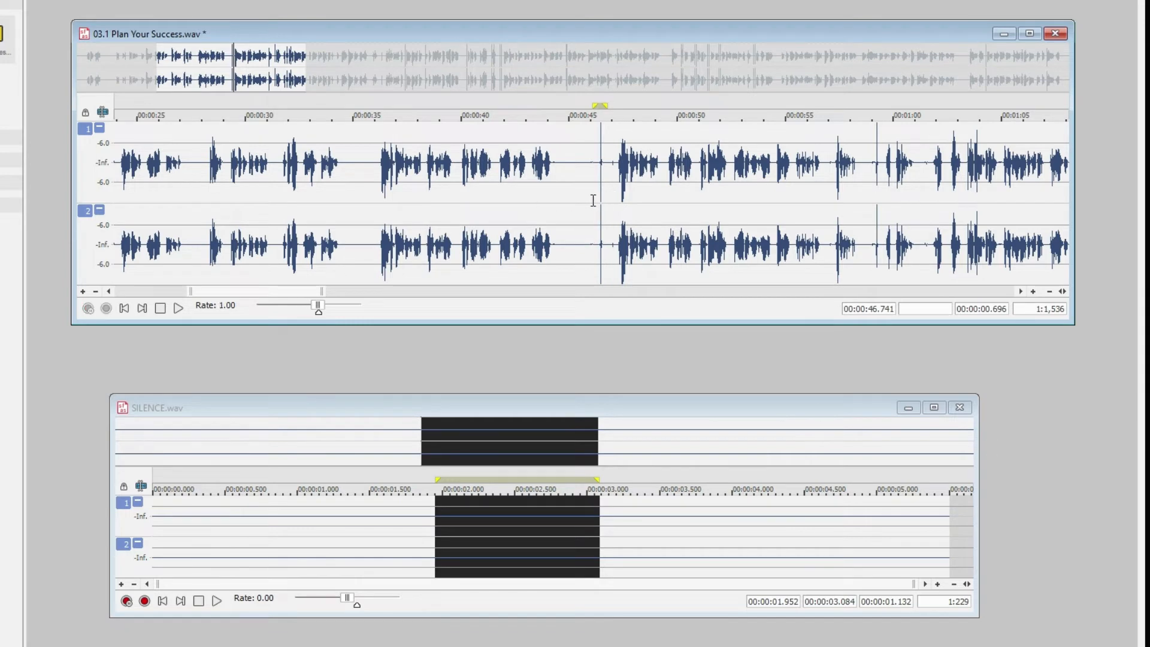
key("space")
left_click(369, 160)
key("space")
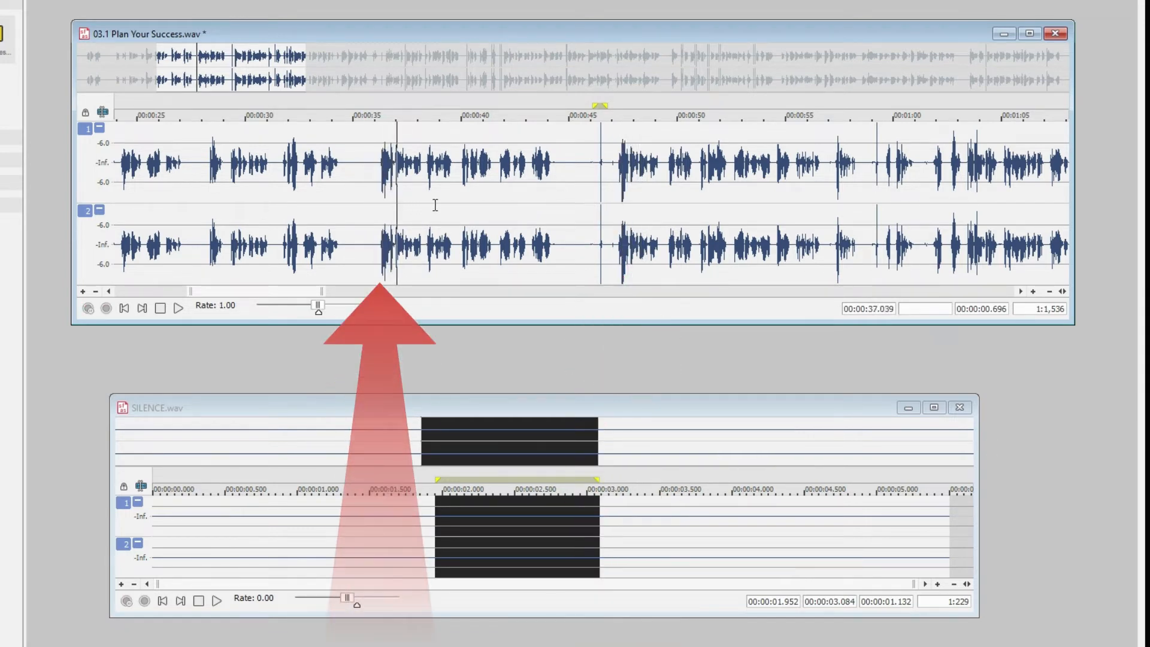
key("space")
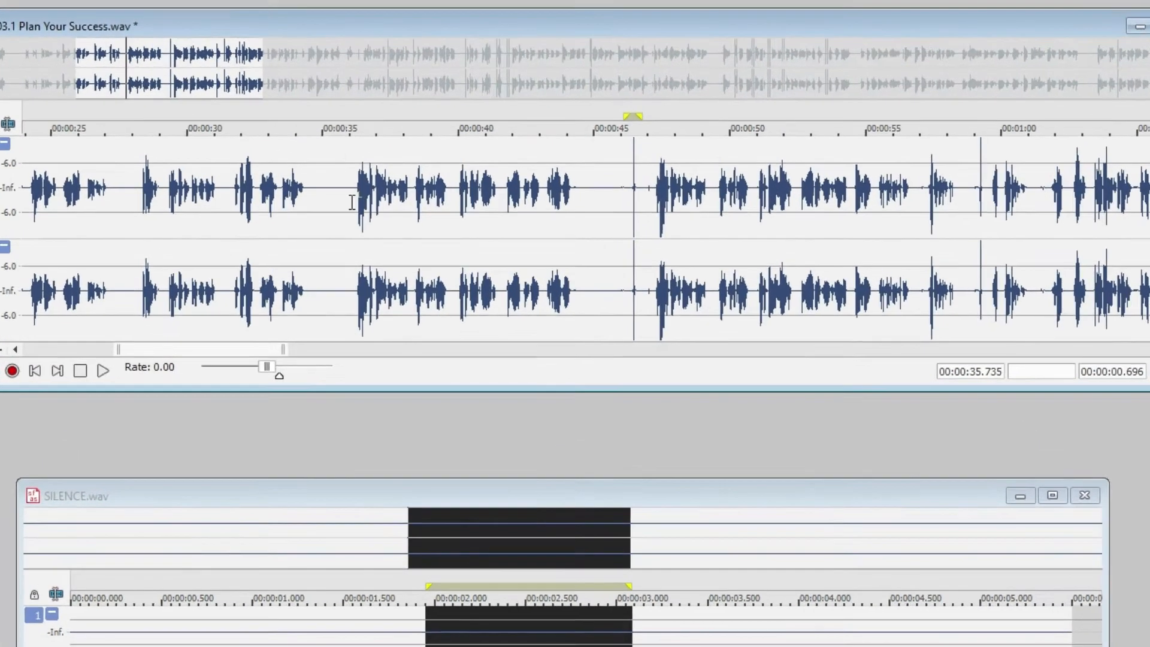
Highlight the passage before the loud spike from about 36 s to 45.7 s, and play the recording past the spike
left_click_drag(370, 211, 559, 213)
left_click_drag(619, 315, 661, 317)
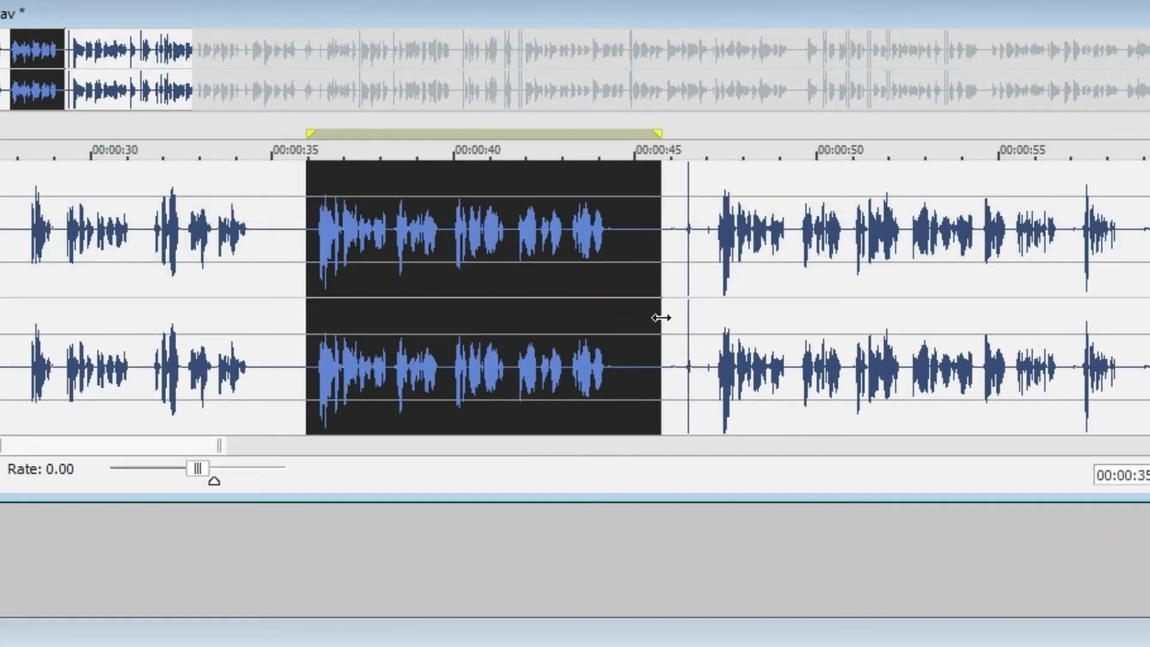
left_click(570, 294)
key("space")
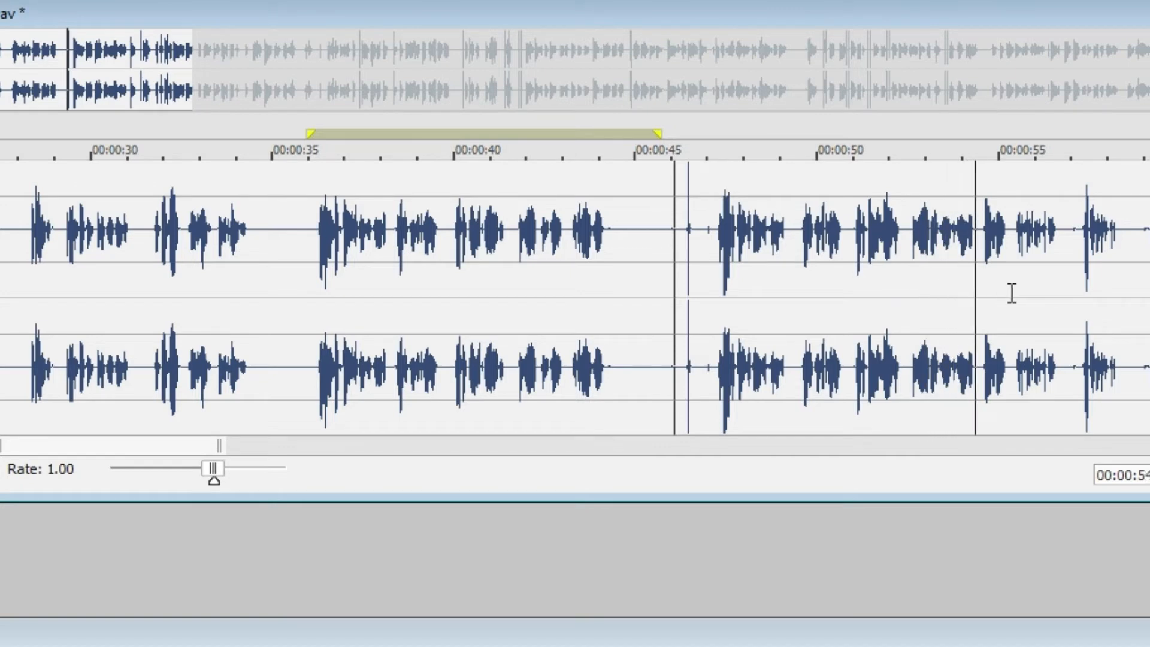
key("space")
Replay the speech leading up to the loud spike from about 42 s
left_click_drag(526, 254, 512, 254)
left_click(535, 283)
key("space")
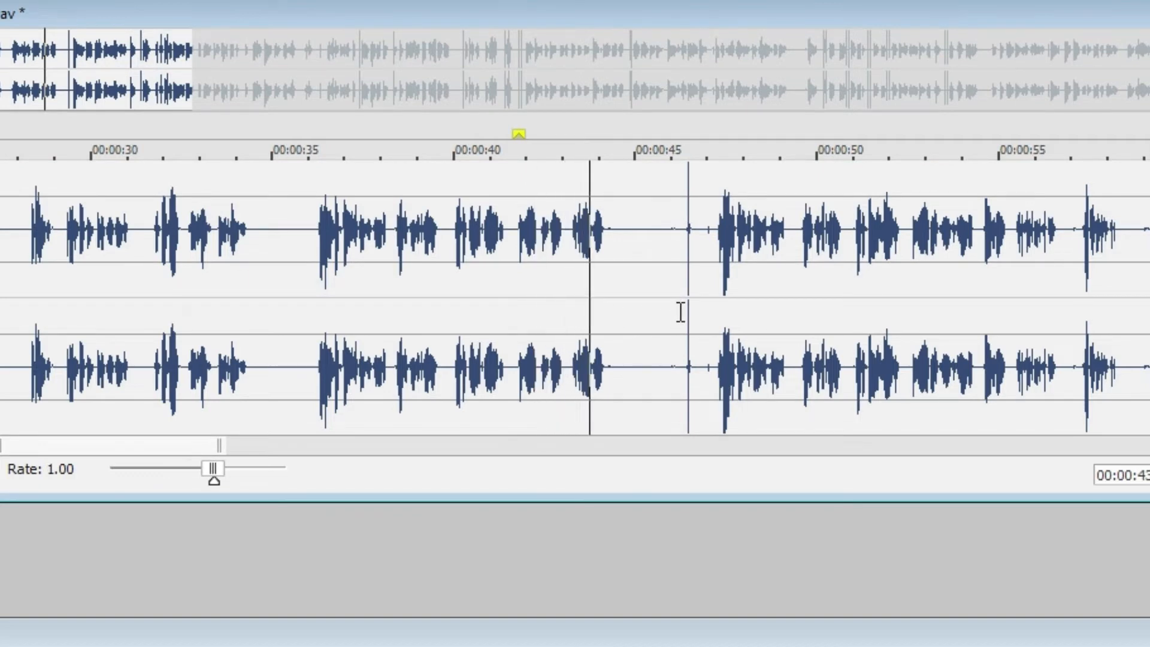
key("space")
Highlight the passage from about 35.5 s to 47.1 s including the loud spike, and inspect it close up
left_click_drag(718, 258, 289, 316)
mouse_move(289, 267)
left_mouse_down()
mouse_move(565, 318)
mouse_move(721, 308)
mouse_move(712, 306)
left_mouse_up()
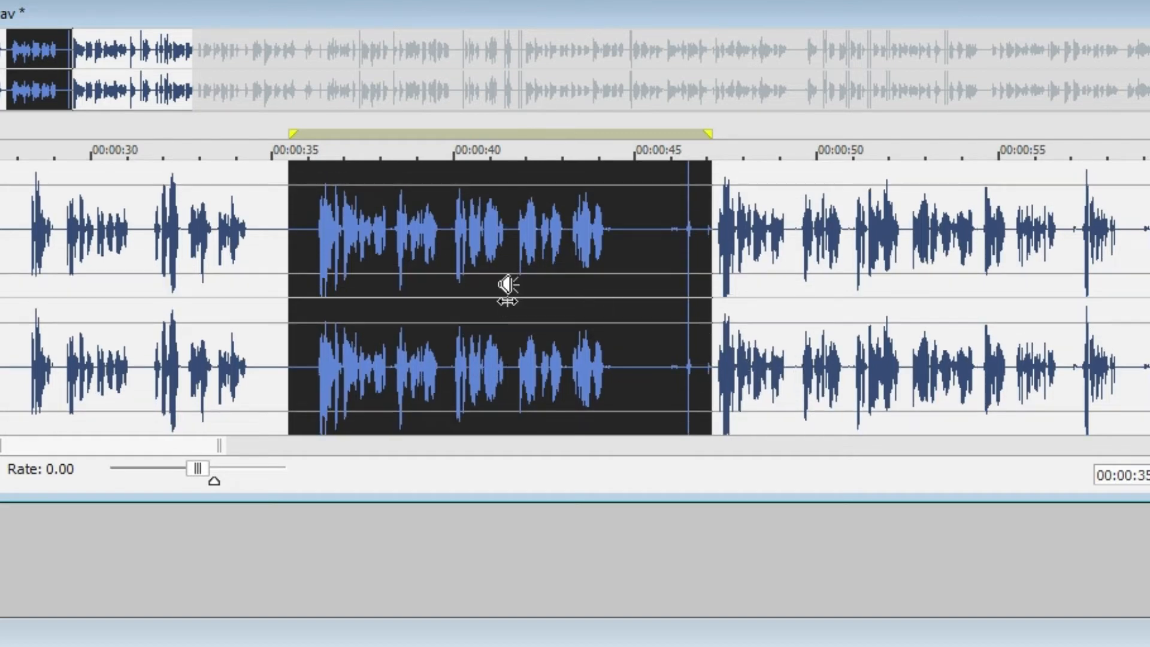
scroll(506, 287, "up", 2)
scroll(508, 290, "up", 1)
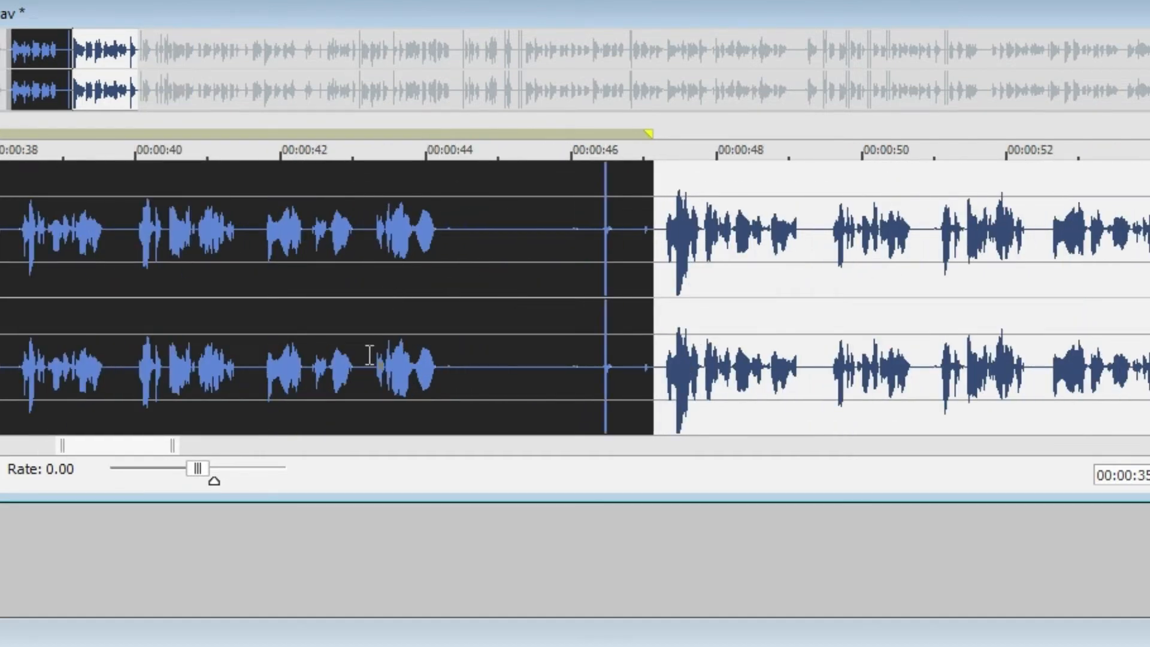
left_click_drag(83, 451, 65, 454)
Highlight the spike's surroundings from about 45.6 s to 46.9 s, and the whole passage from about 35.2 s to 47.2 s
left_click_drag(78, 264, 805, 318)
left_click_drag(893, 257, 796, 314)
left_click(945, 257)
left_click(909, 258)
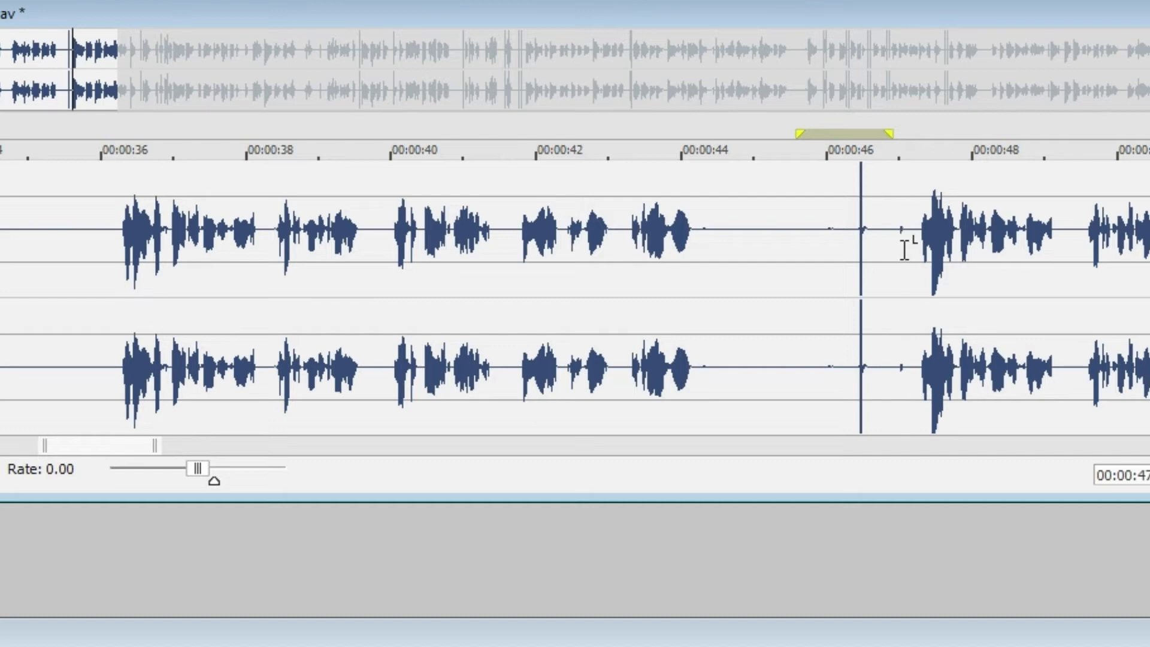
left_click_drag(916, 270, 46, 338)
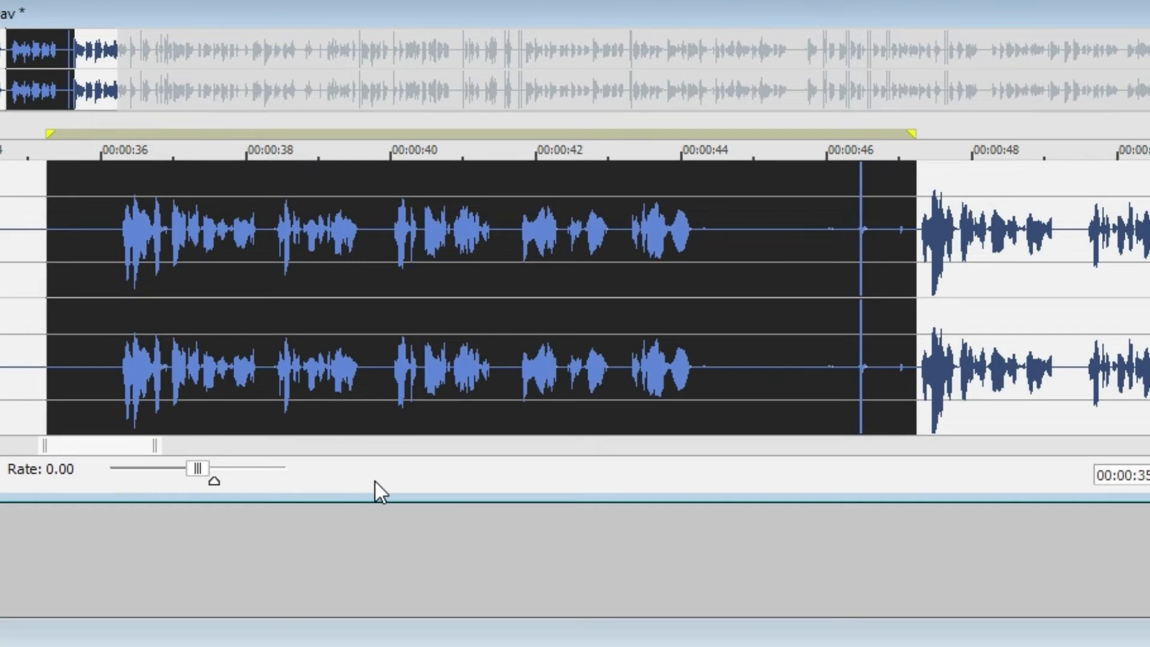
Delete the highlighted passage from about 35.2 s to 47.2 s, and play the recording from 33.4 s across the cut
key("Delete")
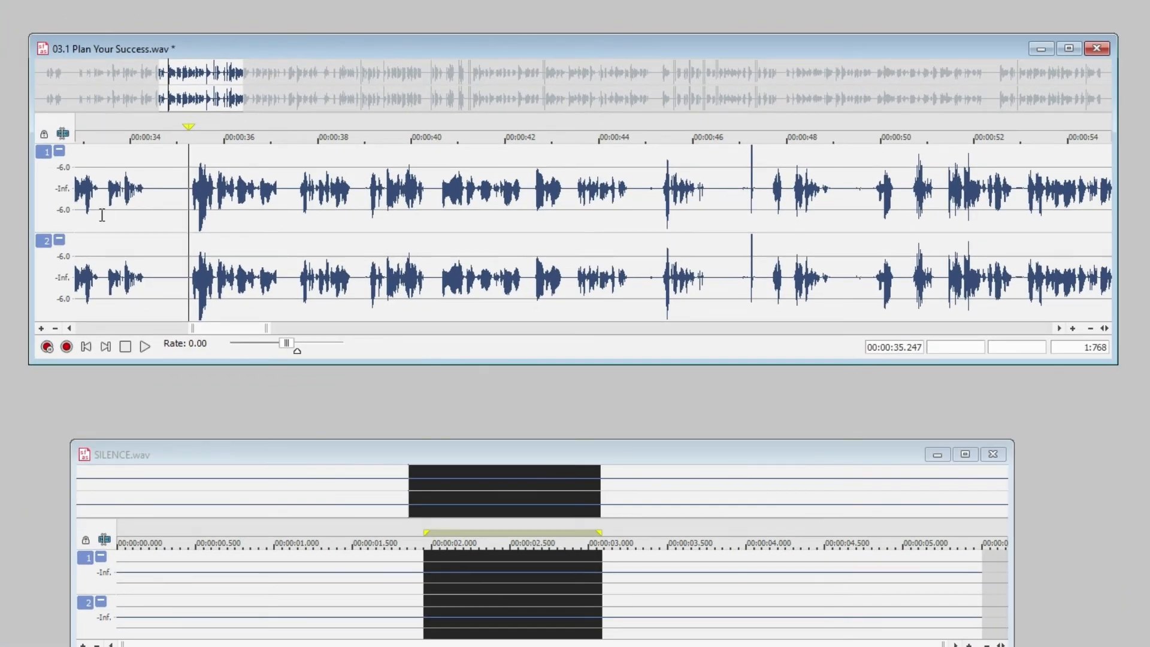
left_click(102, 214)
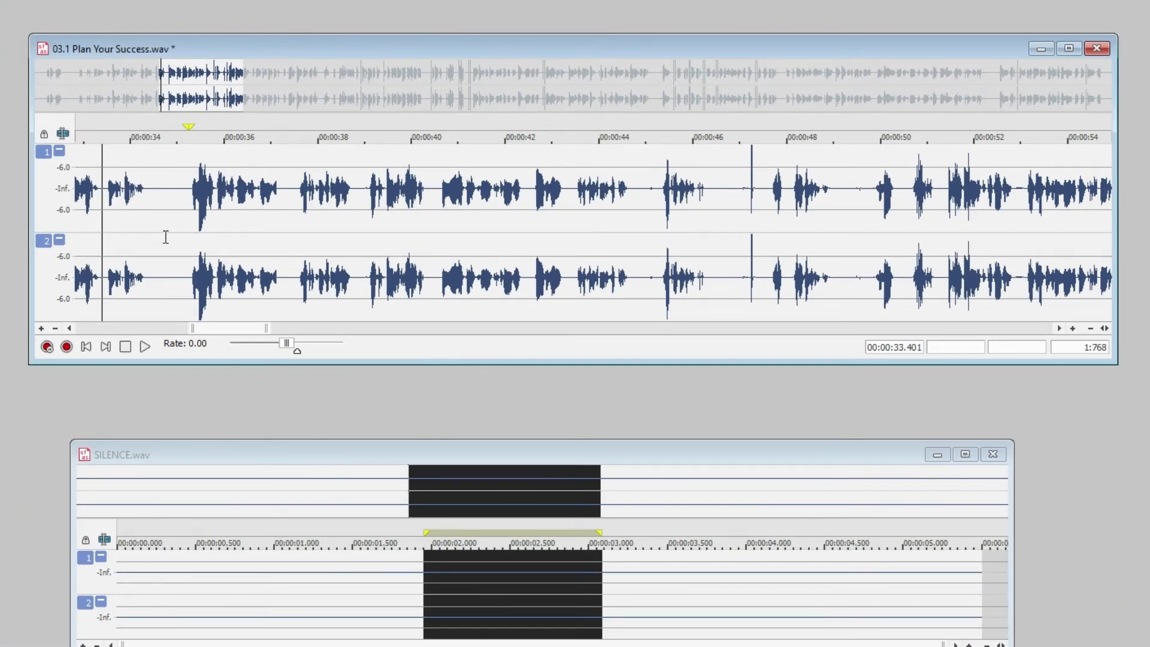
key("space")
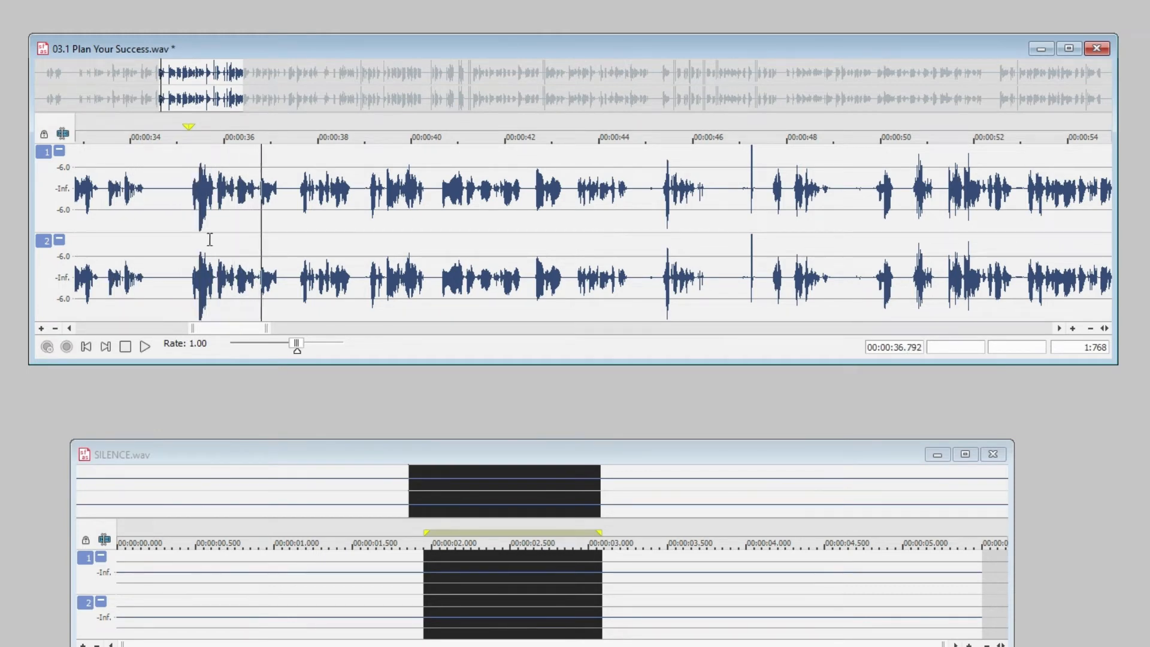
key("space")
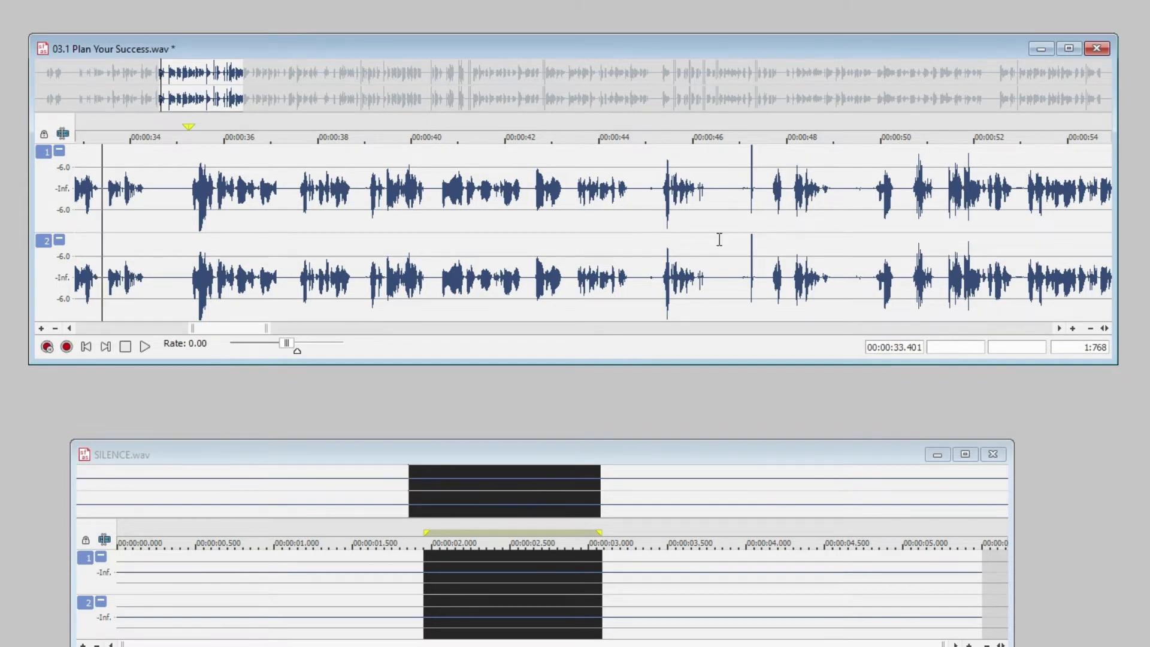
scroll(718, 239, "up", 1)
scroll(722, 247, "up", 2)
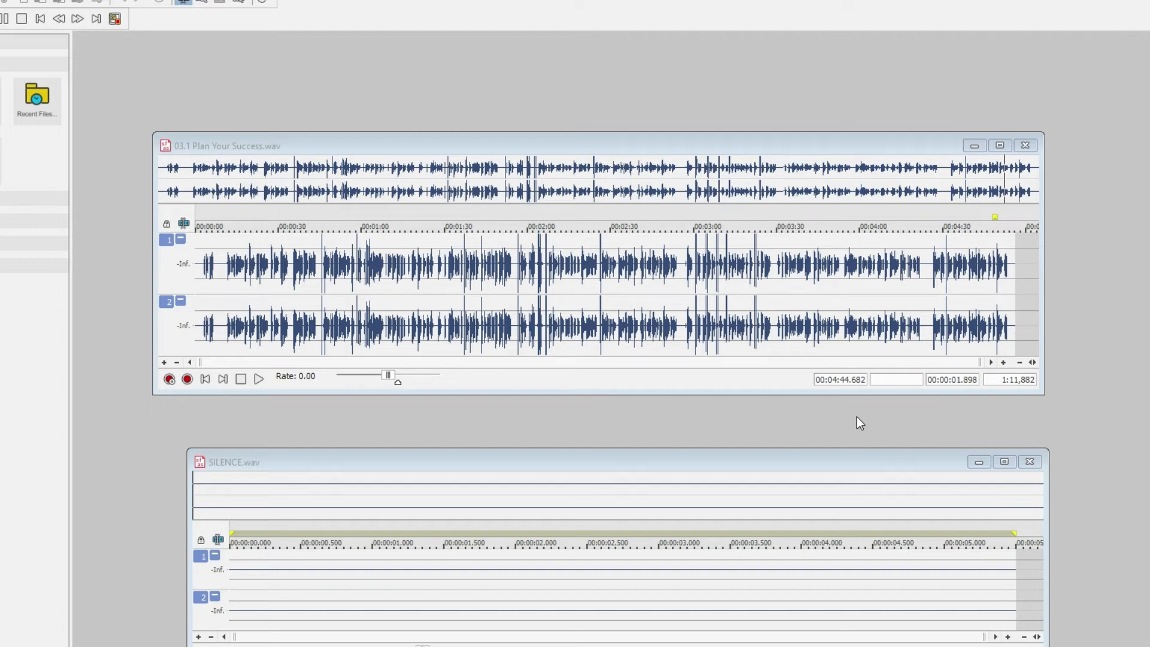
Enlarge the window of 03.1 Plan Your Success.wav, and stretch its time scale step by step to view the speech around 4:44.7
left_click(1040, 392)
left_click_drag(1039, 393, 1081, 423)
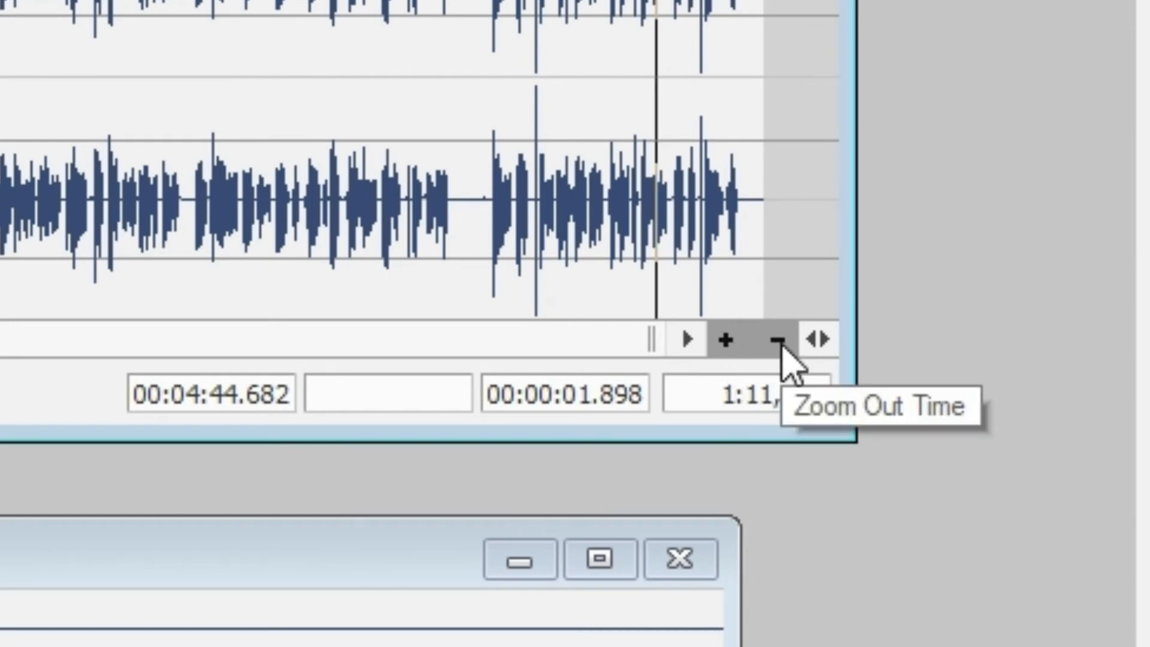
left_click(726, 341)
left_click(726, 340)
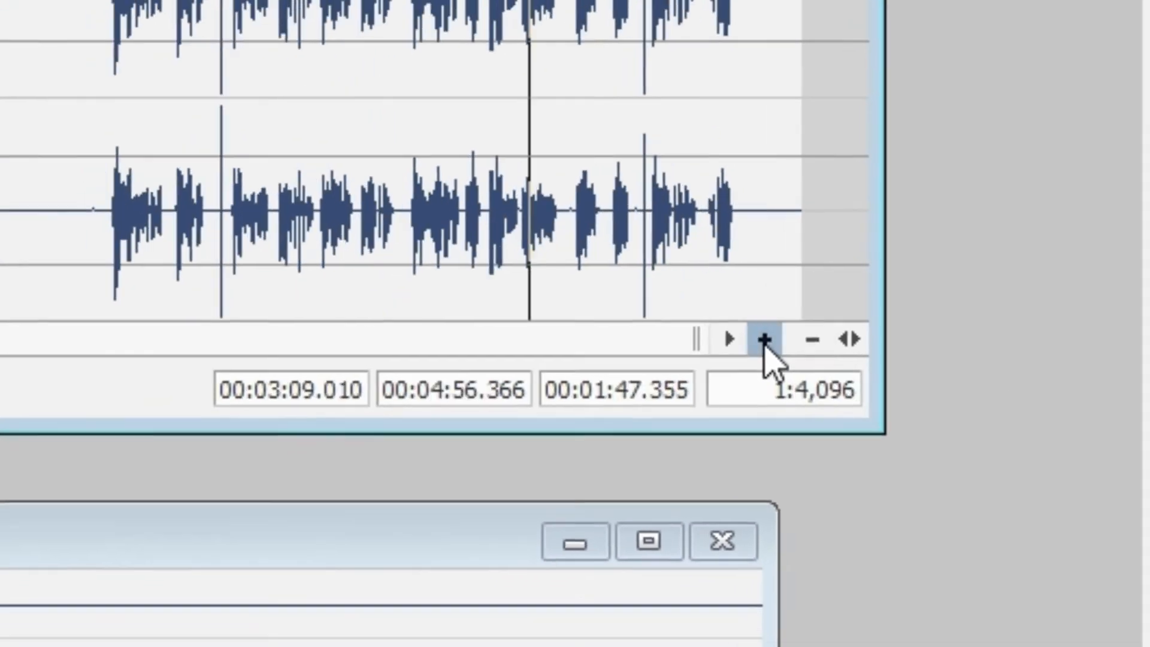
left_click(726, 340)
left_click(725, 341)
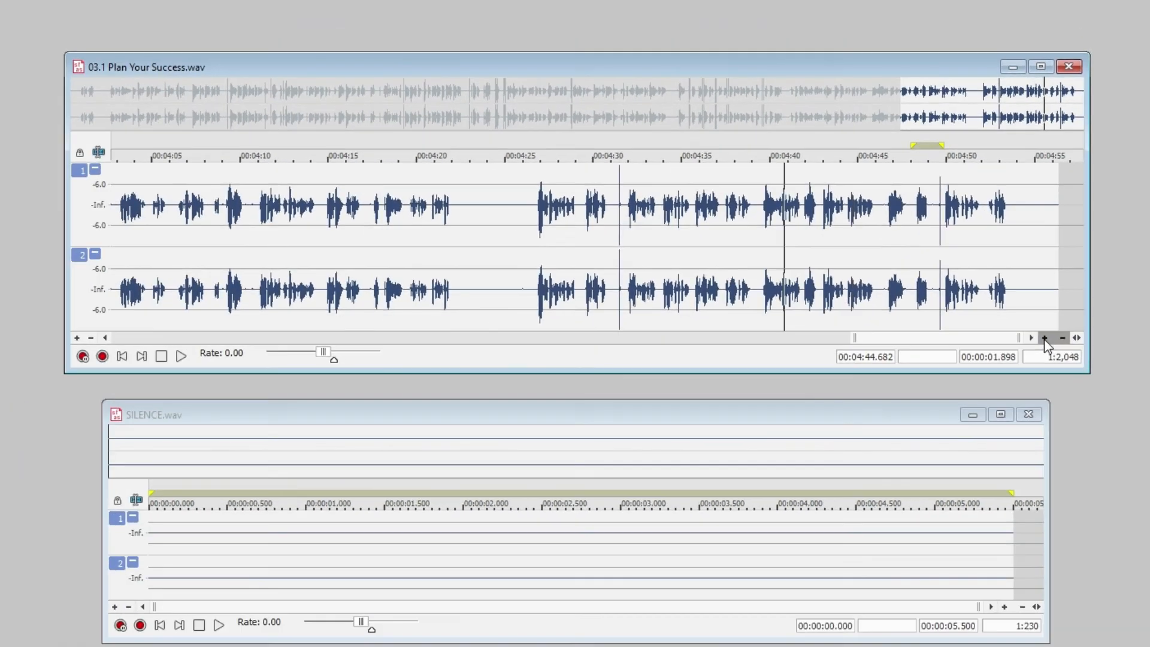
left_click(1044, 338)
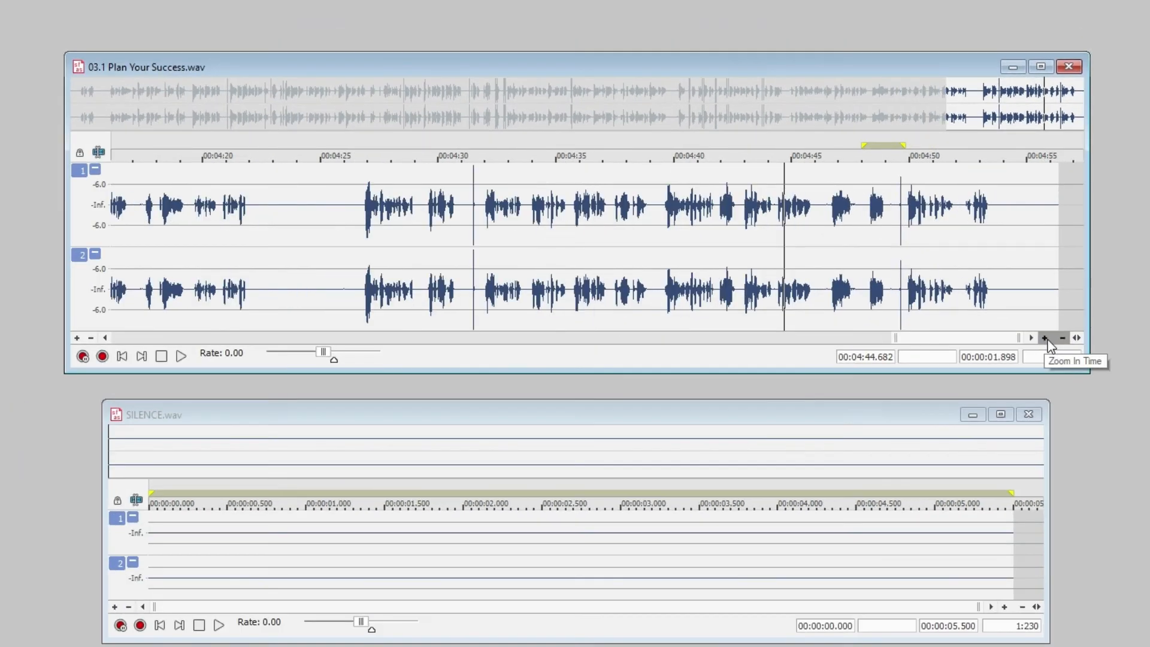
left_click(1044, 338)
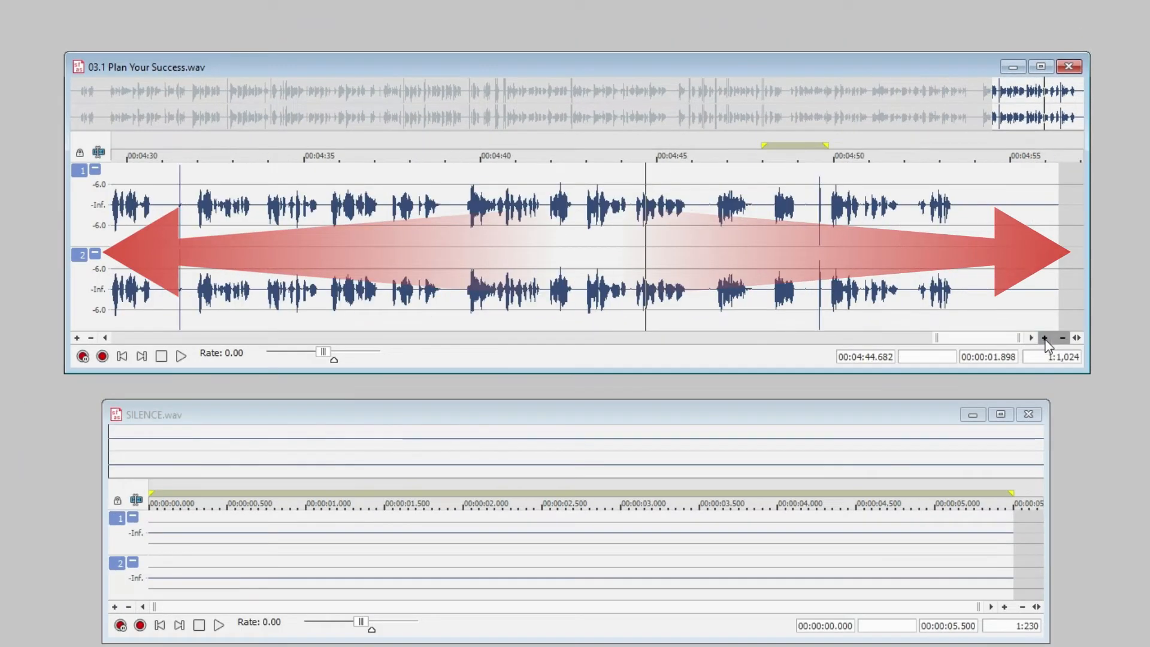
left_click(1044, 338)
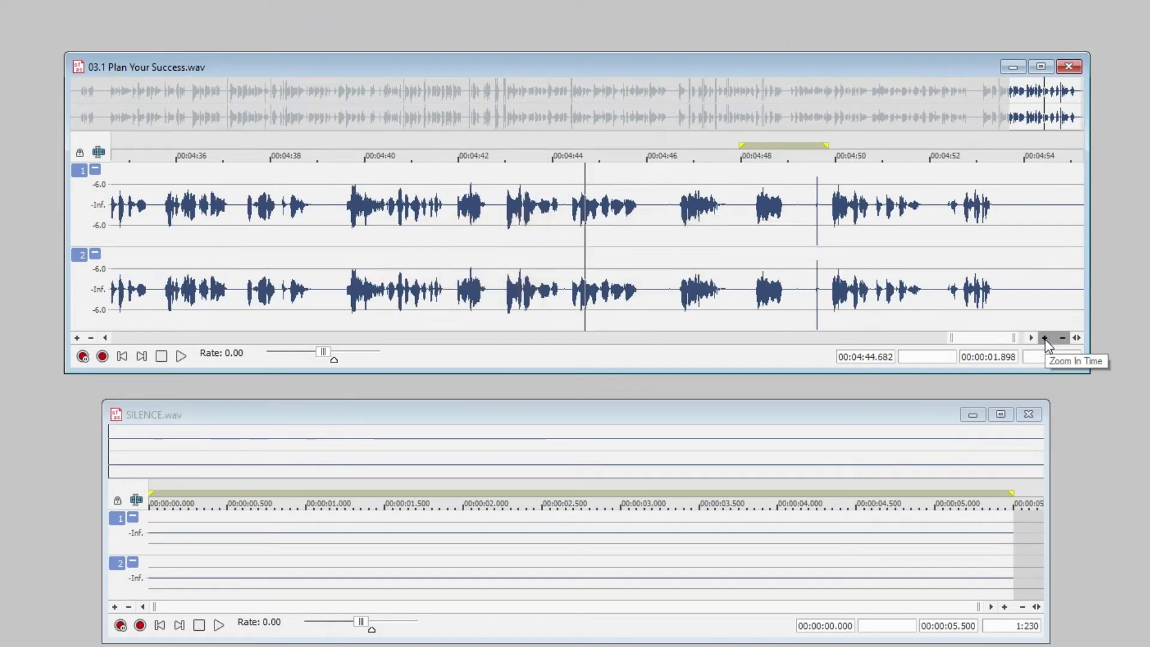
left_click(1044, 338)
left_click(1044, 337)
left_click(1044, 338)
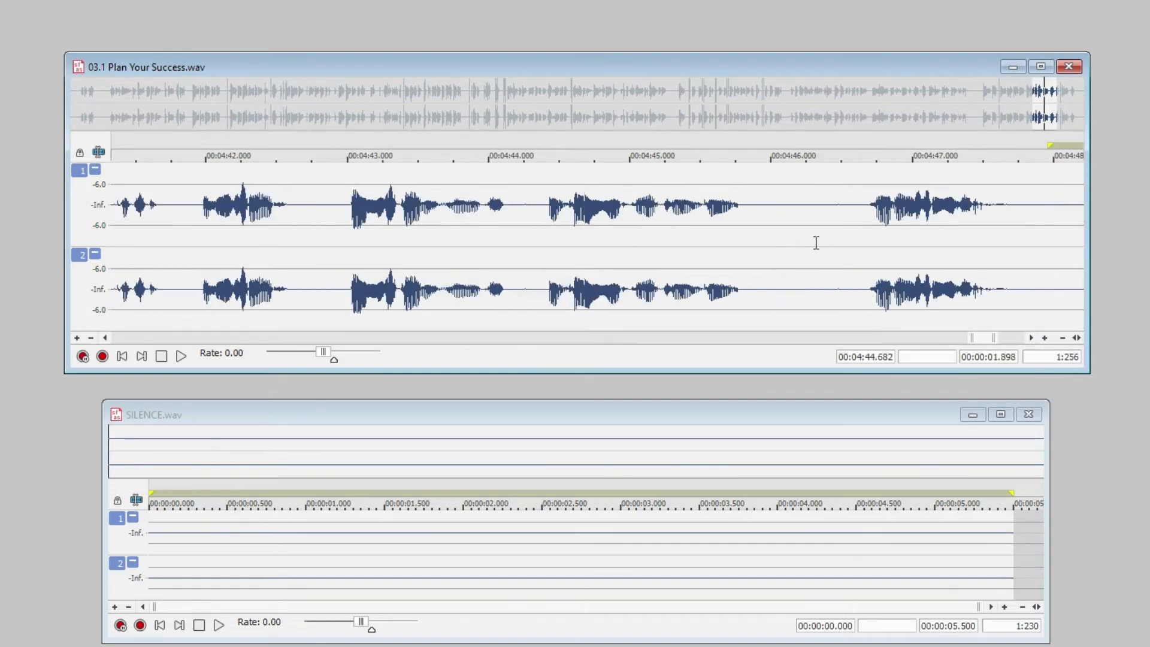
Compress the time scale step by step until the whole recording can be examined in one view
left_click(1063, 338)
left_click(1062, 338)
left_click(1063, 338)
left_click(1063, 338)
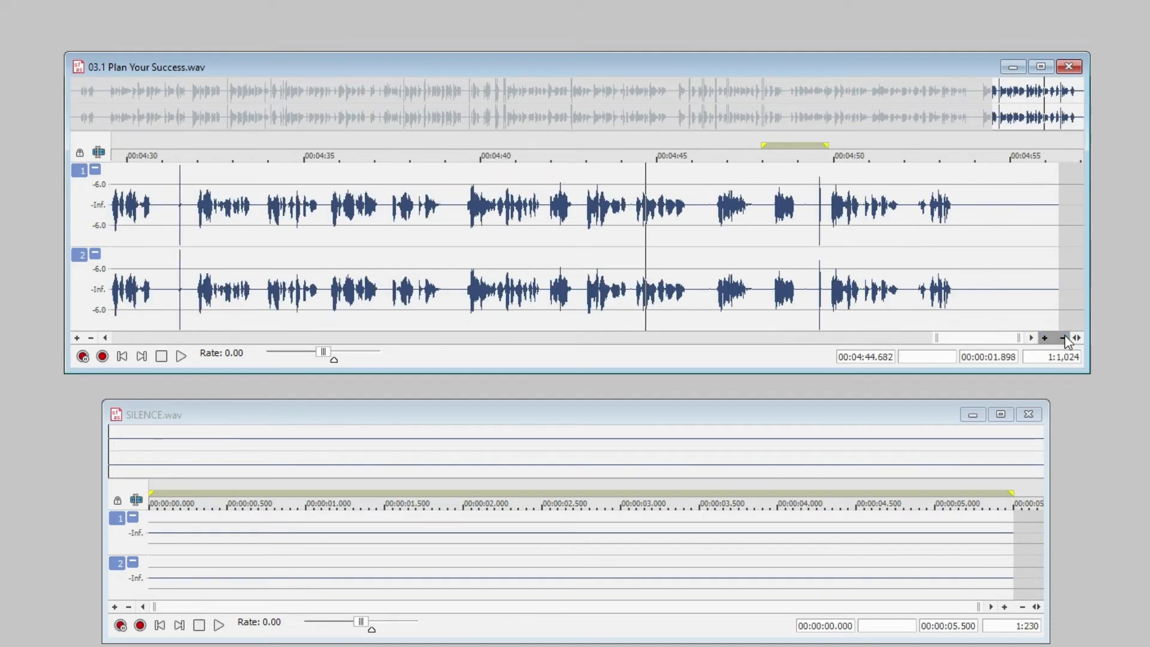
left_click(1063, 338)
left_click(1063, 338)
left_click(1063, 337)
left_click(1063, 338)
left_click(1063, 338)
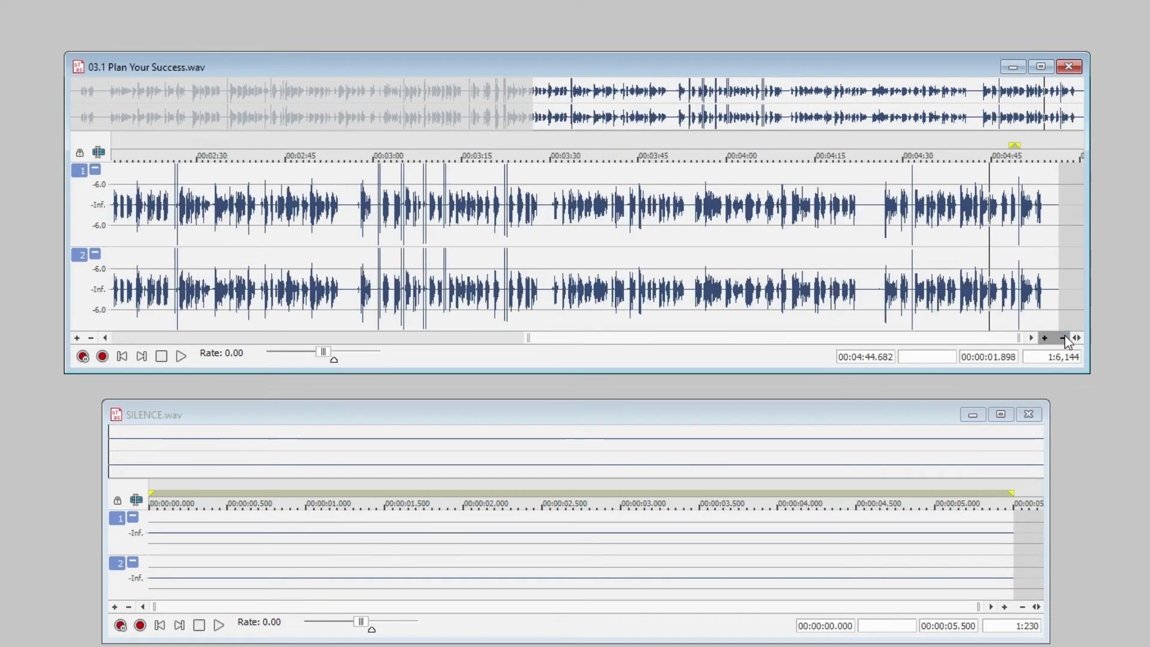
left_click(1062, 337)
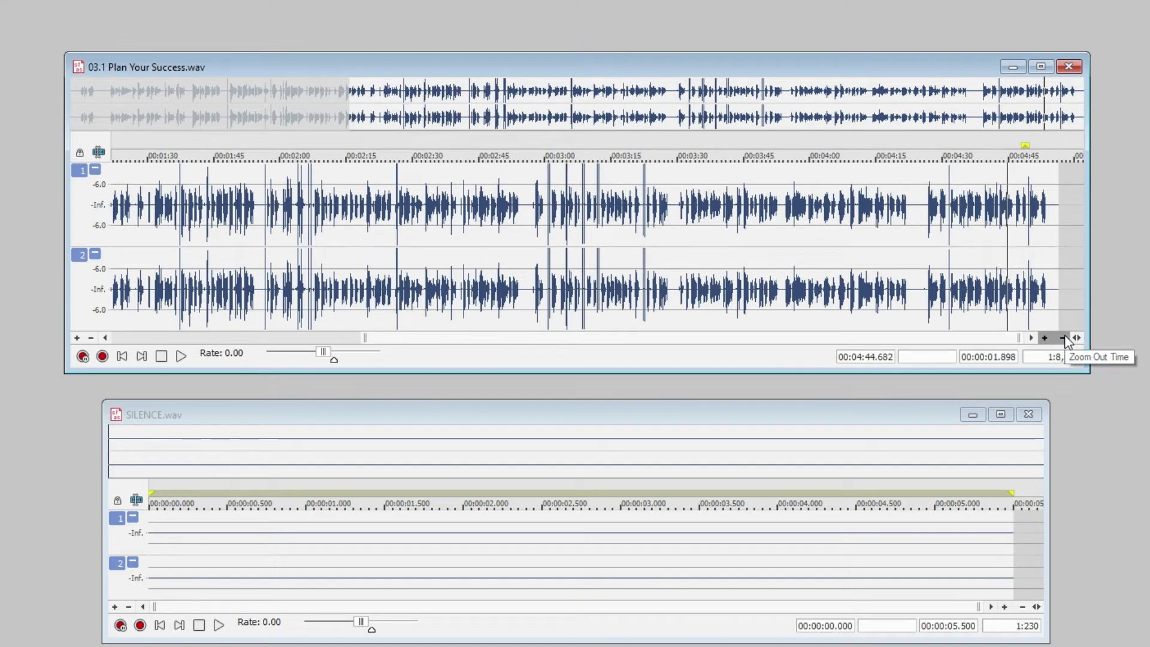
left_click(1063, 337)
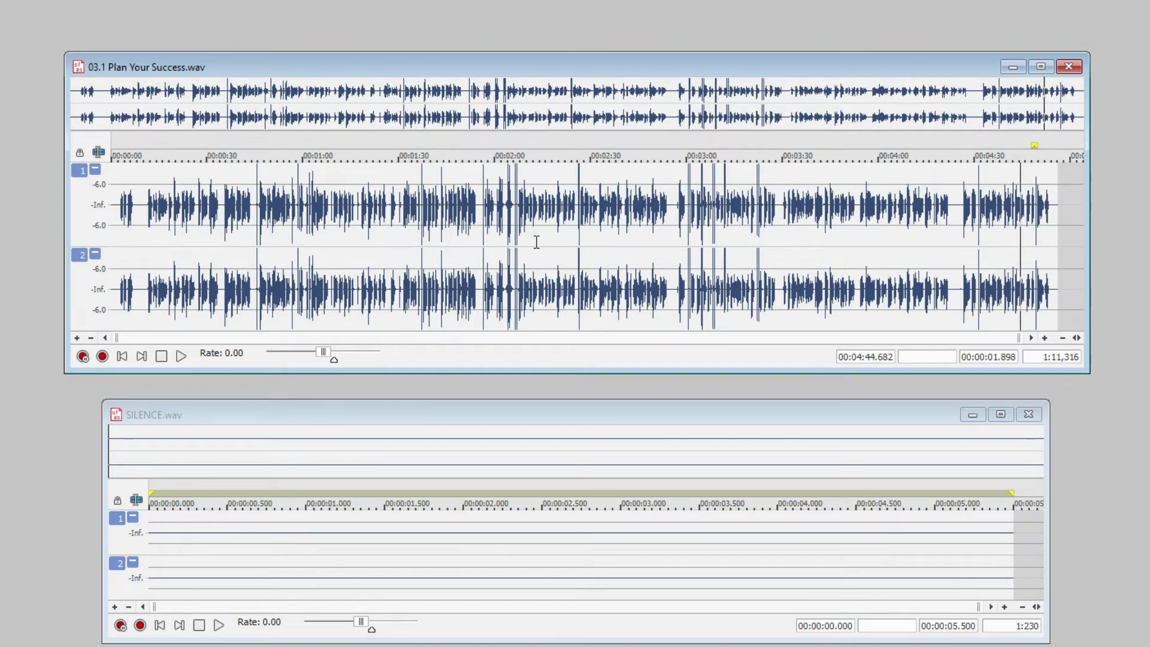
Highlight the loud spikes one after another near 2:00, from about 1:36 to 1:40, from 44.4 s to 47 s, and from about 3:00 to 3:26
left_click_drag(508, 239, 484, 263)
left_click_drag(418, 235, 430, 263)
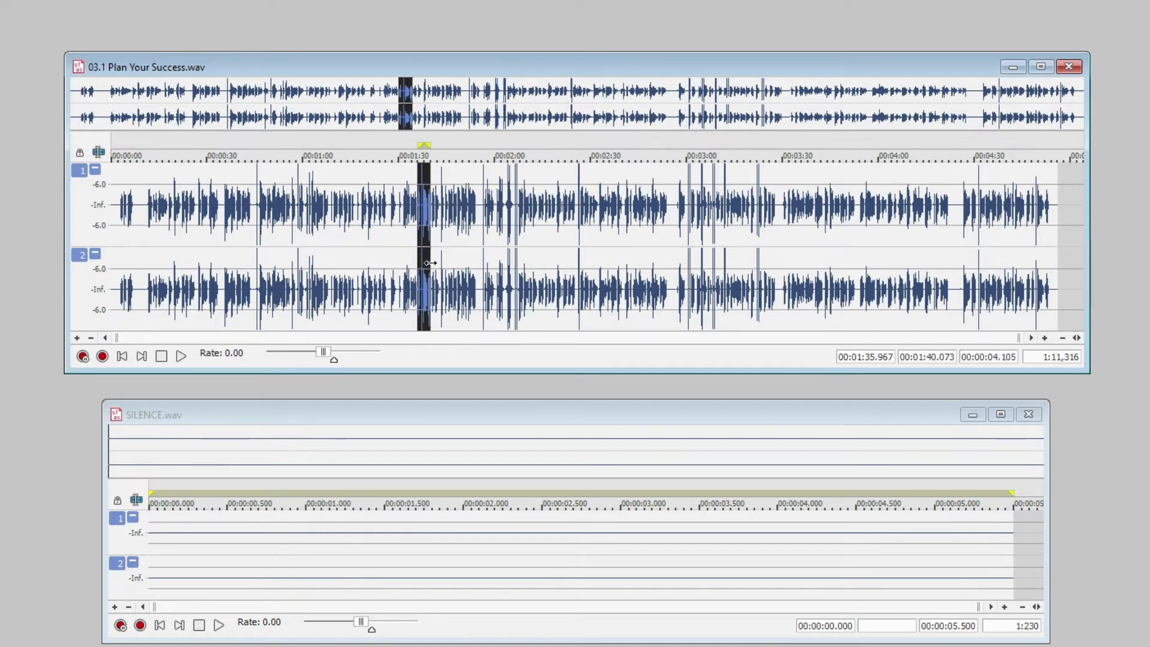
left_click_drag(253, 241, 260, 263)
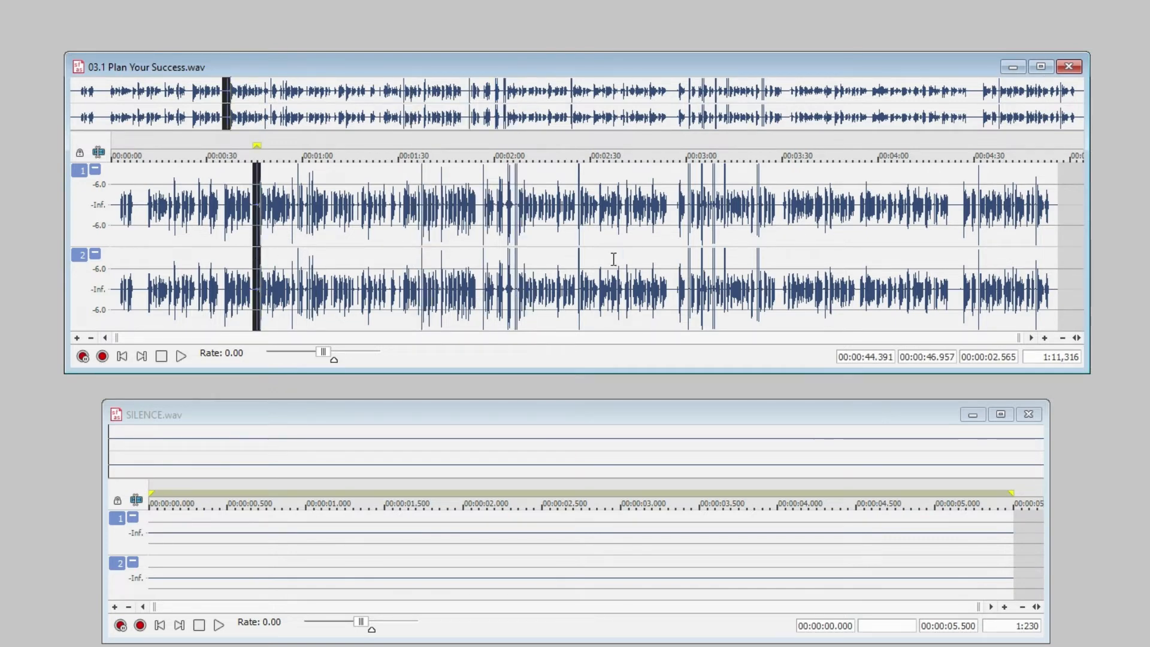
left_click_drag(686, 225, 691, 234)
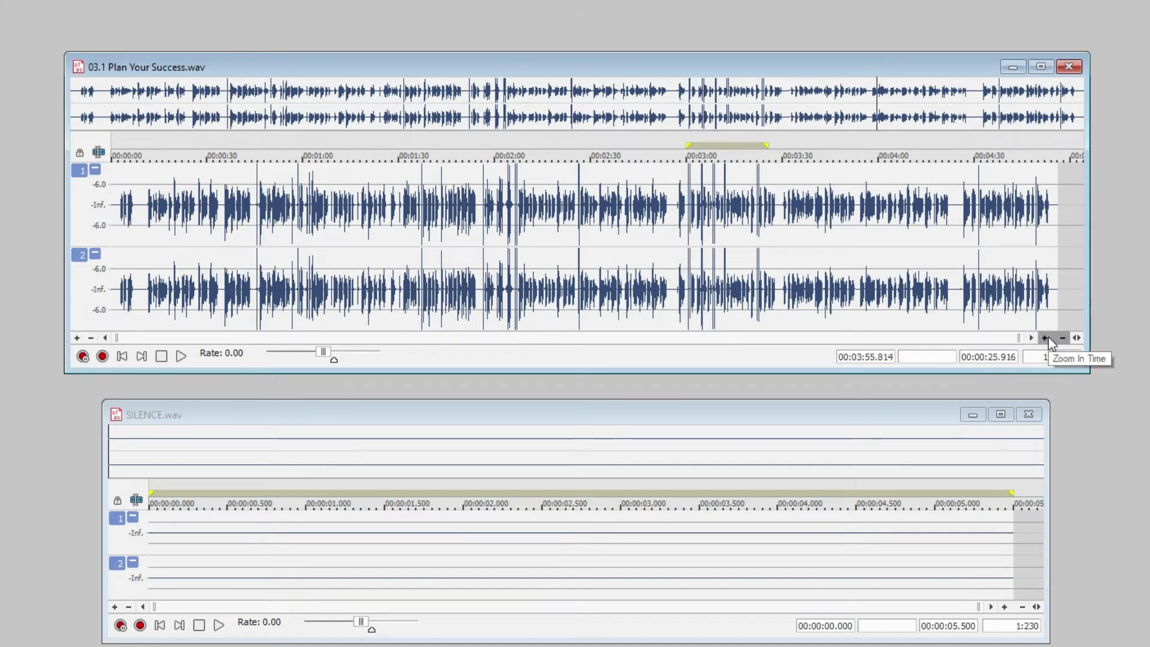
Examine the cluster of paired spikes between about 2:55 and 3:20 at a time scale of 1:1,024
left_click(1048, 338)
left_click(1048, 338)
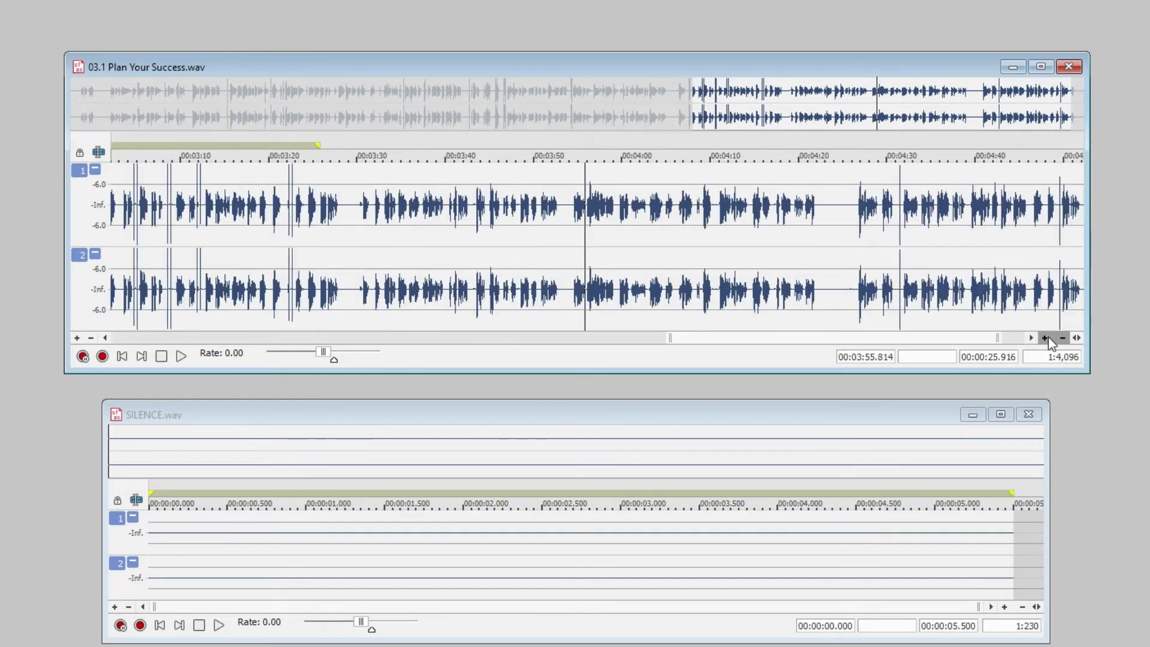
left_click(1048, 338)
left_click(1049, 338)
left_click(1048, 338)
left_click_drag(872, 338, 716, 348)
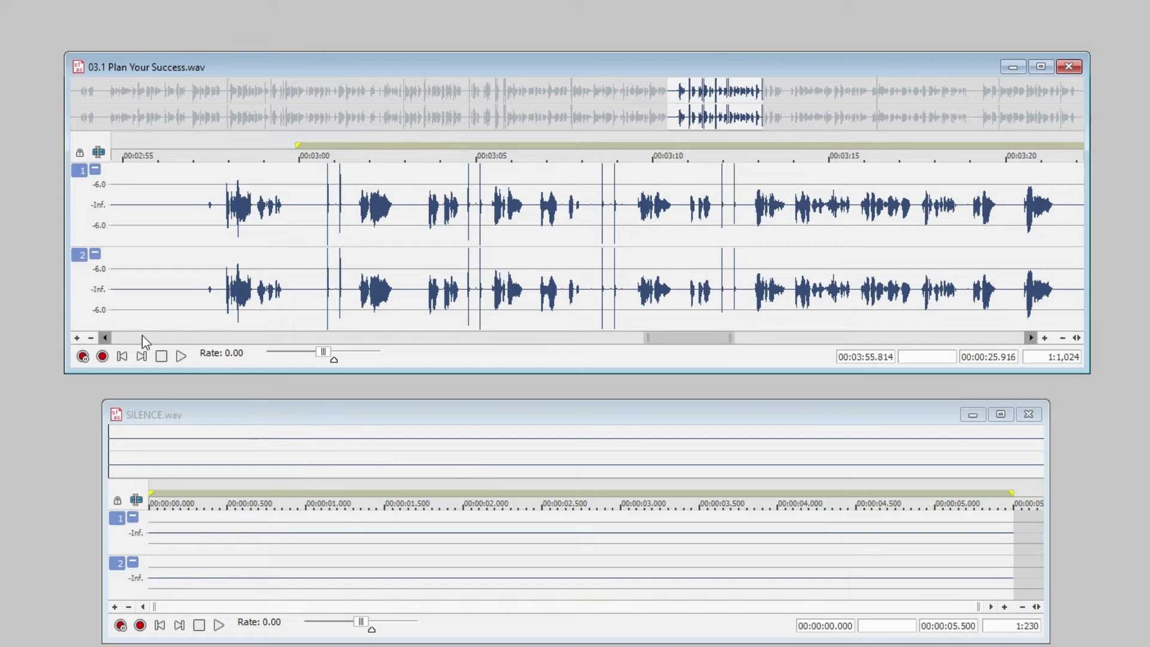
Magnify, reduce and magnify the waveform's height again to examine the faint noises in the pauses between about 2:55 and 3:20
left_click(77, 338)
left_click(77, 337)
left_click(77, 337)
left_click(76, 338)
left_click(77, 339)
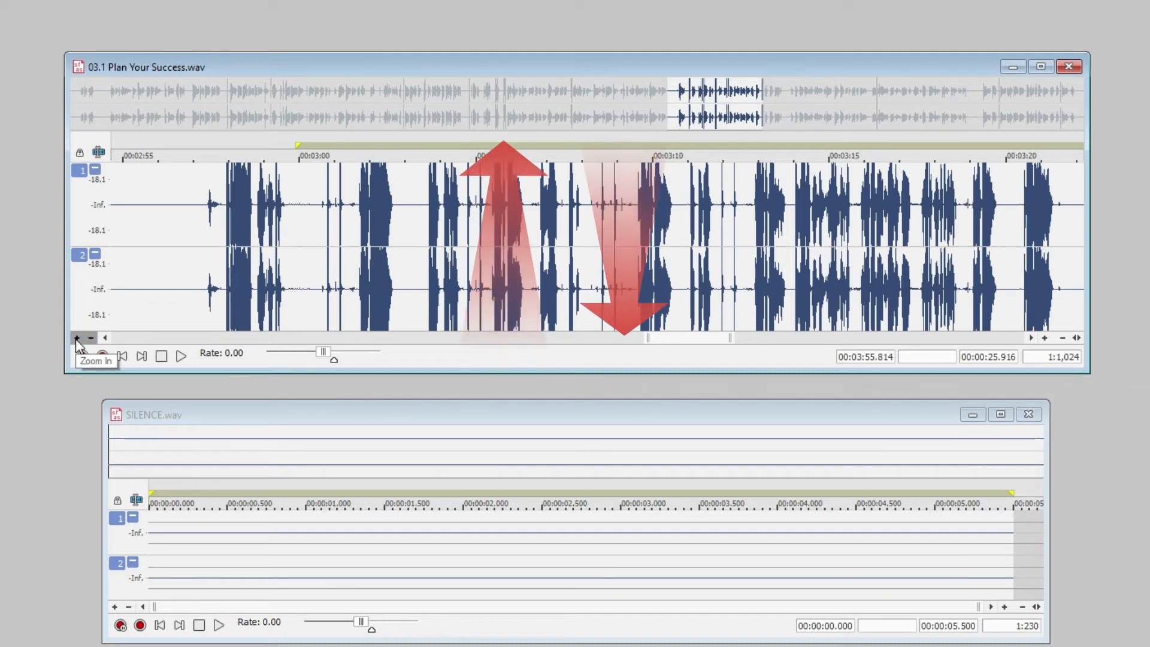
left_click(91, 338)
left_click(90, 338)
left_click(90, 338)
left_click(77, 338)
left_click(77, 338)
left_click(76, 339)
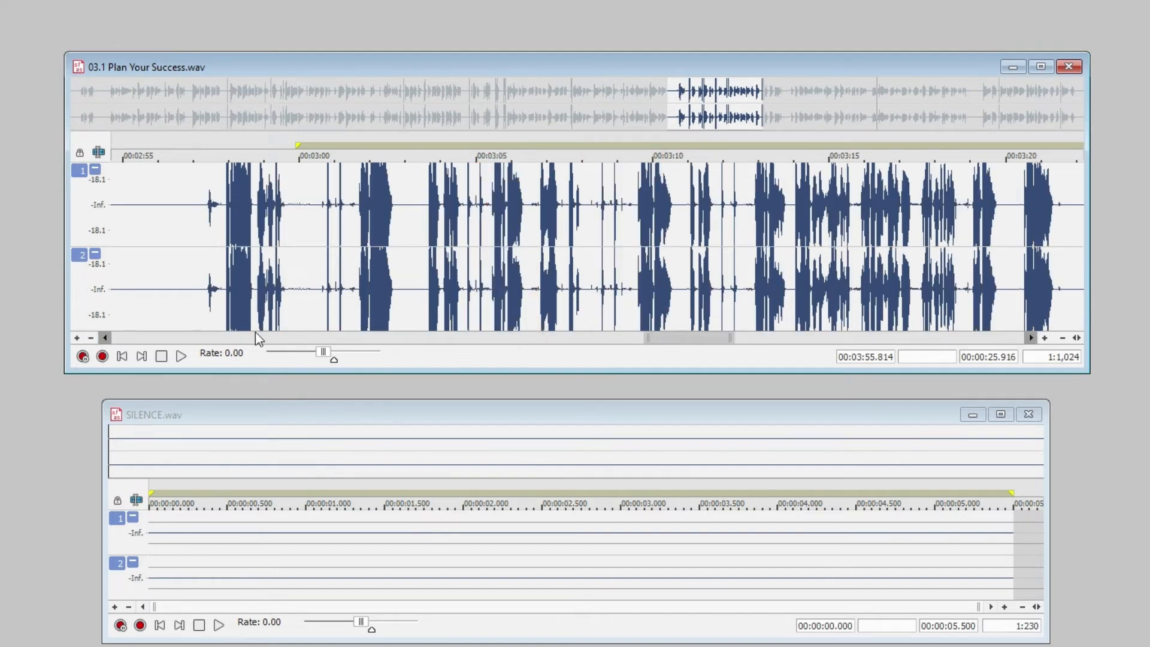
Highlight the faint noise in the pause from 3:59.299 to 3:59.763
left_click(1046, 338)
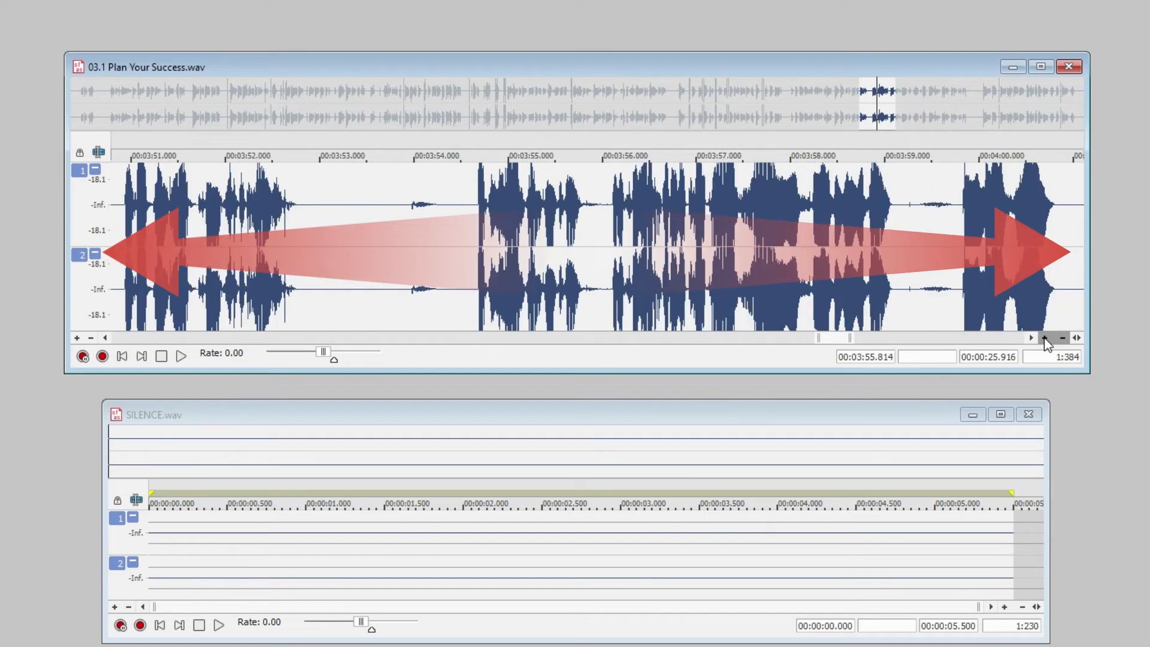
left_click(1045, 339)
left_click_drag(398, 231, 297, 232)
left_click(895, 339)
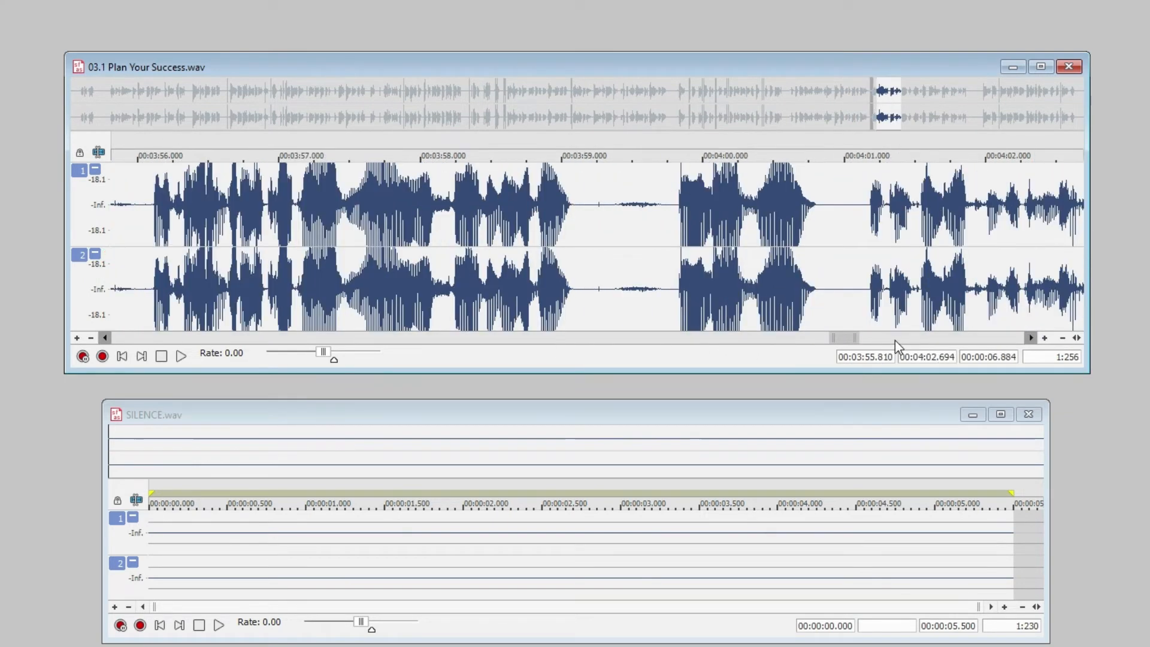
left_click_drag(604, 243, 669, 262)
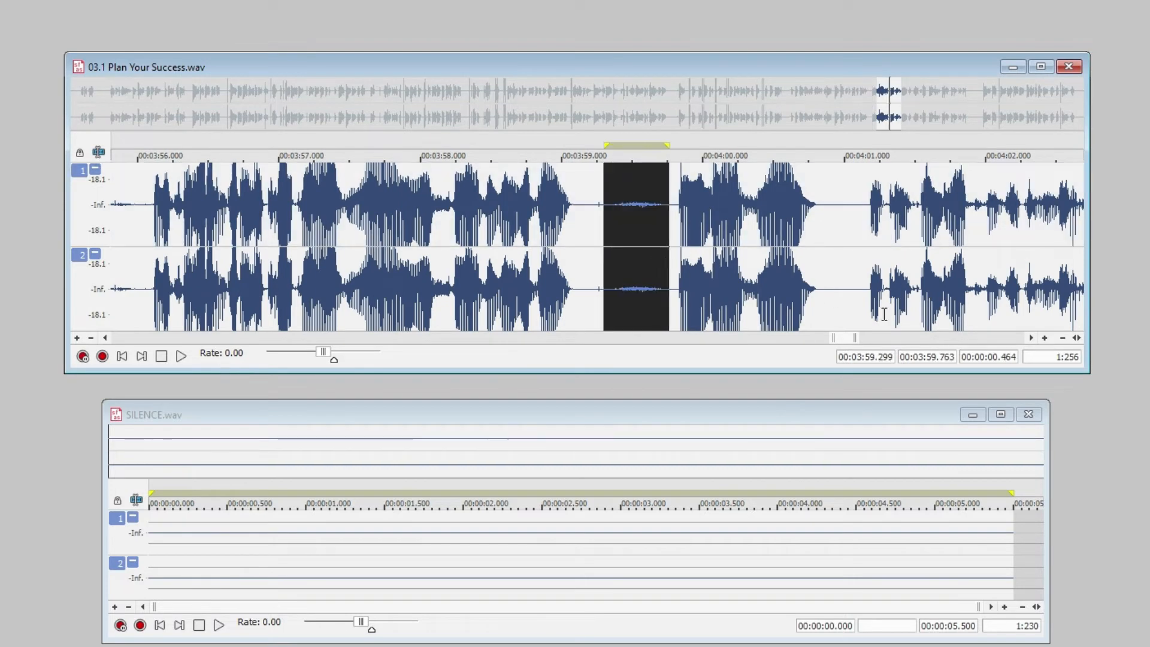
Look through the pauses up to about 4:09, and inspect the highlighted noise at 3:59 close up in both time and level
left_click(901, 339)
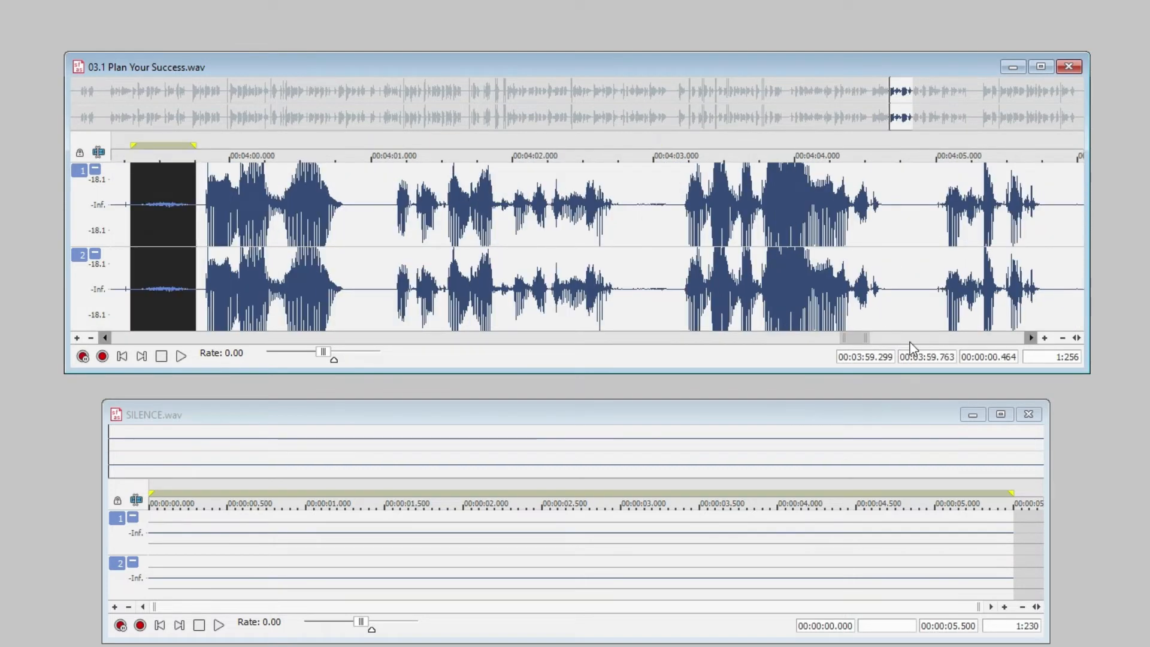
left_click(911, 340)
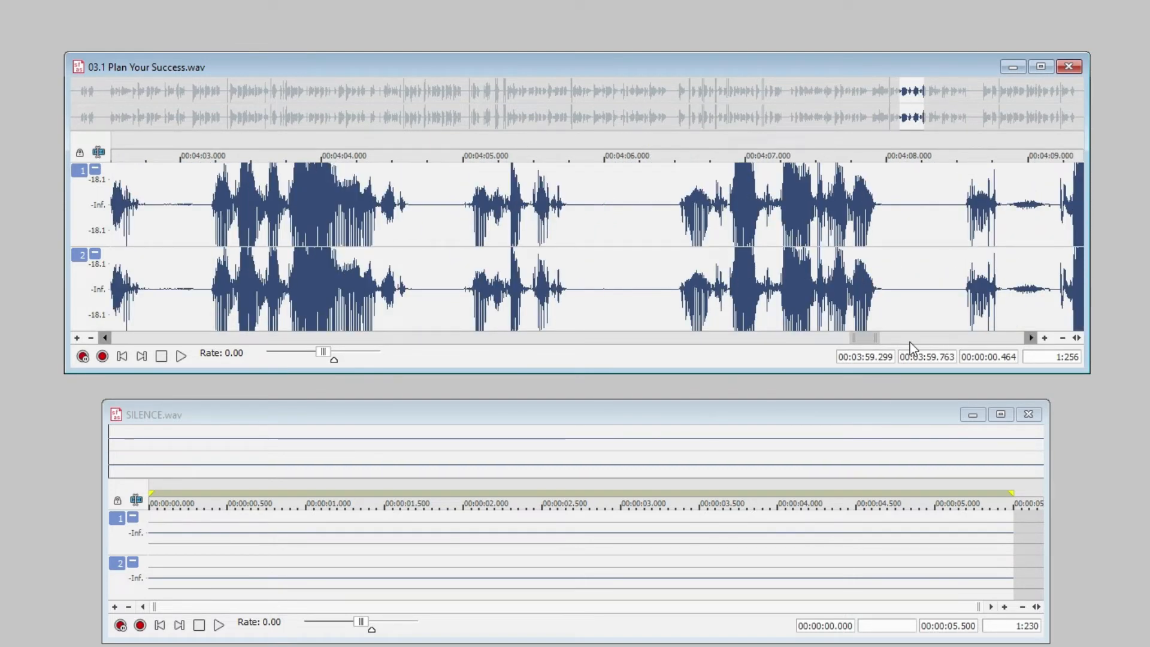
left_click(1046, 338)
left_click(1045, 337)
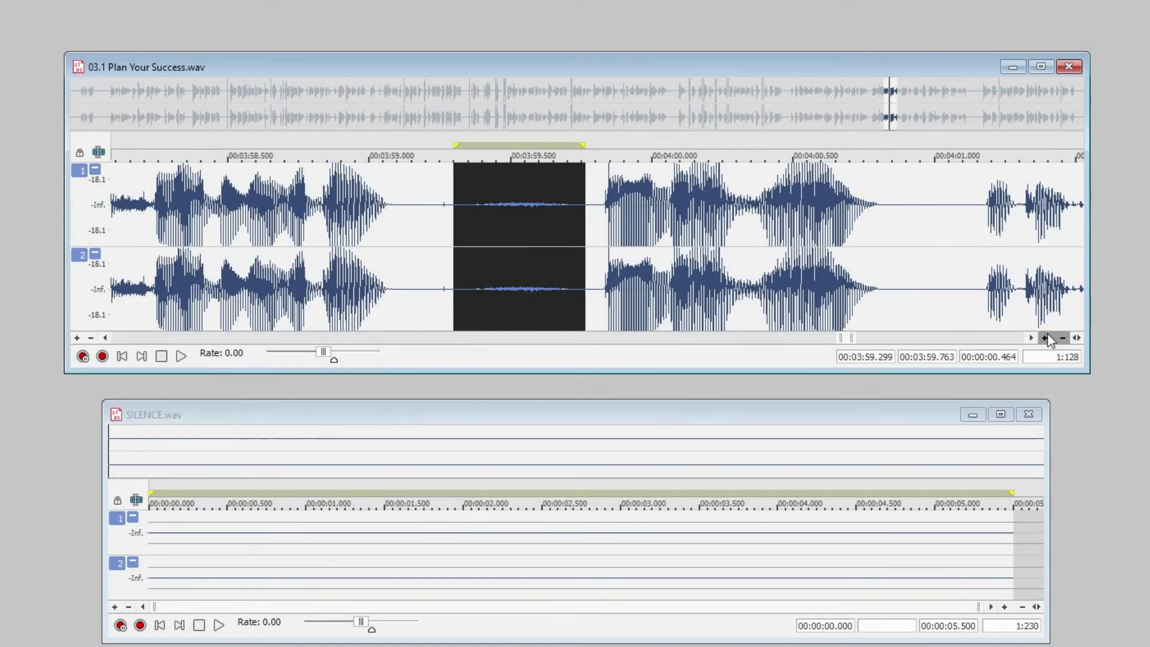
left_click(1045, 337)
left_click(78, 338)
left_click(79, 338)
left_click(79, 338)
left_click(78, 338)
left_click(79, 338)
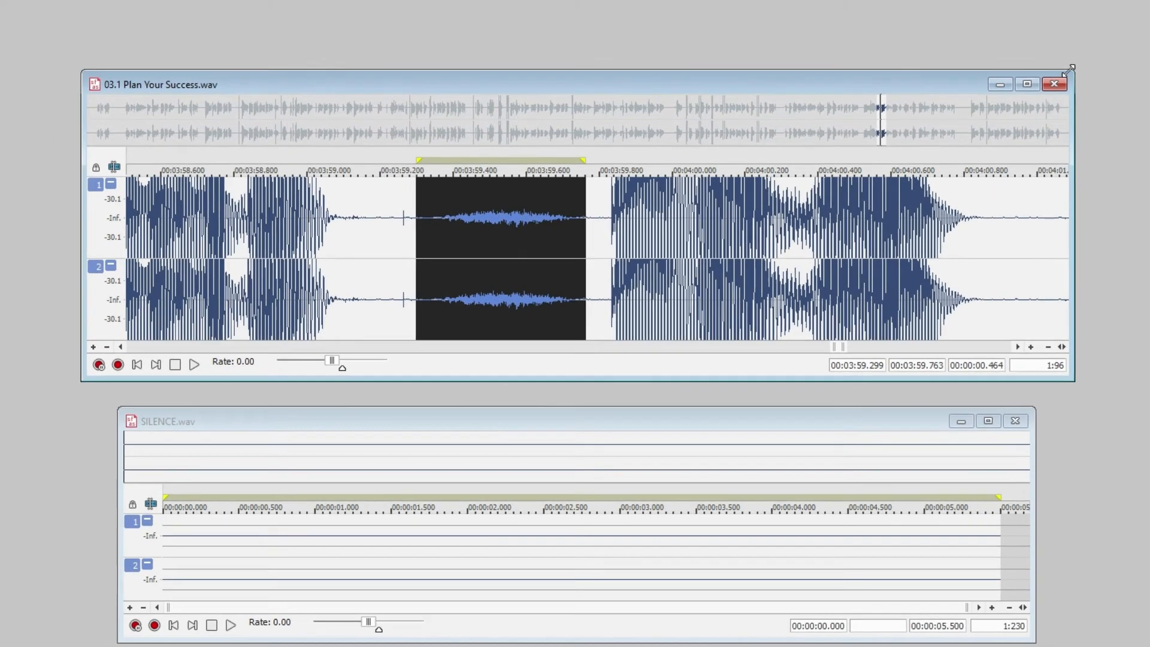
Enlarge and reposition the recording's window, and inspect the highlighted noise at 3:59 with the waveform's height alternately magnified and reduced
left_click_drag(1087, 56, 1149, 10)
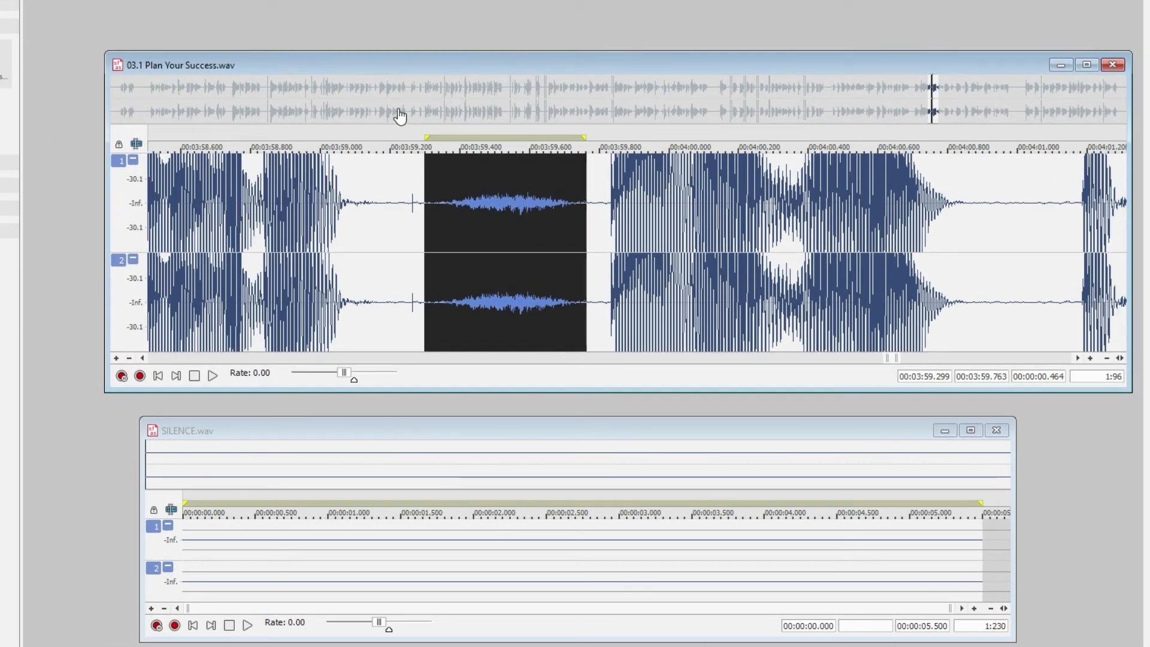
left_click_drag(390, 63, 340, 46)
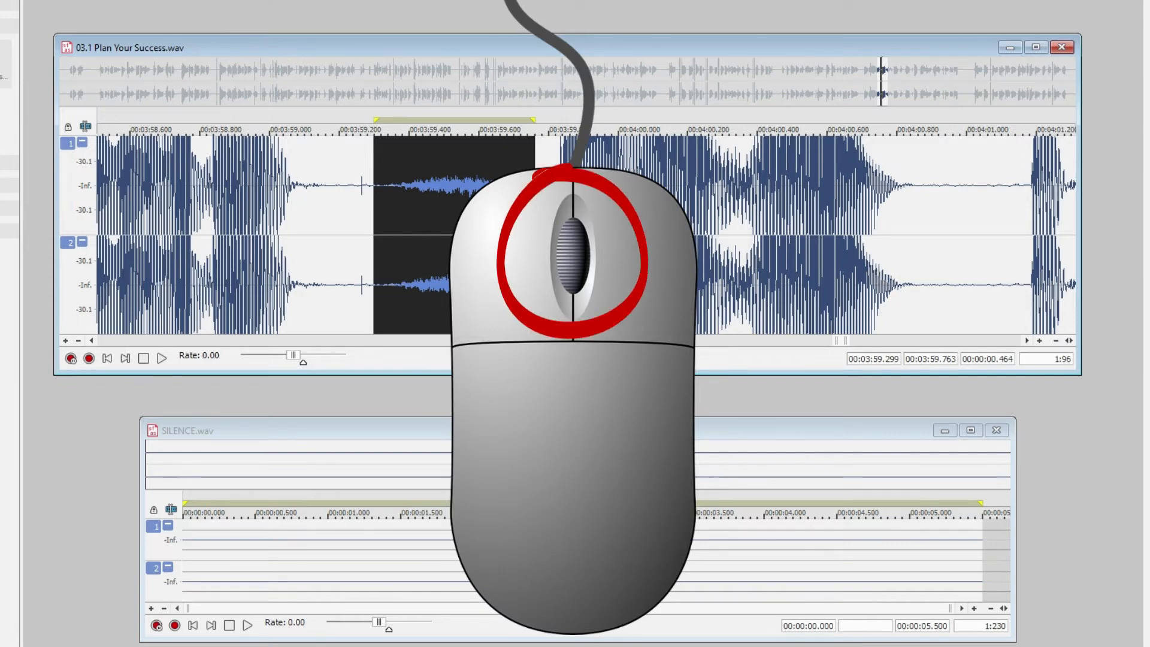
scroll(528, 235, "up", 5, "ctrl")
scroll(528, 235, "down", 4, "ctrl")
scroll(529, 236, "up", 4, "ctrl")
scroll(529, 235, "down", 3, "ctrl")
scroll(529, 236, "up", 3, "ctrl")
scroll(529, 235, "down", 3, "ctrl")
scroll(528, 235, "up", 5, "ctrl")
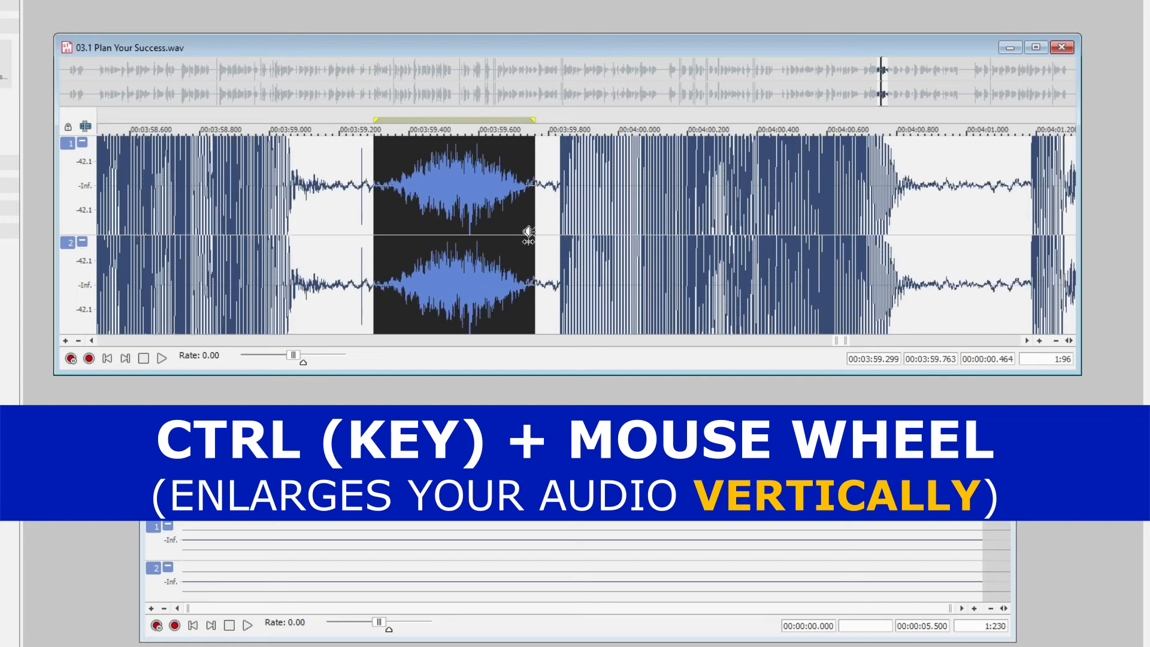
Adjust the waveform's height around the highlighted noise, and examine the neighbouring pauses from about 3:54 to 4:06 at a time scale of 1:512
left_click(63, 341)
left_click(64, 341)
left_click(63, 342)
left_click(76, 341)
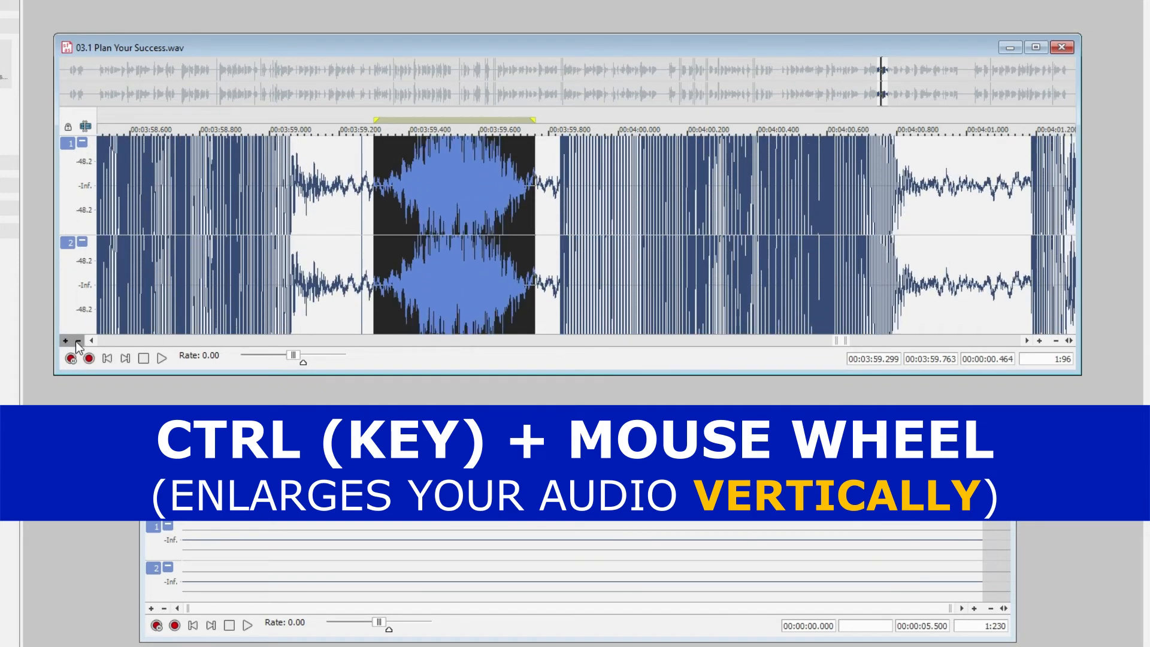
left_click(76, 341)
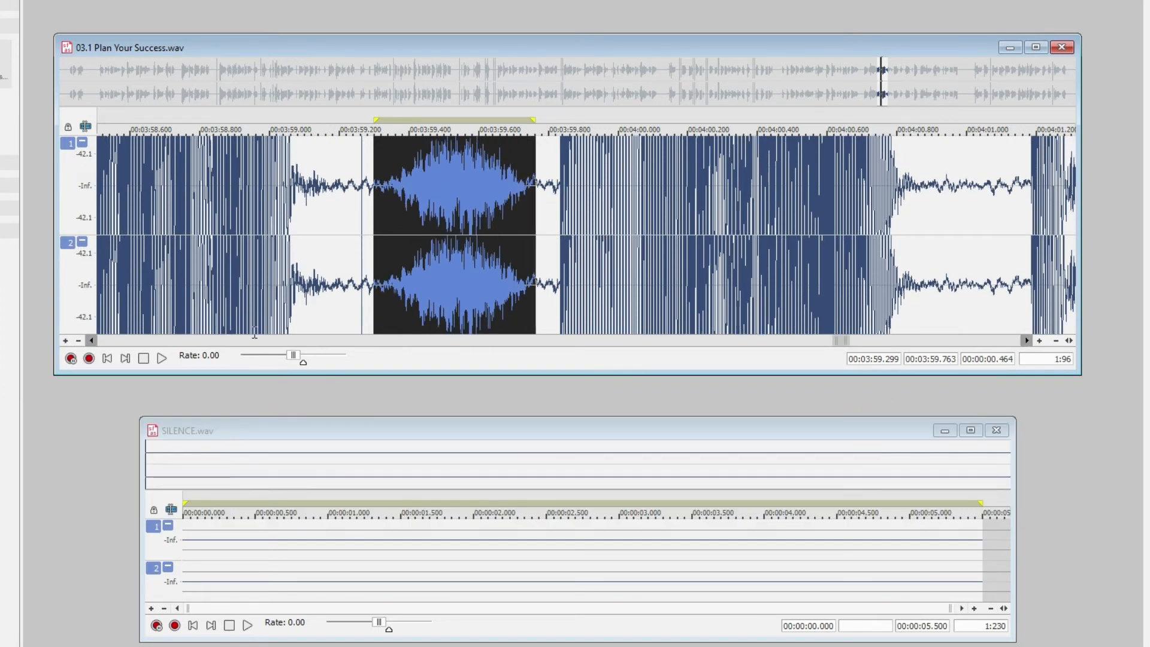
left_click(1058, 340)
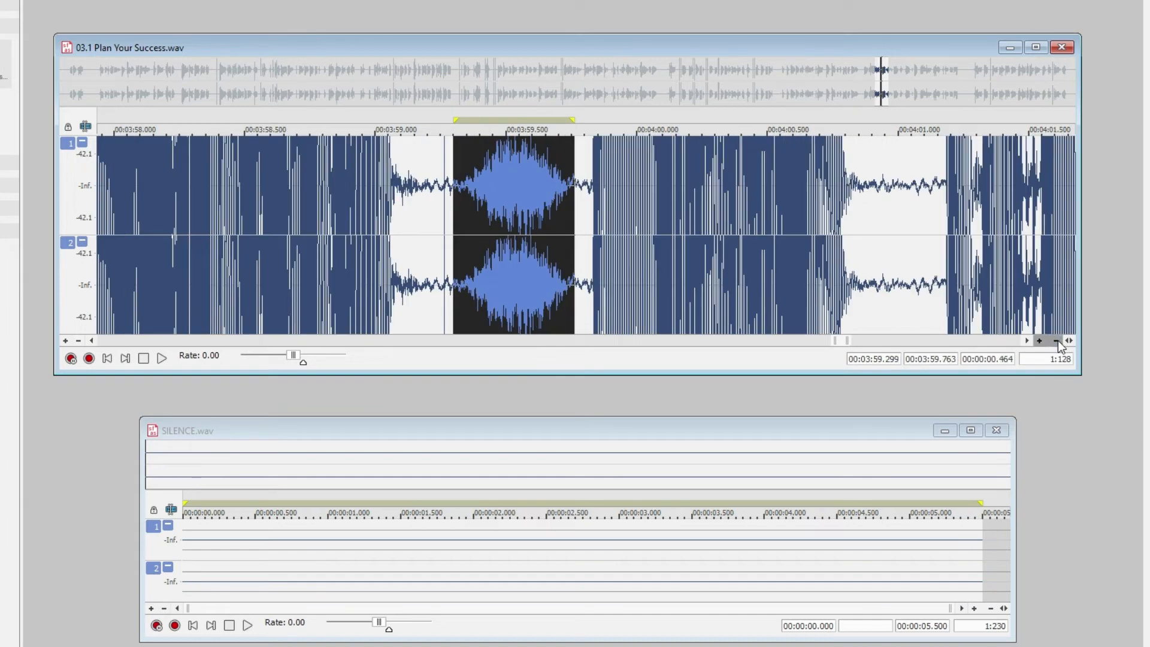
left_click(1057, 341)
left_click(1057, 340)
left_click(1058, 341)
left_click(1058, 340)
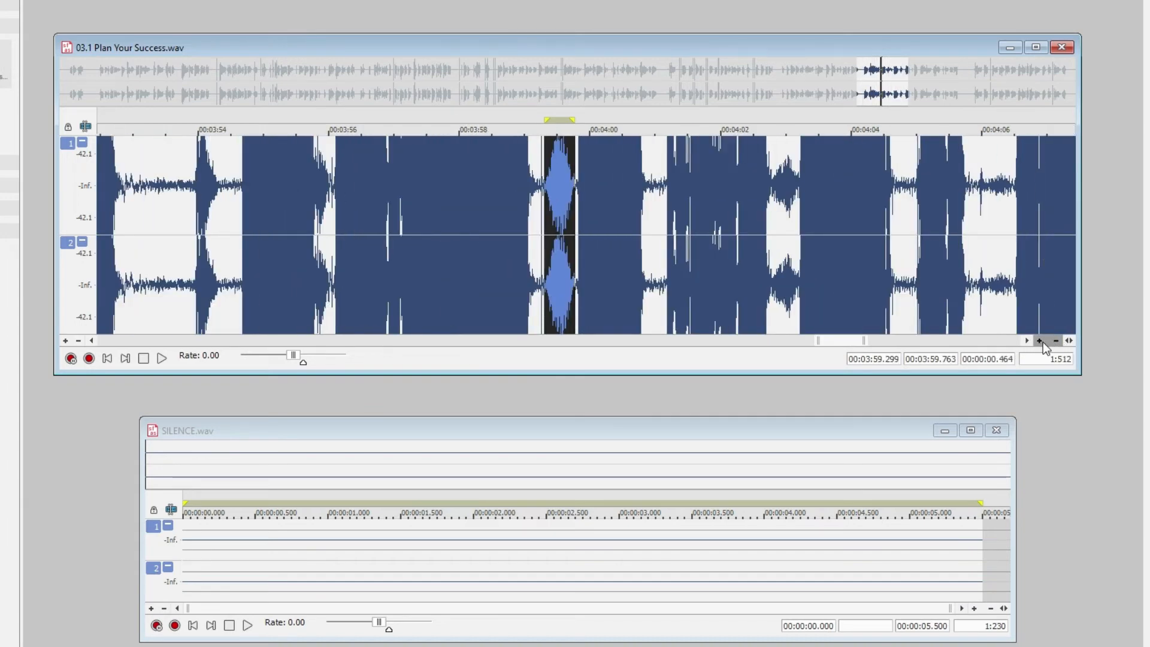
Examine the highlighted noise at 3:59 and the gaps on either side close up, varying the waveform's height
left_click(1039, 340)
left_click(1040, 341)
left_click(1040, 341)
left_click(1040, 341)
left_click(1040, 341)
left_click(1040, 341)
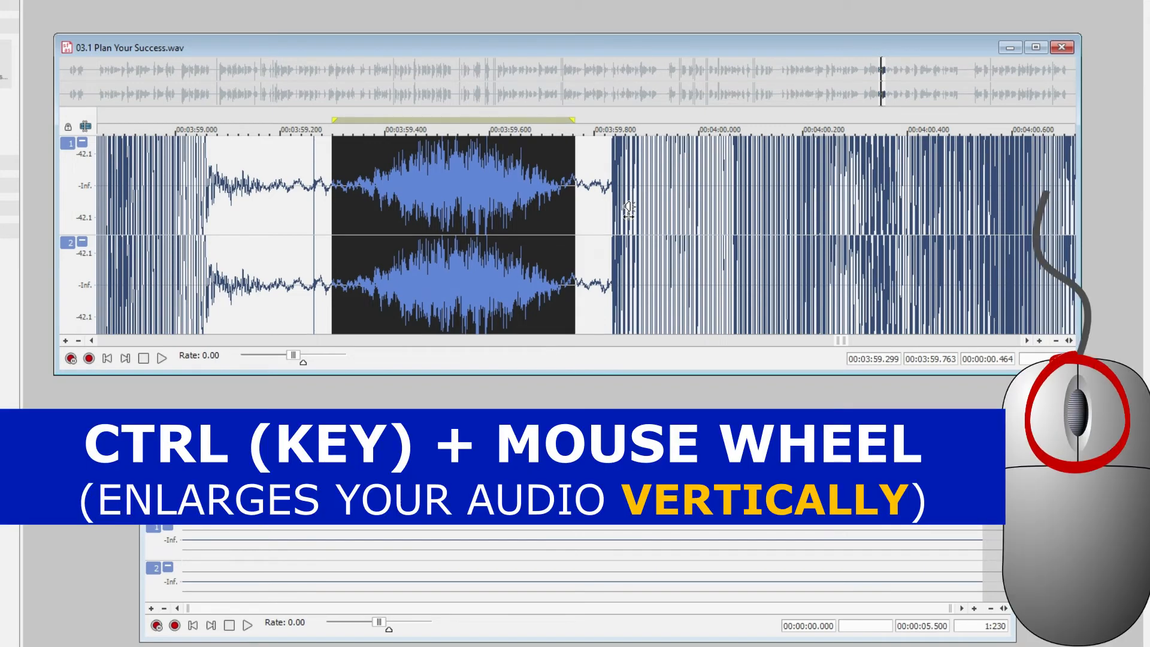
scroll(629, 208, "down", 1)
scroll(628, 210, "down", 5)
scroll(628, 210, "up", 5)
scroll(628, 211, "down", 4)
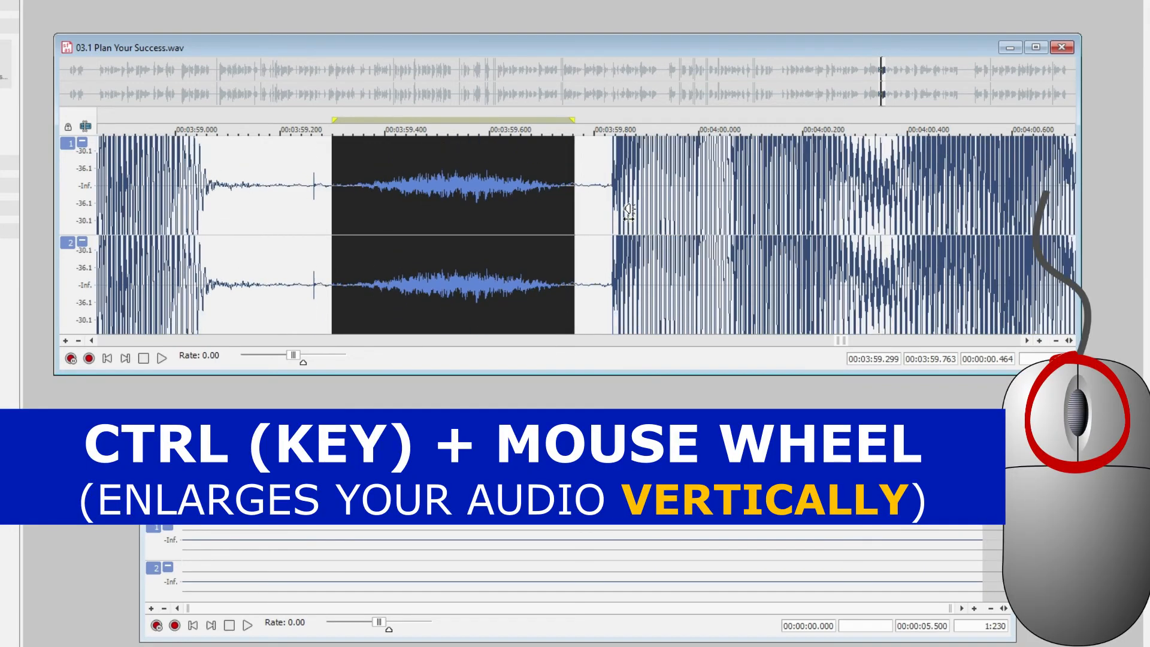
scroll(628, 212, "up", 4)
scroll(629, 209, "up", 1)
scroll(628, 211, "down", 2)
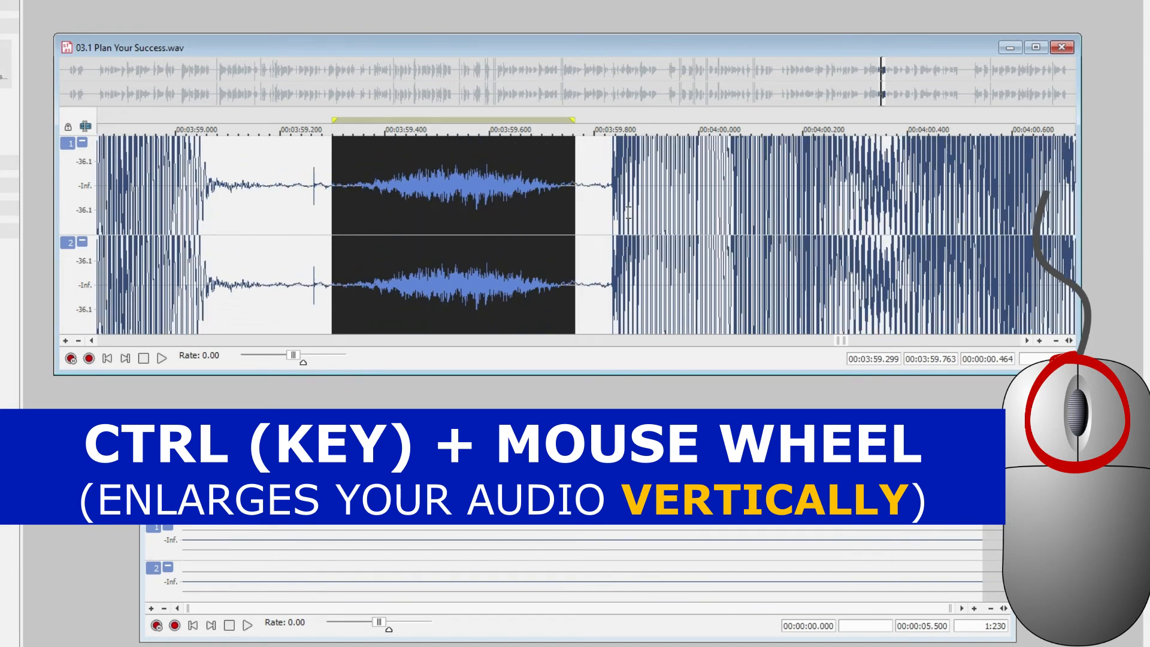
View the waveform of the whole recording at once, first with its height magnified and then reduced
scroll(629, 211, "down", 6)
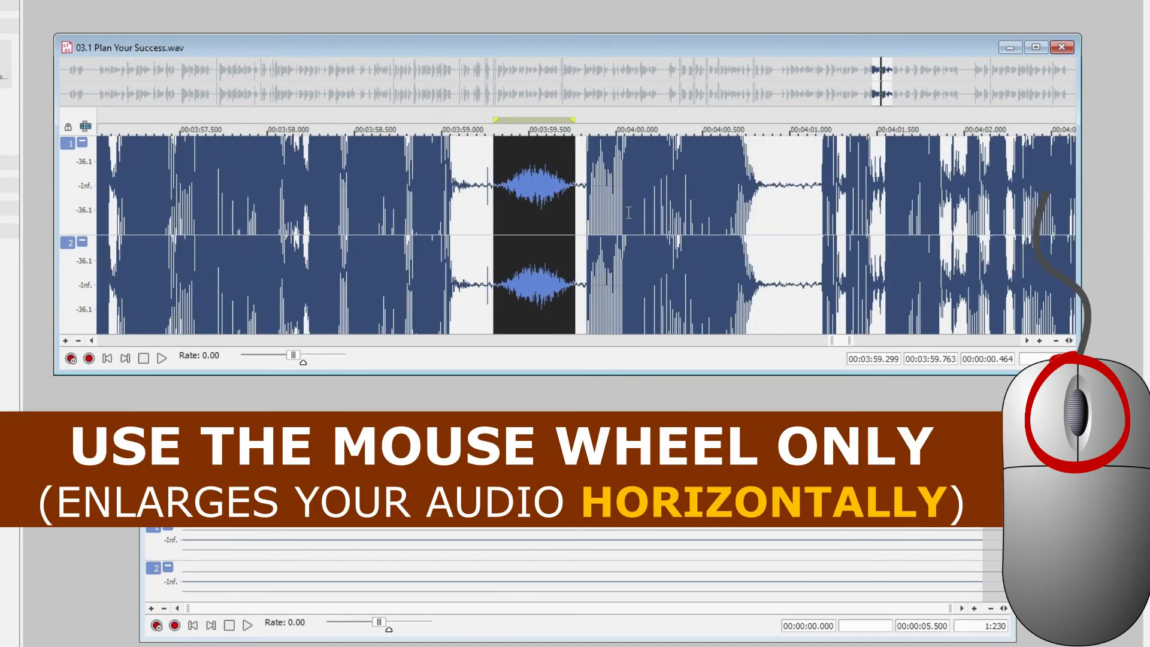
scroll(628, 212, "down", 6)
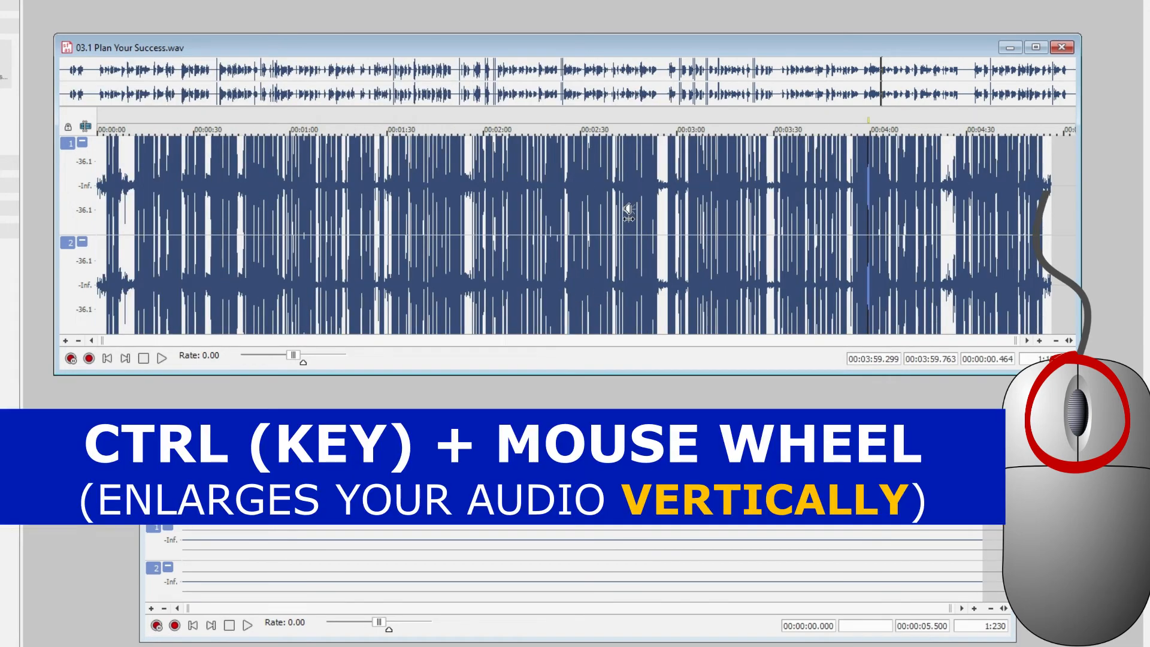
scroll(628, 211, "down", 5, "ctrl")
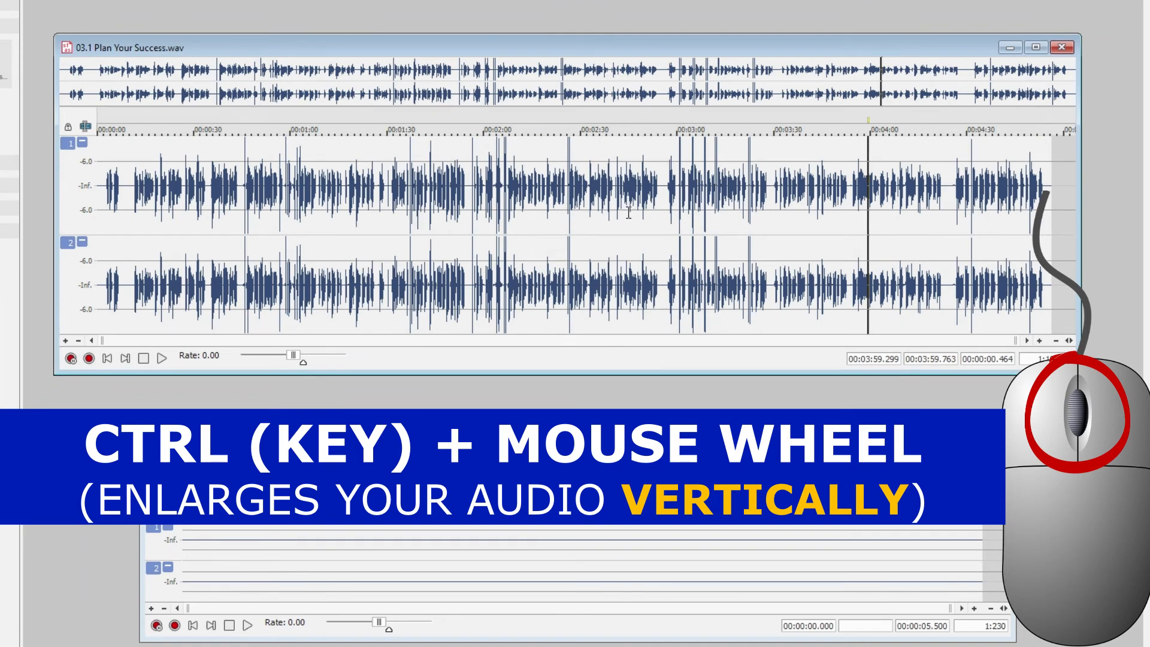
scroll(634, 232, "up", 10)
scroll(634, 231, "down", 12)
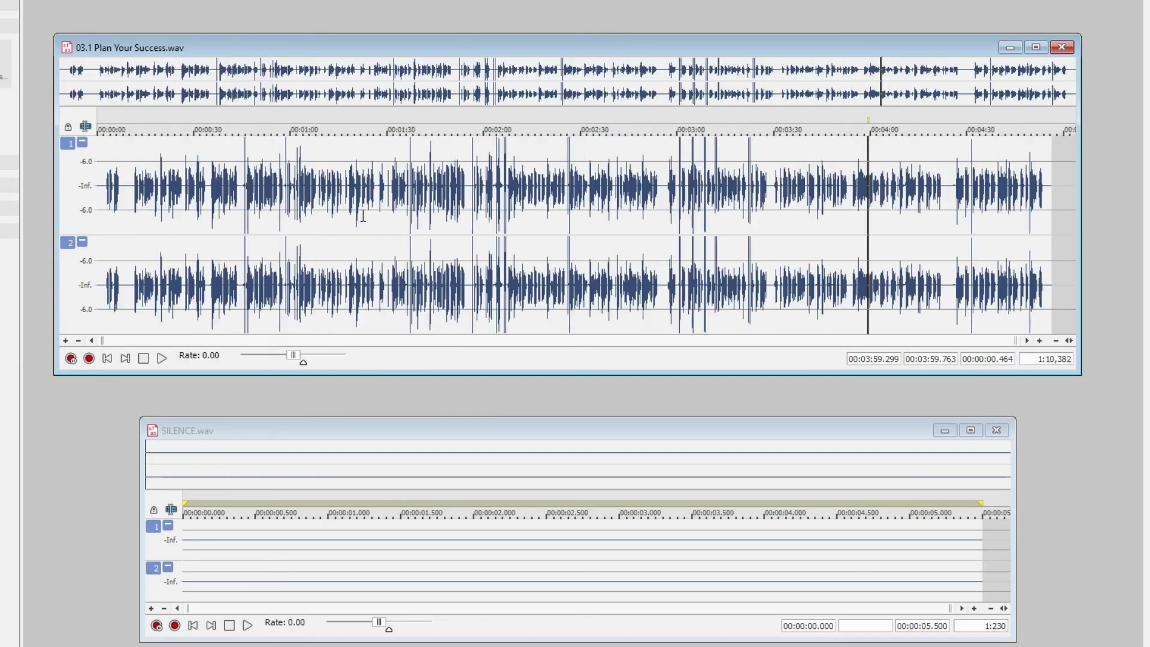
Highlight the passage from 2:54.149 to 3:36.781 and examine its waveform magnified in time and level
scroll(363, 215, "up", 1)
left_click_drag(387, 218, 618, 239)
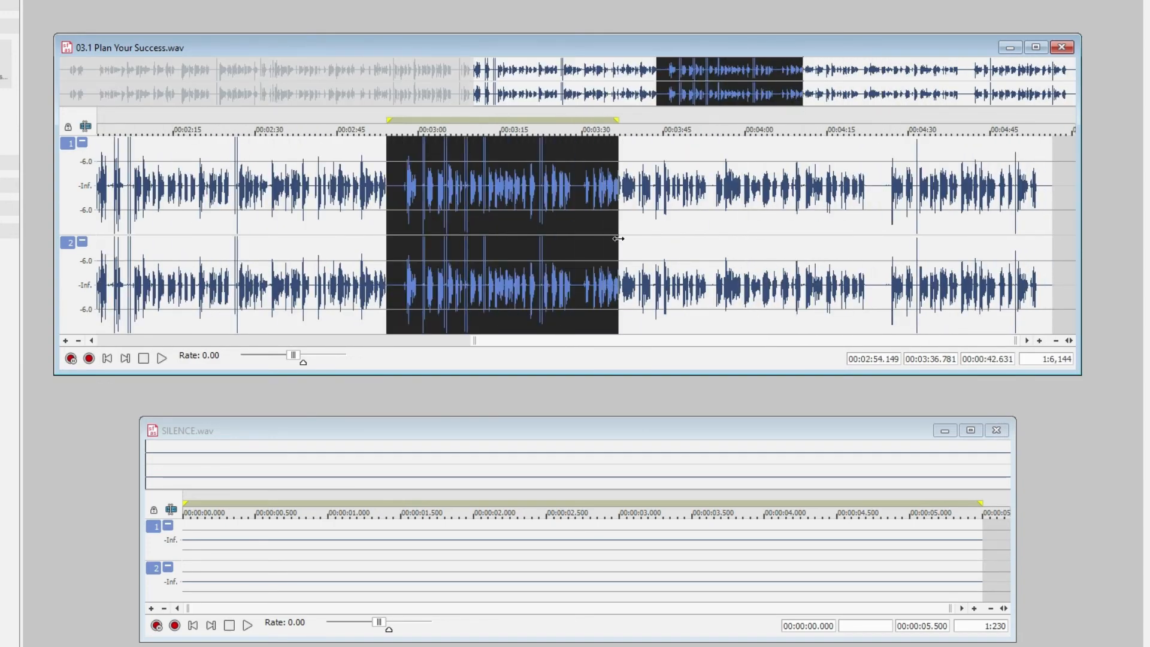
scroll(503, 226, "up", 1)
scroll(371, 243, "up", 1)
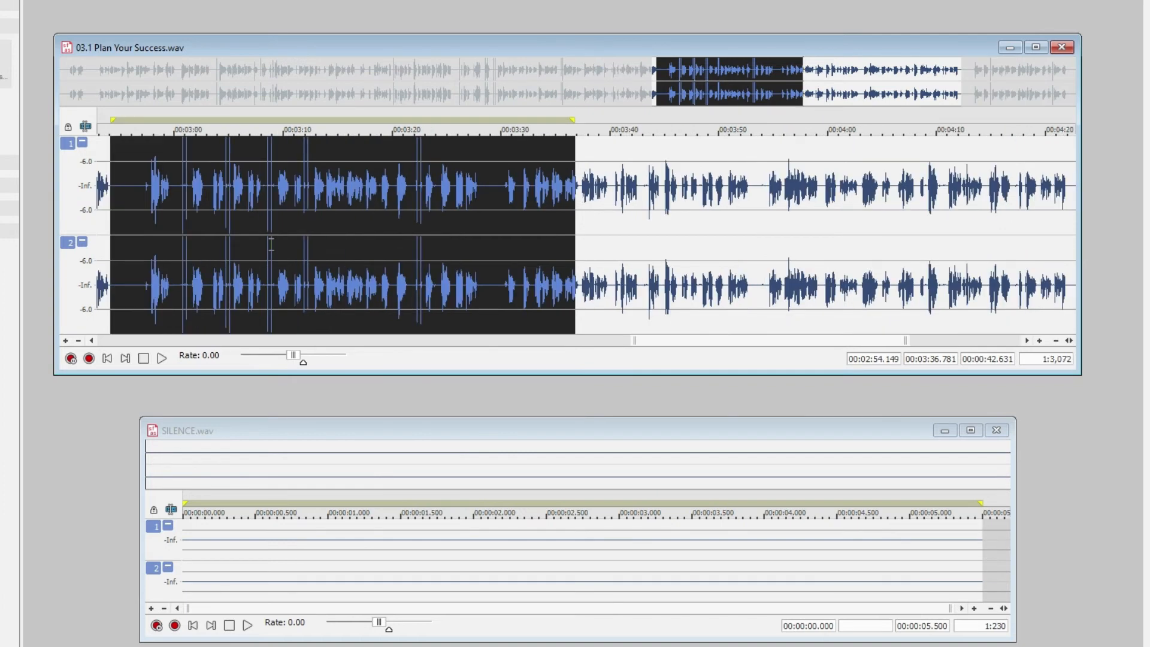
left_click(93, 340)
left_click(93, 340)
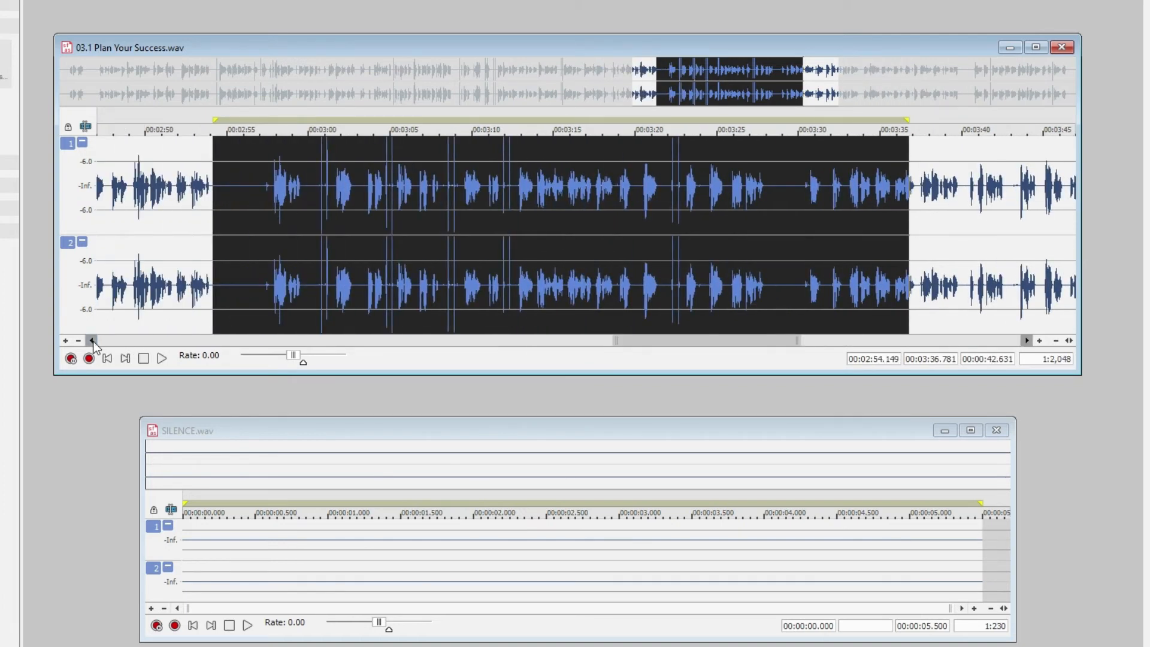
scroll(464, 232, "up", 2)
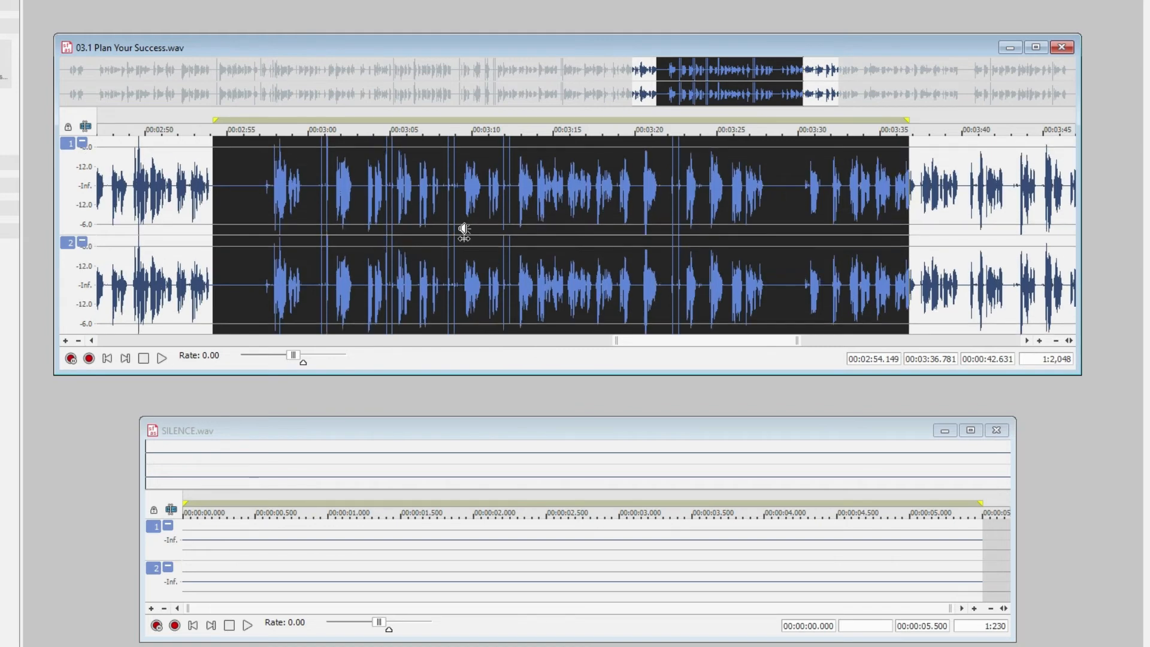
scroll(464, 231, "up", 2)
Place the cursor at 3:22.431, browse the waveform at a time scale of 1:512, and go to the recording's start and end
left_click_drag(760, 341, 716, 346)
left_click(587, 237)
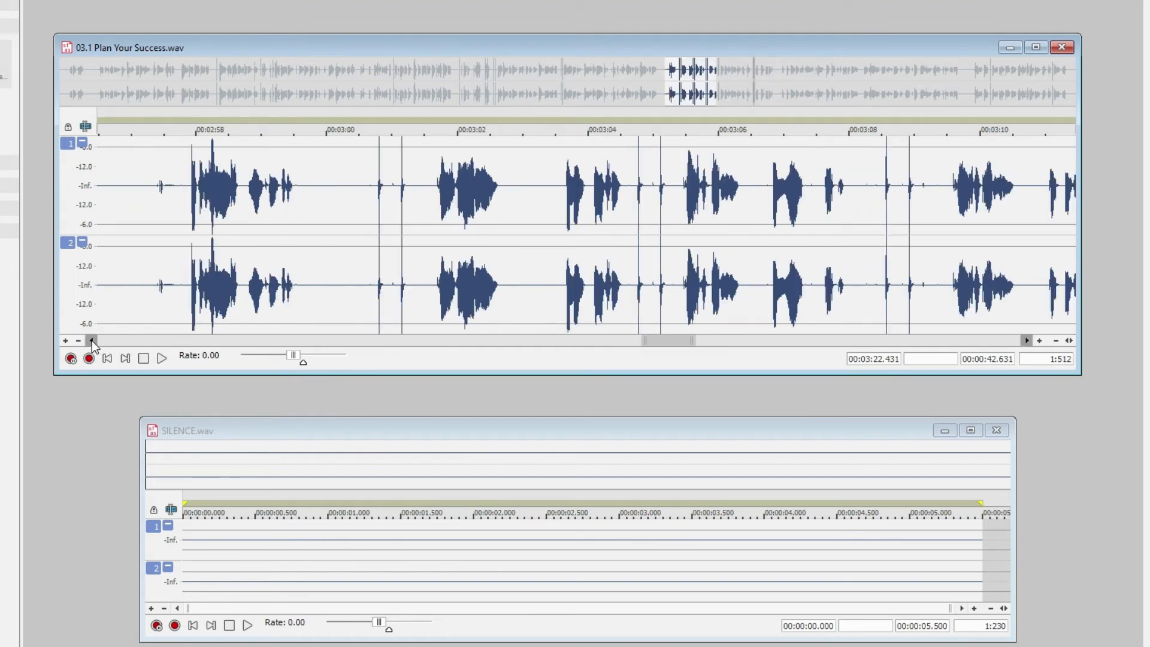
left_click(91, 340)
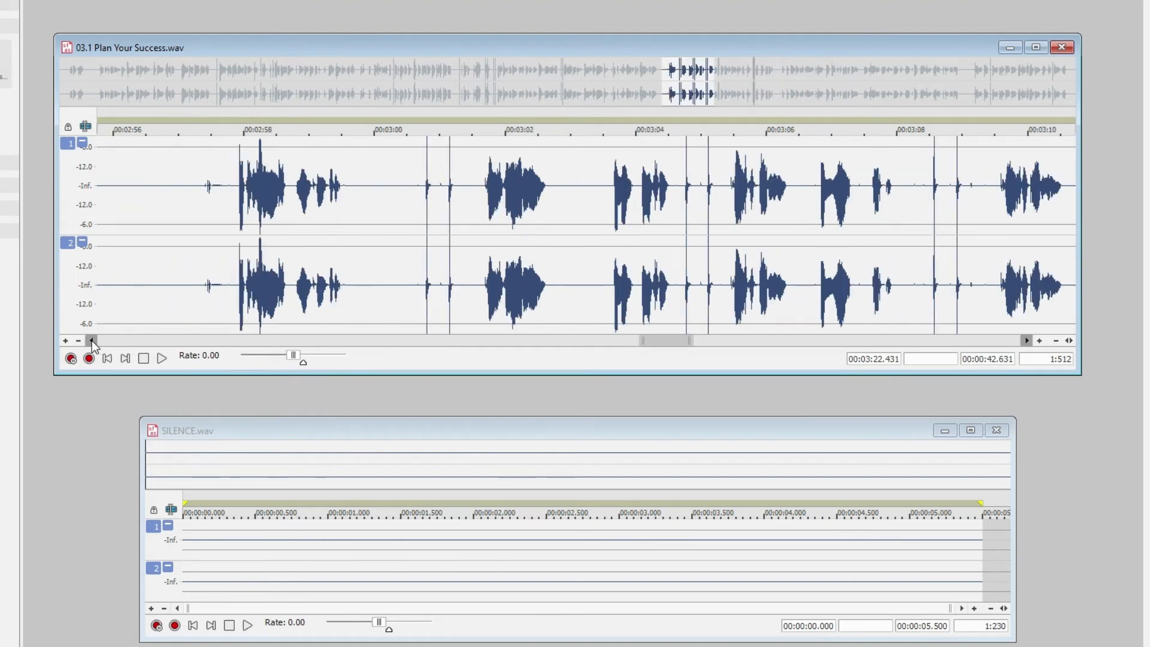
left_click(91, 340)
left_click(1027, 340)
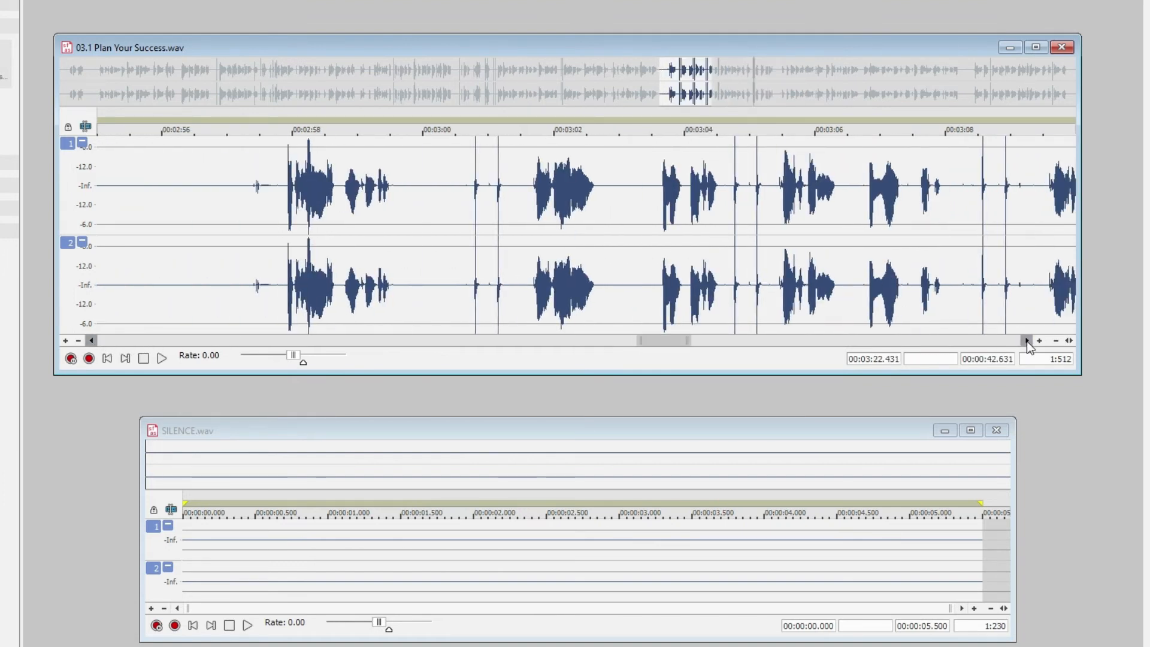
left_click(1027, 341)
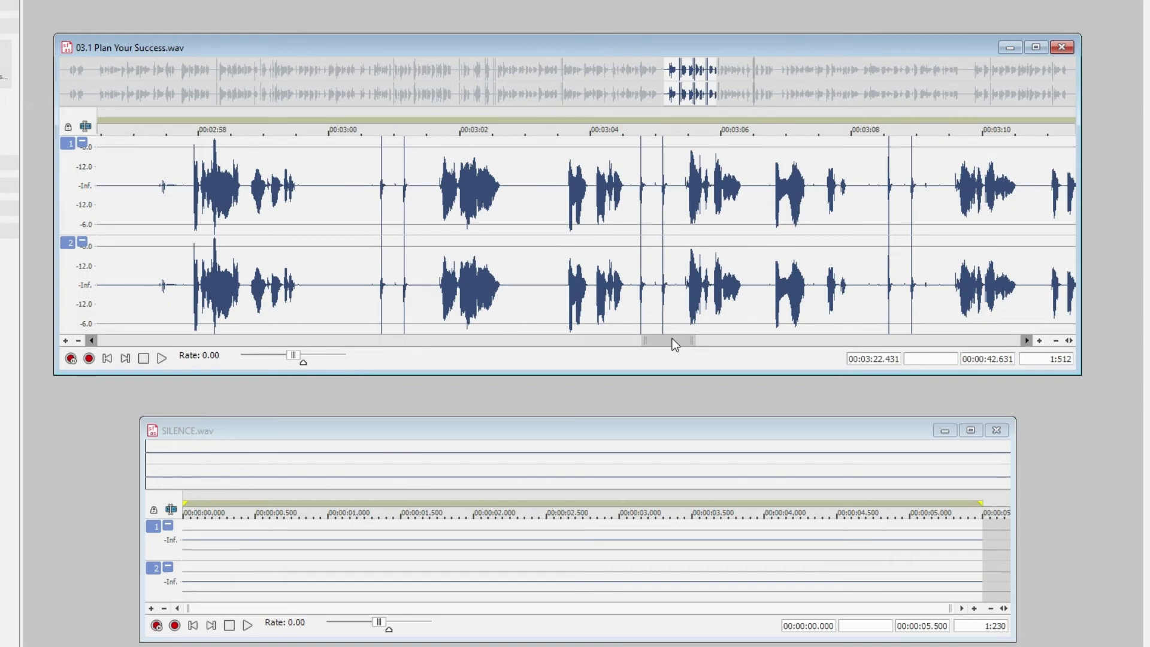
left_click_drag(672, 339, 1001, 336)
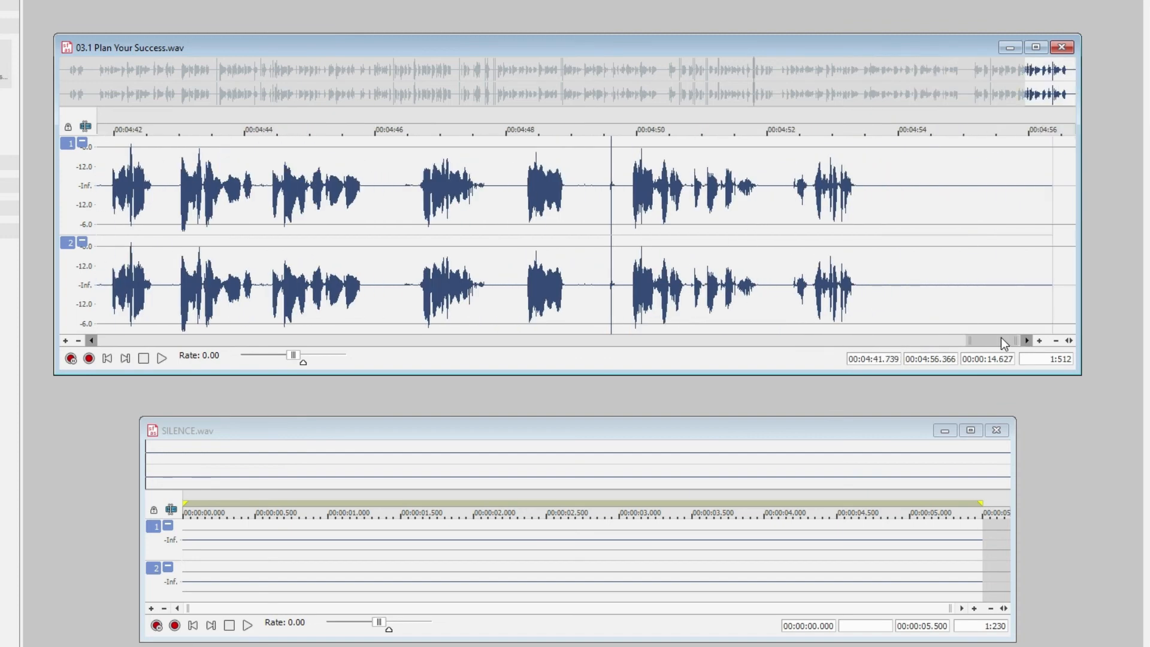
left_click(110, 358)
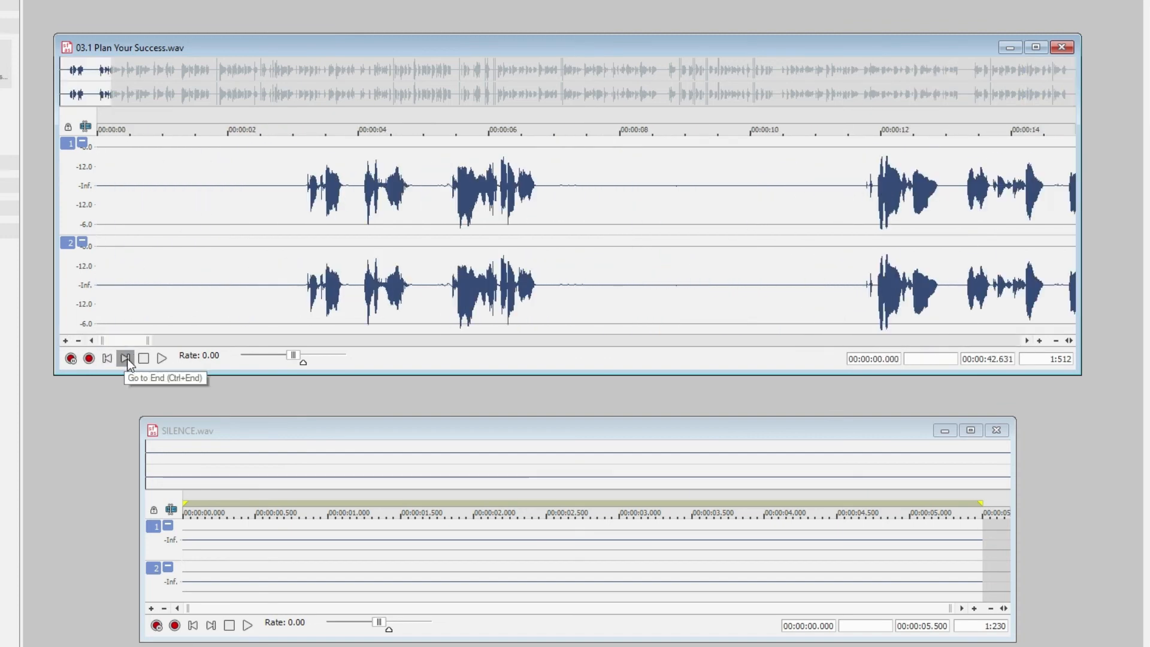
left_click(127, 358)
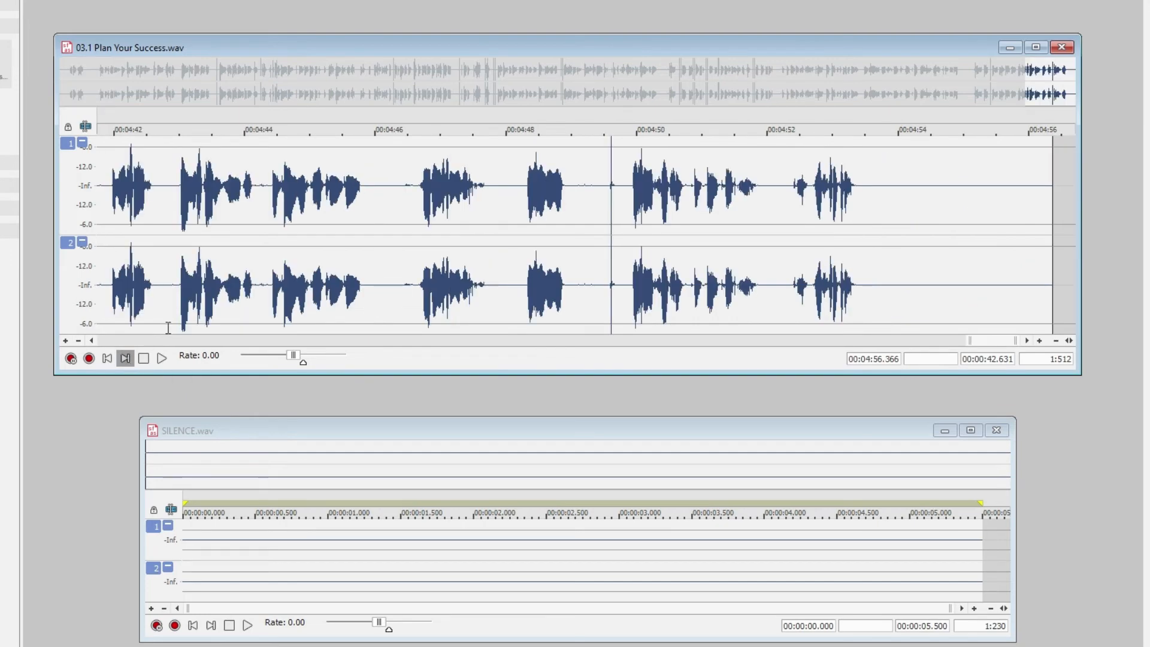
Magnify the waveform's height for the whole recording, and examine the pauses near its end from about 4:46 to 4:53
scroll(490, 225, "down", 4)
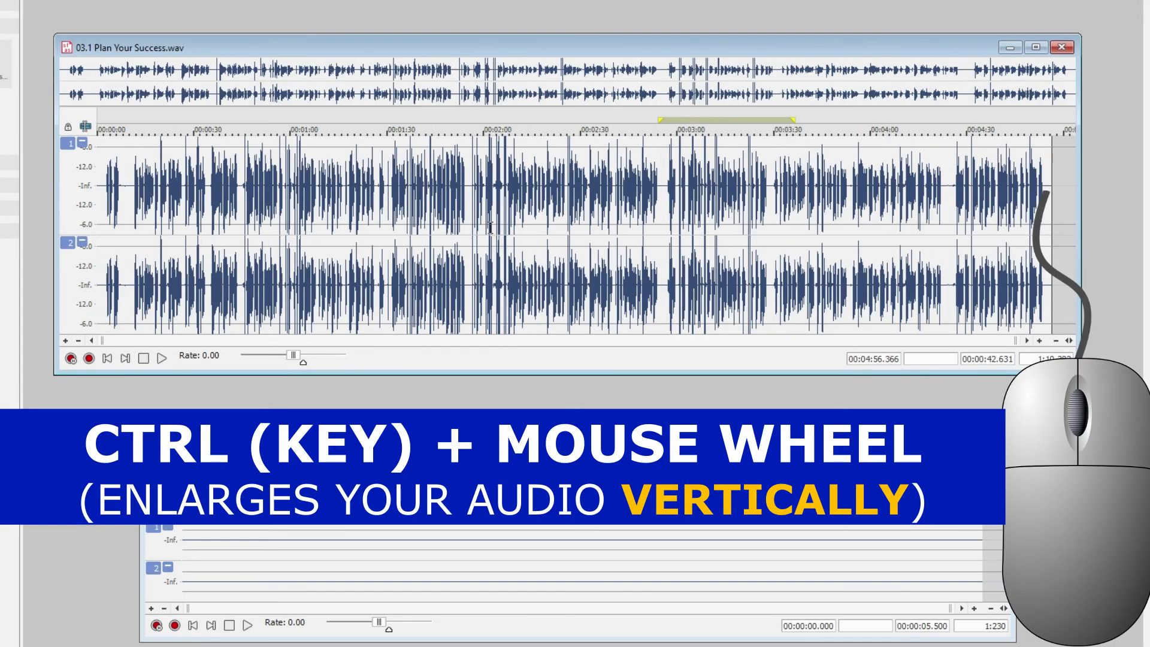
scroll(491, 227, "down", 2, "ctrl")
scroll(491, 226, "up", 4, "ctrl")
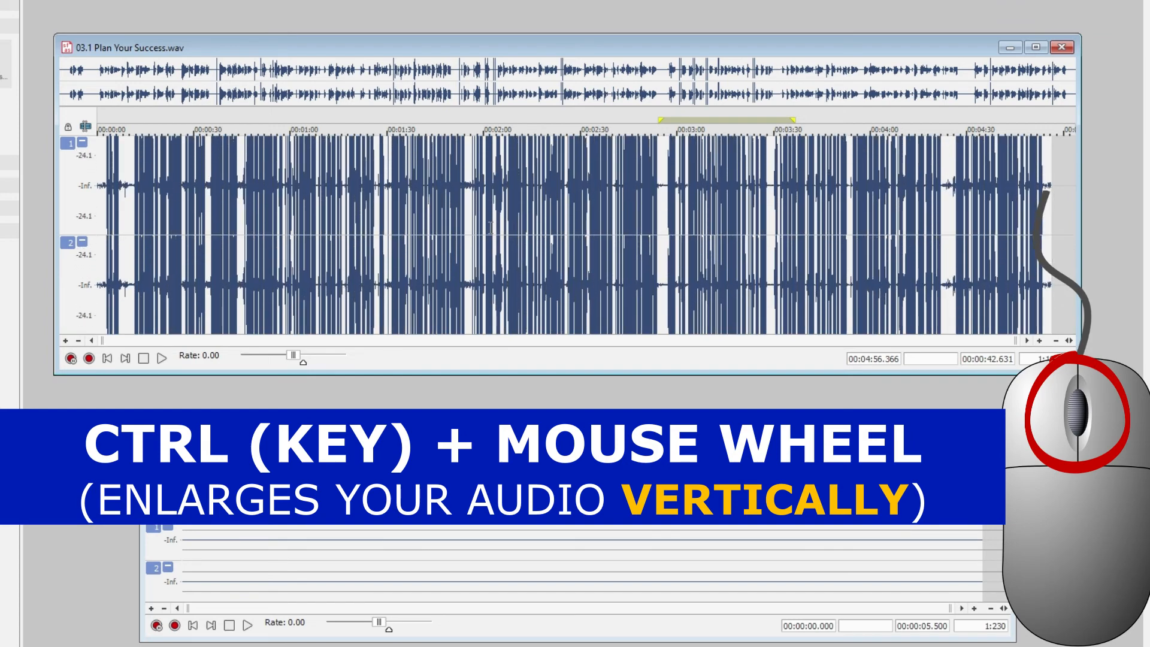
scroll(491, 227, "up", 6)
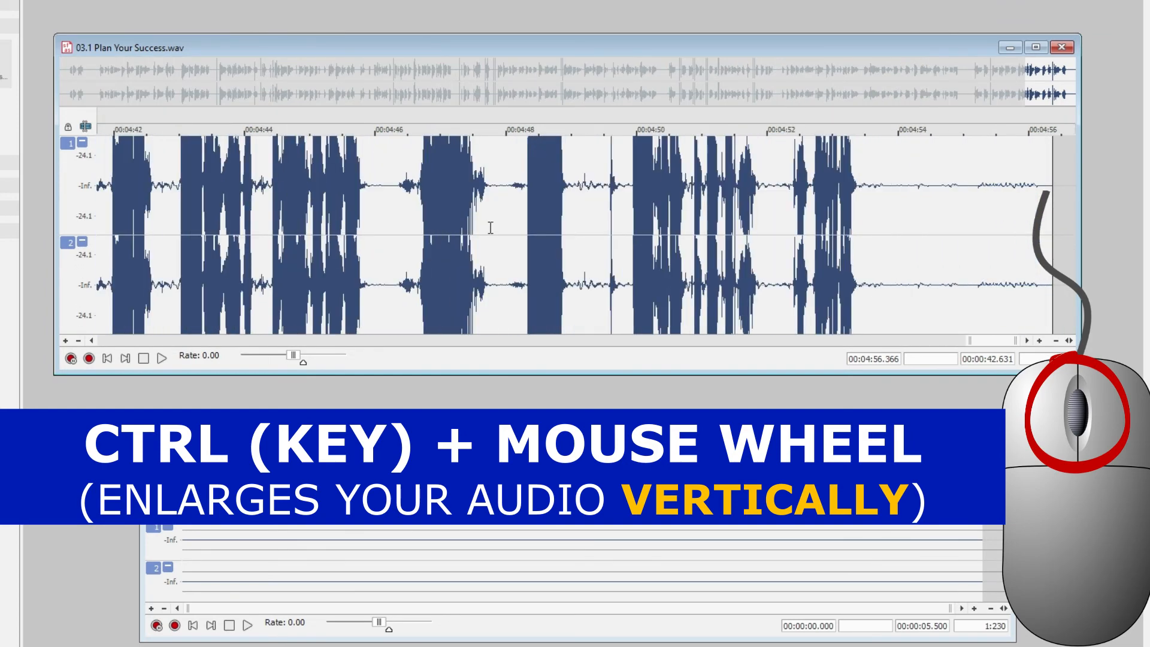
scroll(490, 228, "up", 2)
scroll(491, 227, "up", 1)
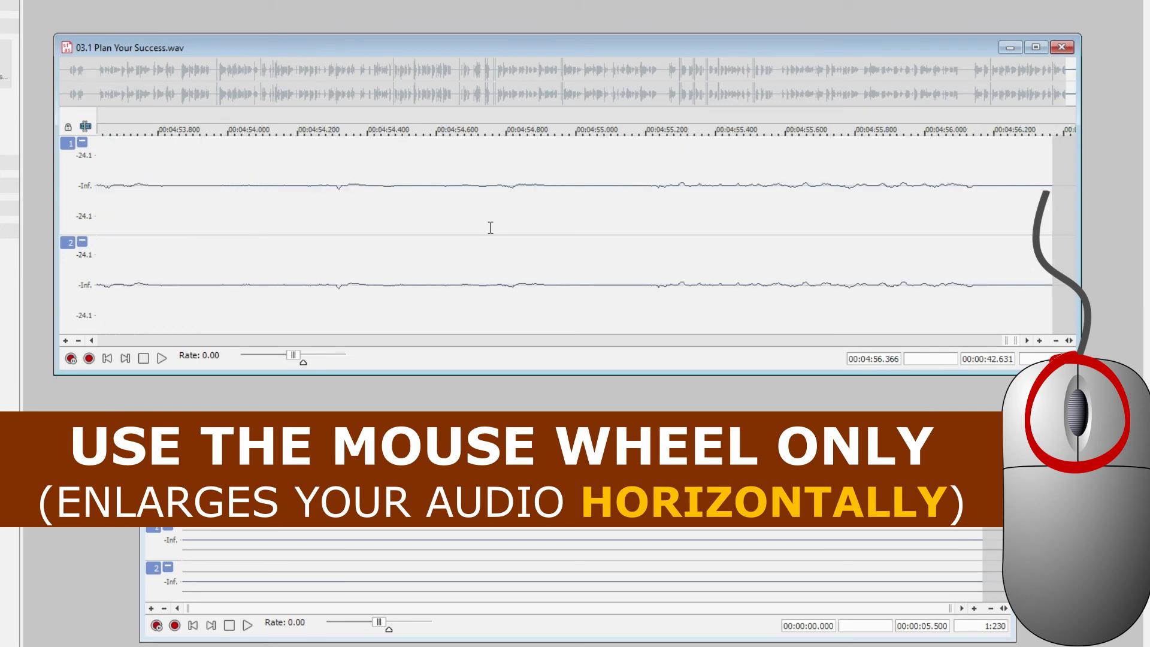
scroll(387, 343, "left", 3)
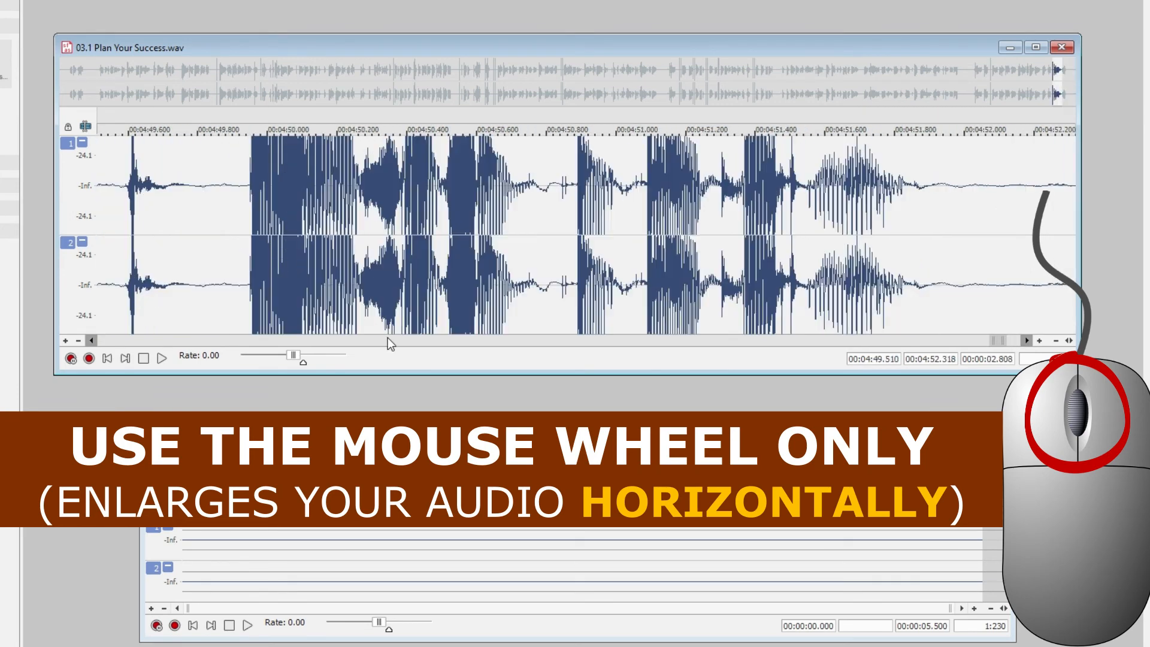
scroll(587, 238, "down", 5, "ctrl")
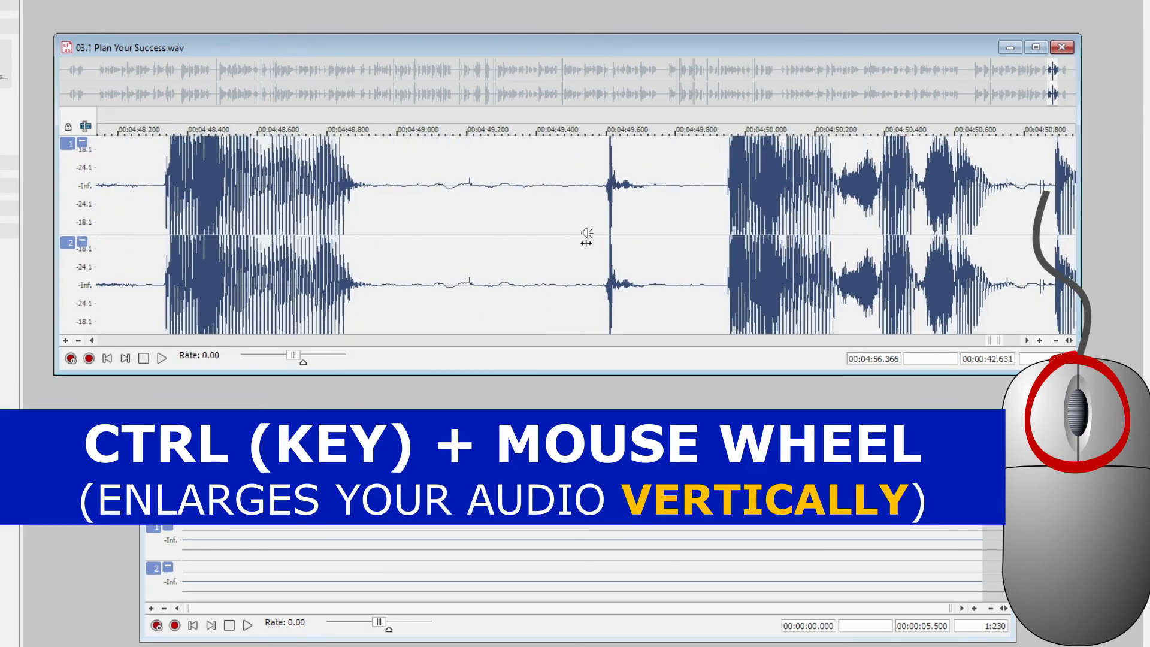
scroll(586, 238, "up", 3, "ctrl")
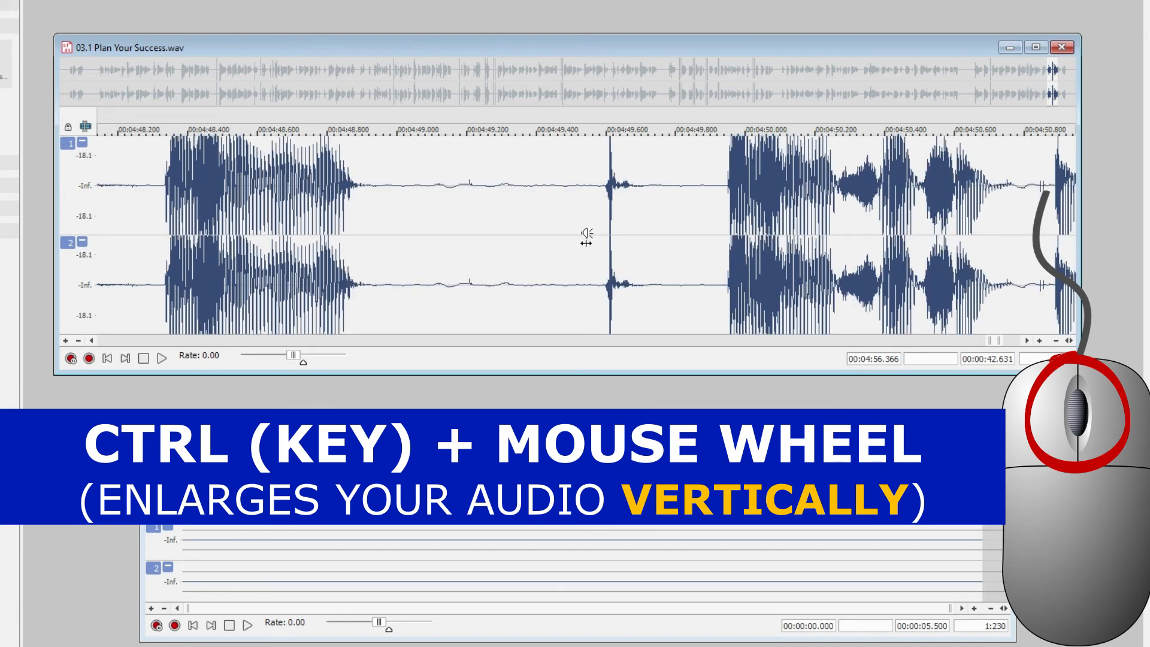
scroll(586, 237, "down", 3)
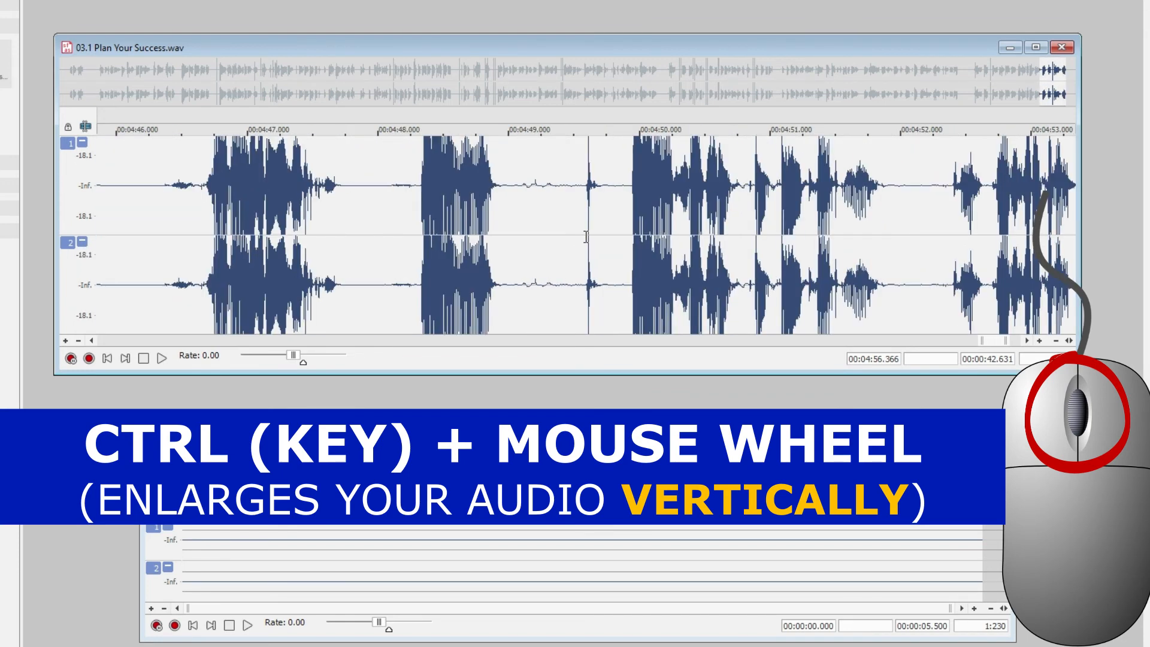
Highlight the pause from 4:47.997 to 4:48.293 and play it to hear any faint noise
left_click(561, 239)
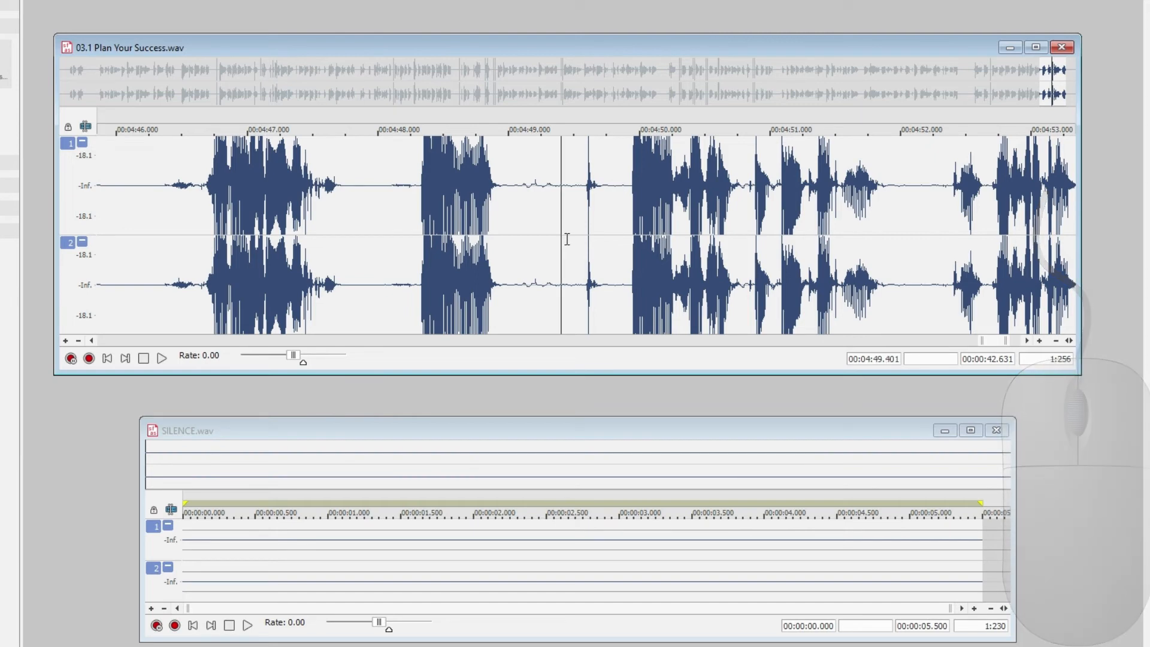
left_click_drag(147, 222, 201, 247)
left_click_drag(378, 228, 416, 239)
key("space")
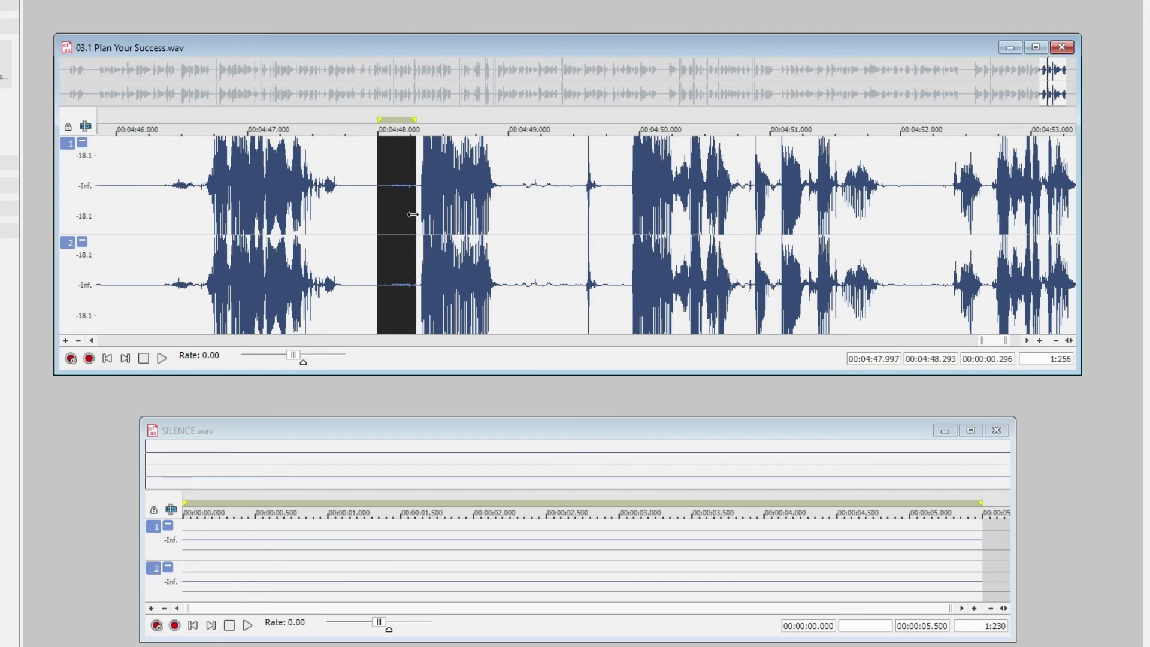
Listen twice to the speech and pauses from about 4:46 onwards, placing the cursor at 4:48.716 in between
left_click(416, 216)
left_click(146, 214)
key("space")
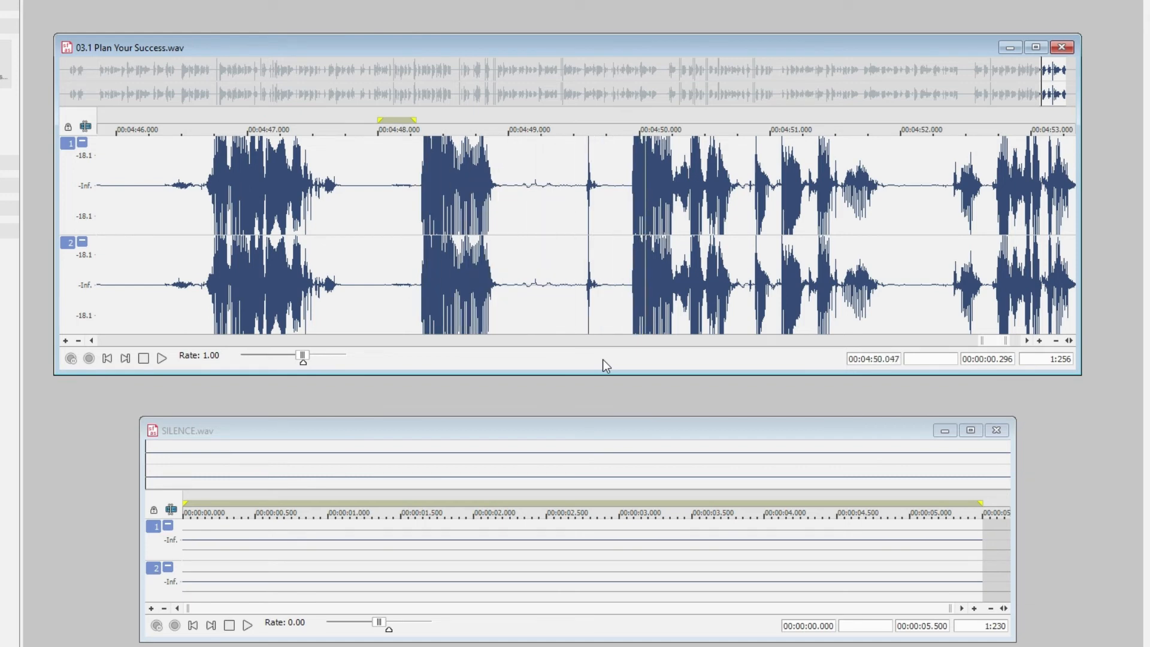
key("space")
left_click(471, 237)
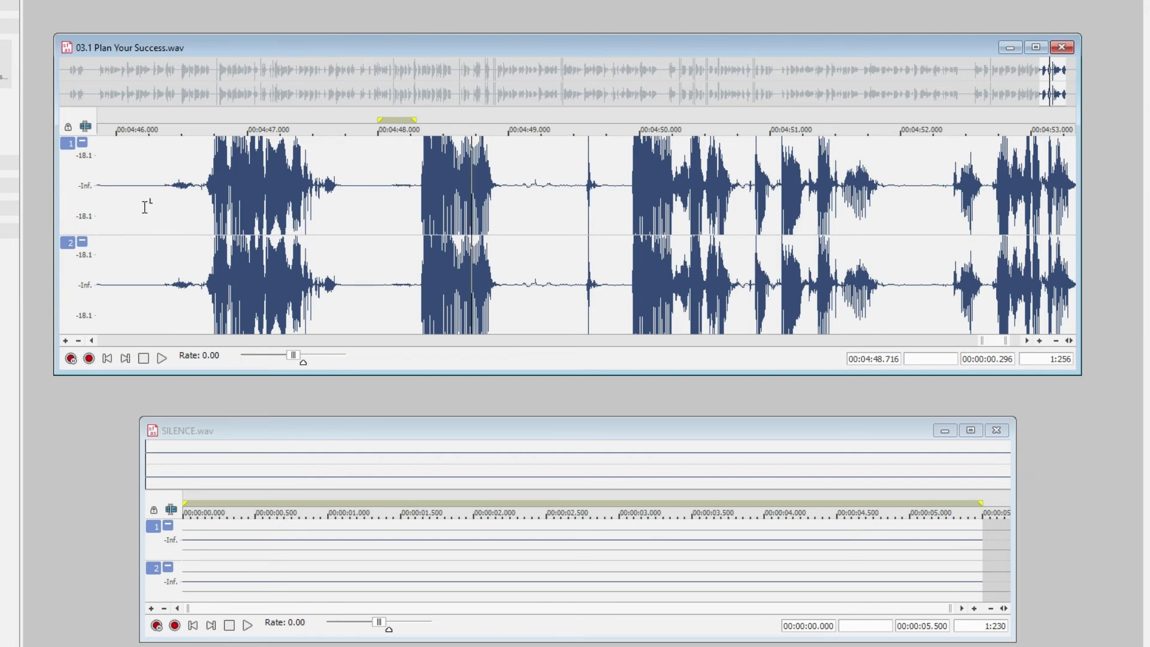
key("space")
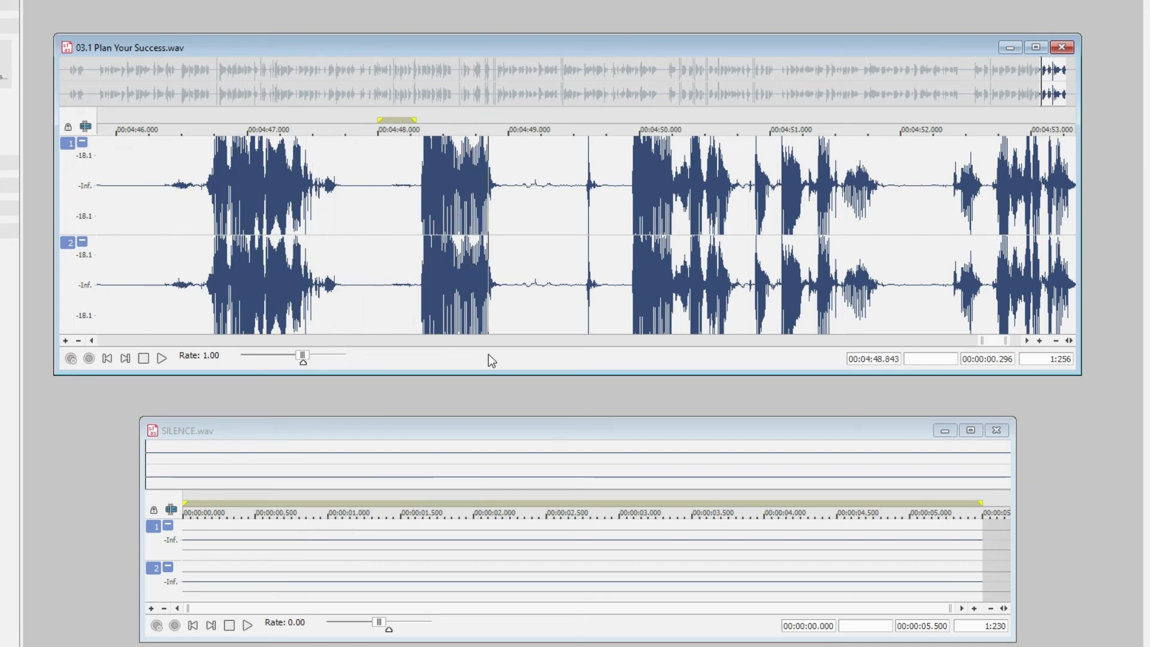
key("space")
Highlight the stretch from 4:47.979 to 4:49.895, play it, and delete it from the recording
left_click(406, 198)
left_click_drag(375, 199, 626, 265)
key("space")
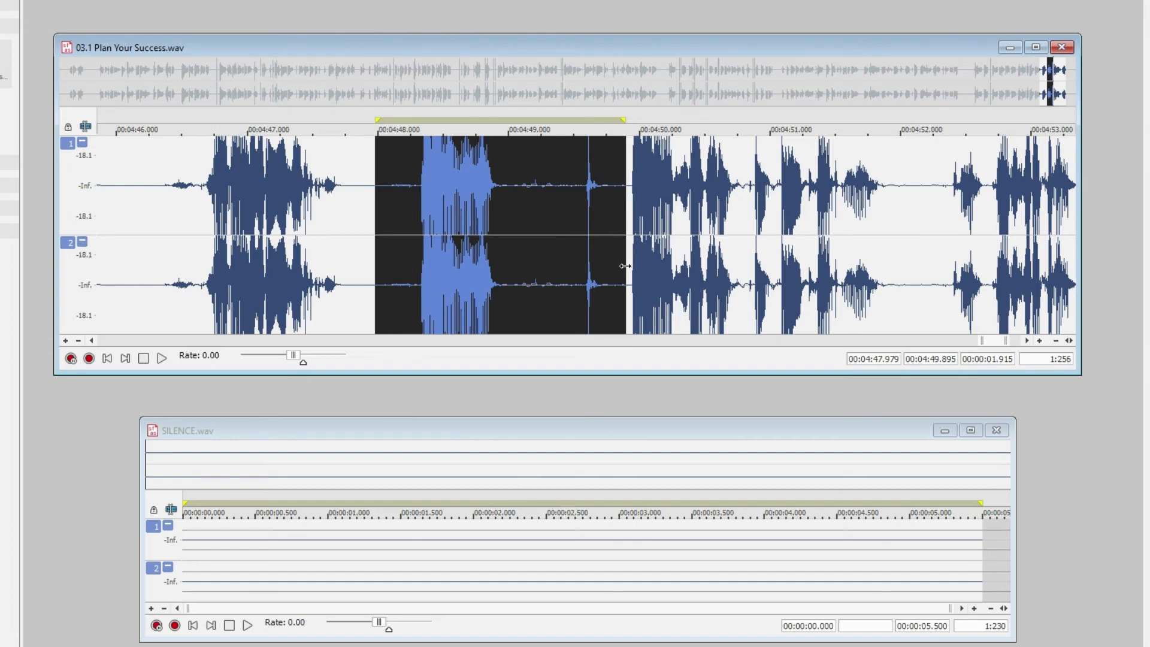
key("Delete")
Play the recording from 4:45.924 across the cut, and view its final part at a time scale of 1:1,536
left_click(106, 194)
key("space")
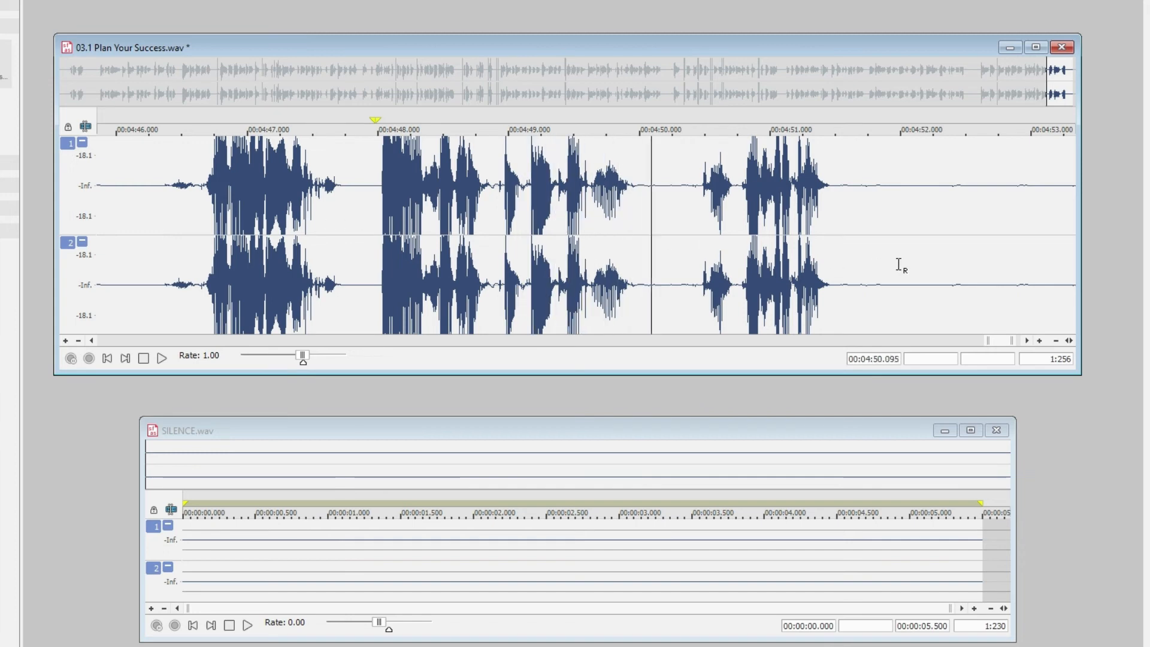
key("space")
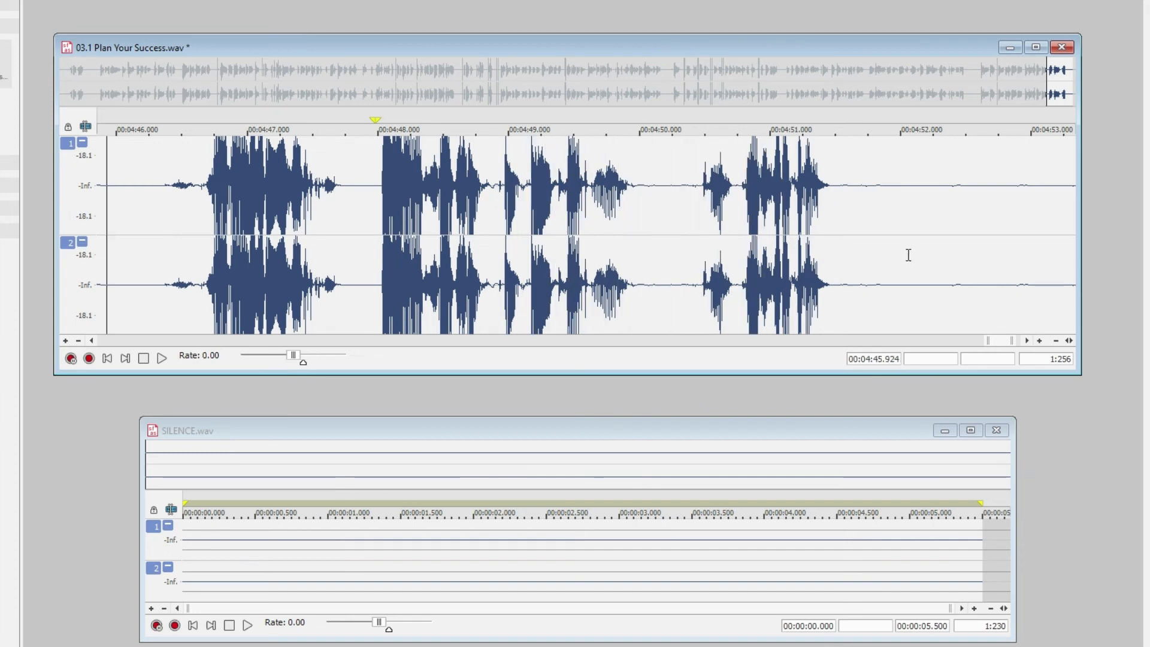
key("Down")
View the whole recording at a time scale of 1:10,314 with the amplitude magnification reduced to its normal level
key("Down")
key("Down")
key("Down")
key("Down")
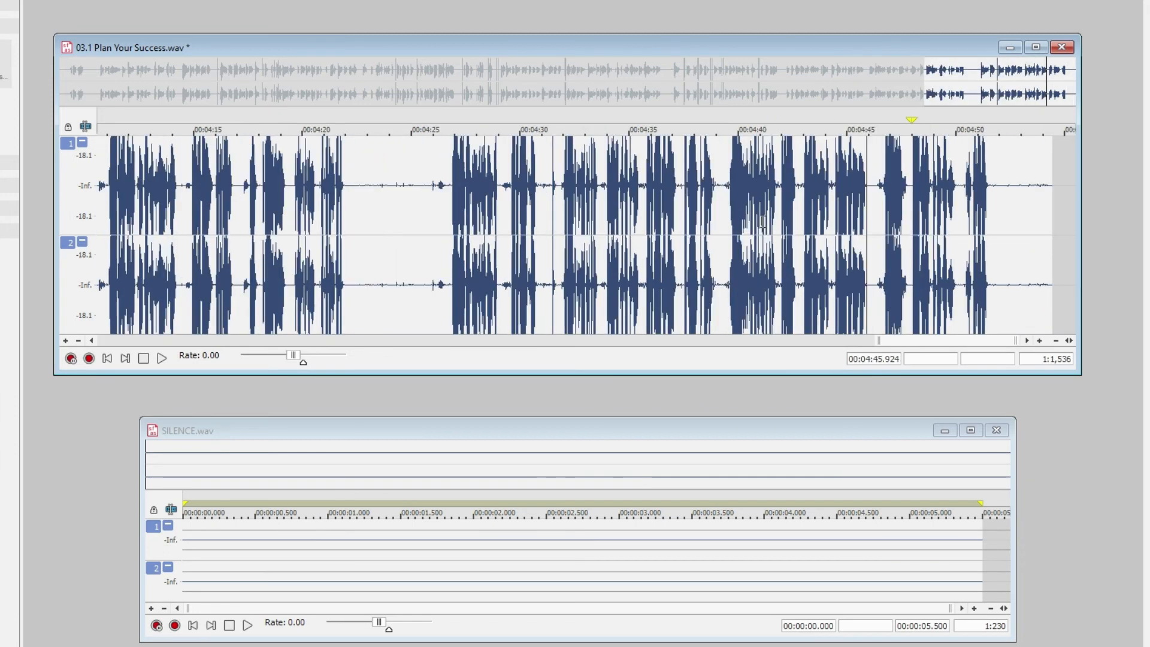
key("Down")
key("Down")
key("shift+Down")
key("shift+Down")
key("shift+Down")
key("shift+Down")
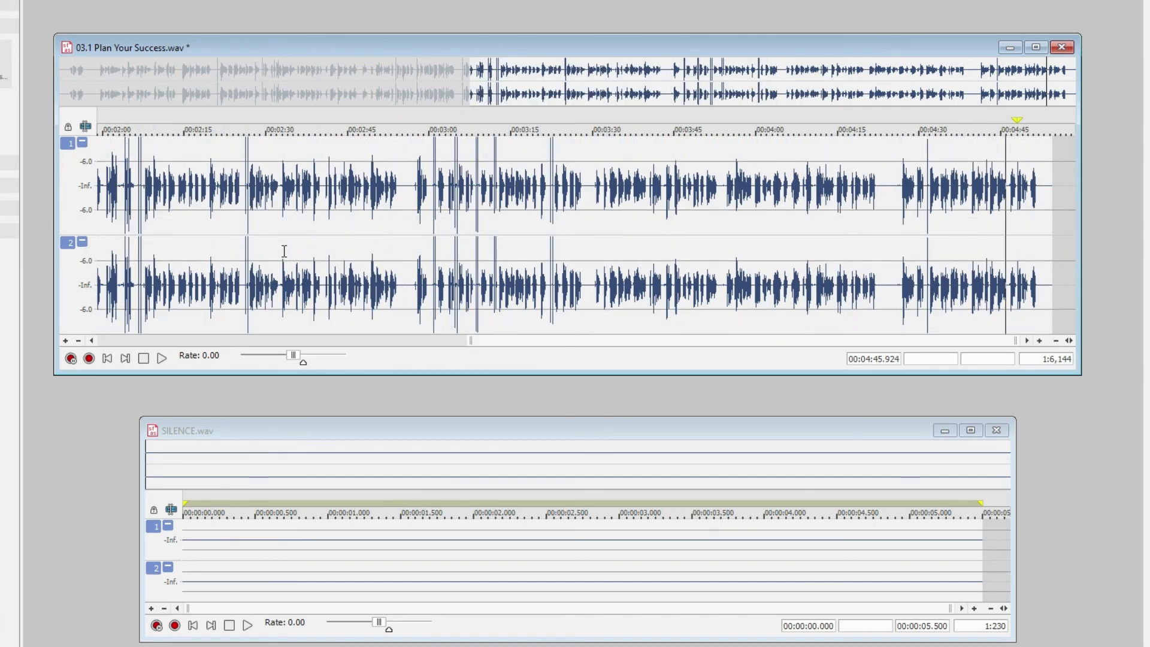
key("ctrl+Down")
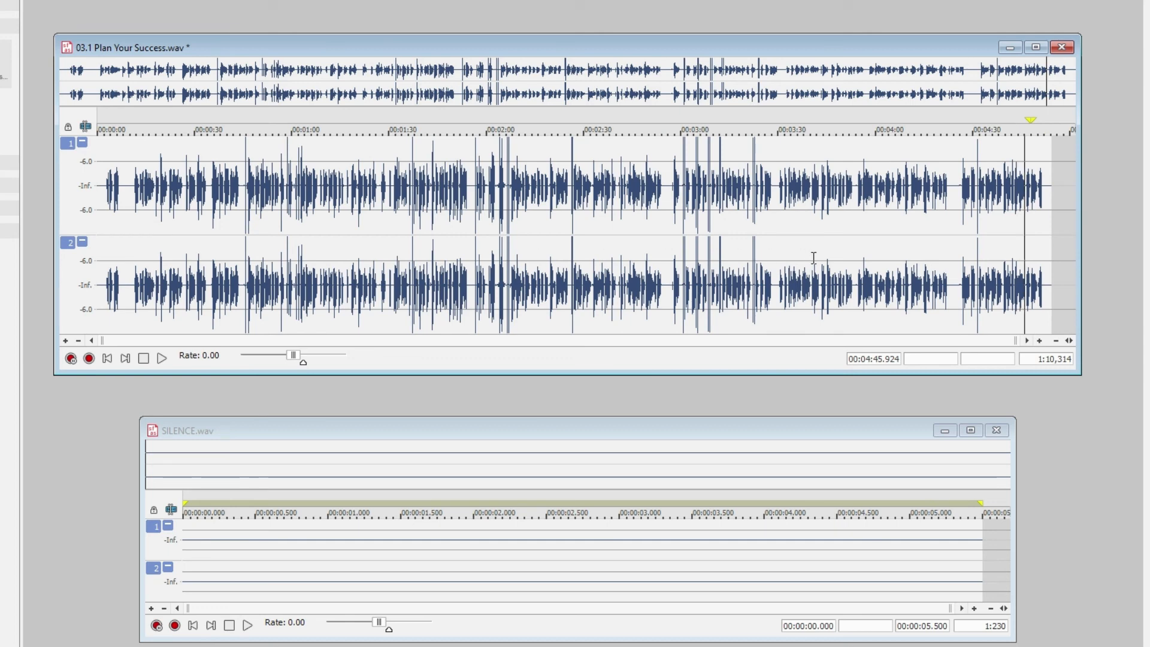
Magnify the opening to 1:768 with raised amplitude, highlight 2.420 seconds of the pause ending at 0:10.439, and play it
left_click(99, 219)
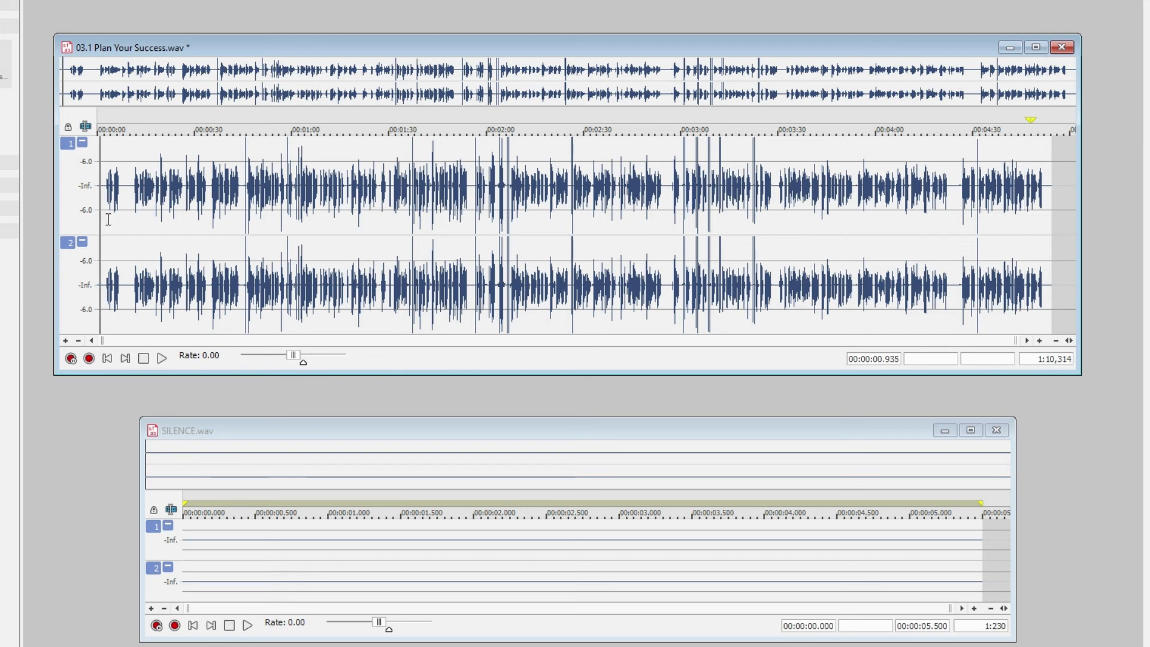
scroll(108, 219, "up", 5)
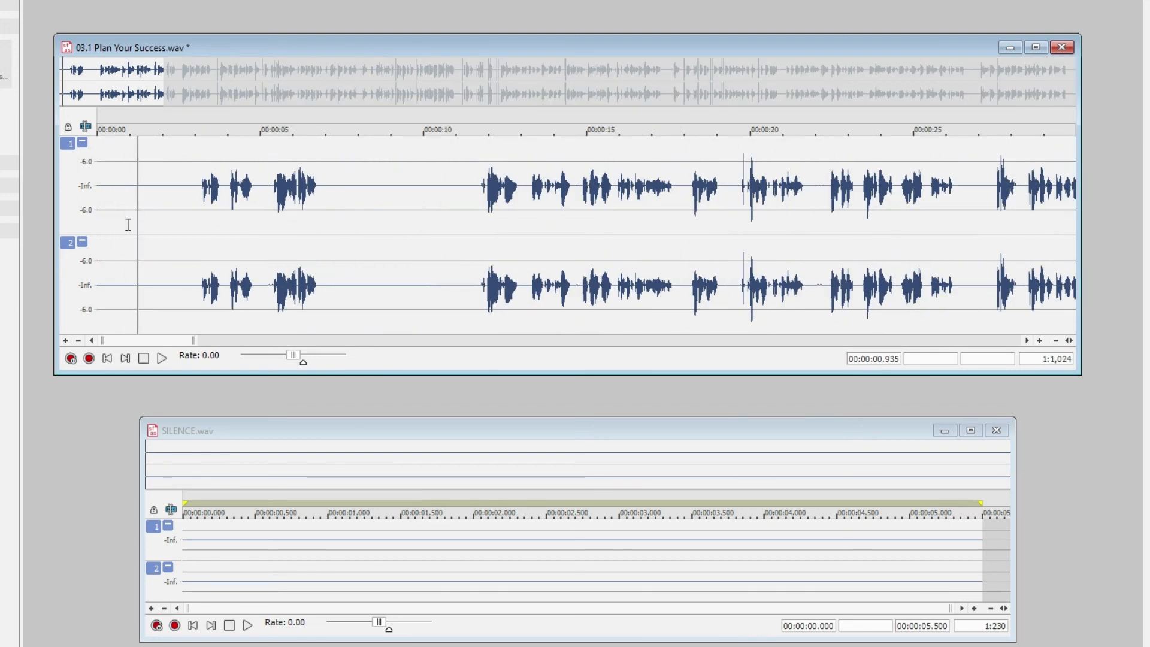
scroll(151, 231, "up", 1)
scroll(203, 232, "down", 2)
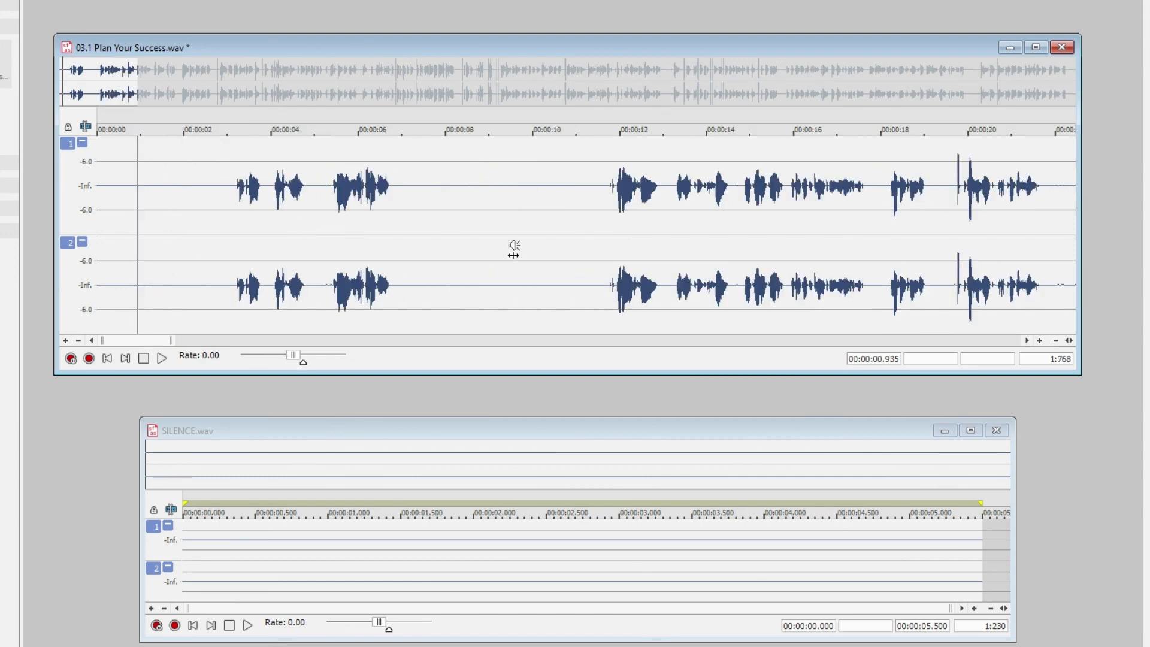
scroll(541, 252, "up", 4)
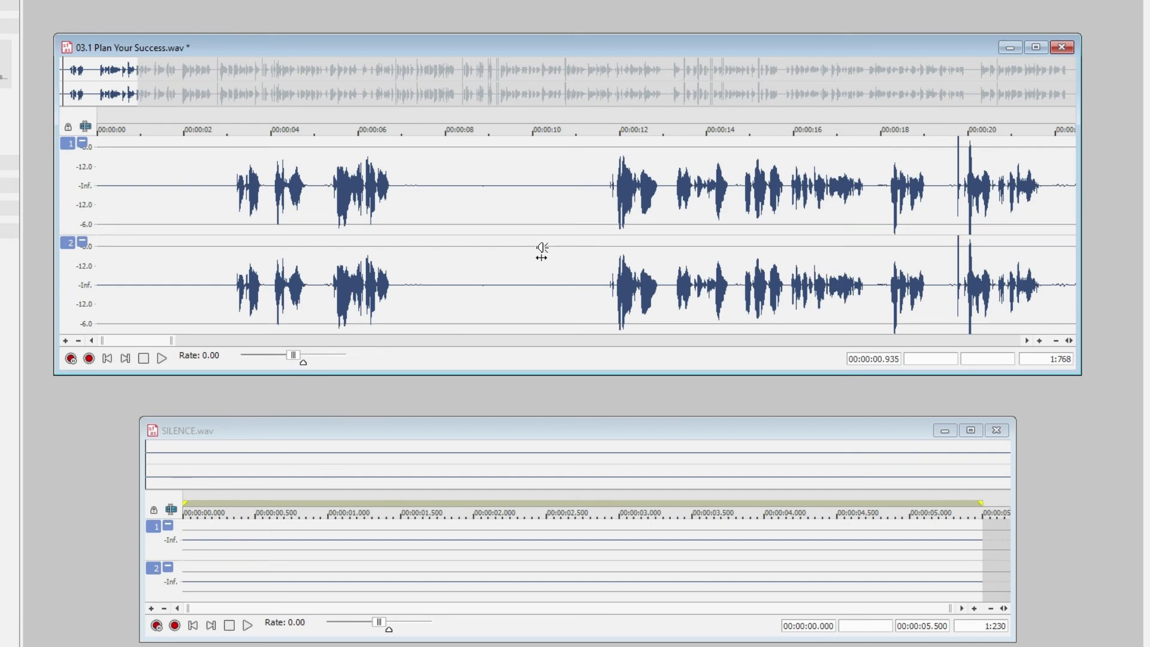
scroll(541, 252, "up", 2)
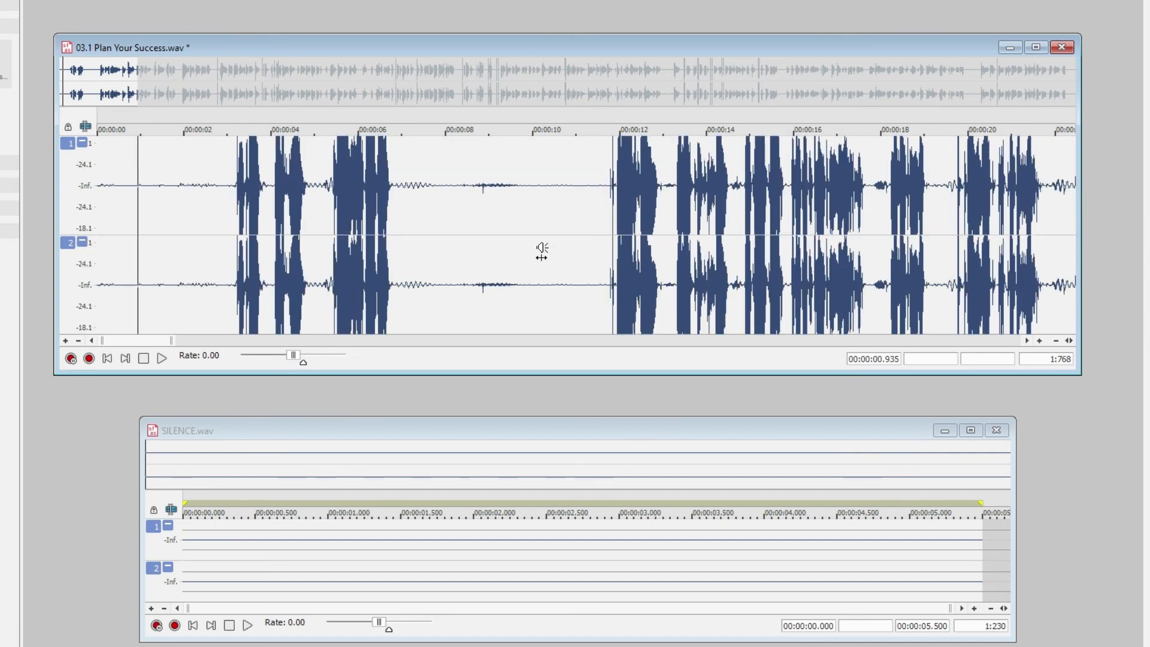
left_click_drag(448, 214, 552, 266)
key("space")
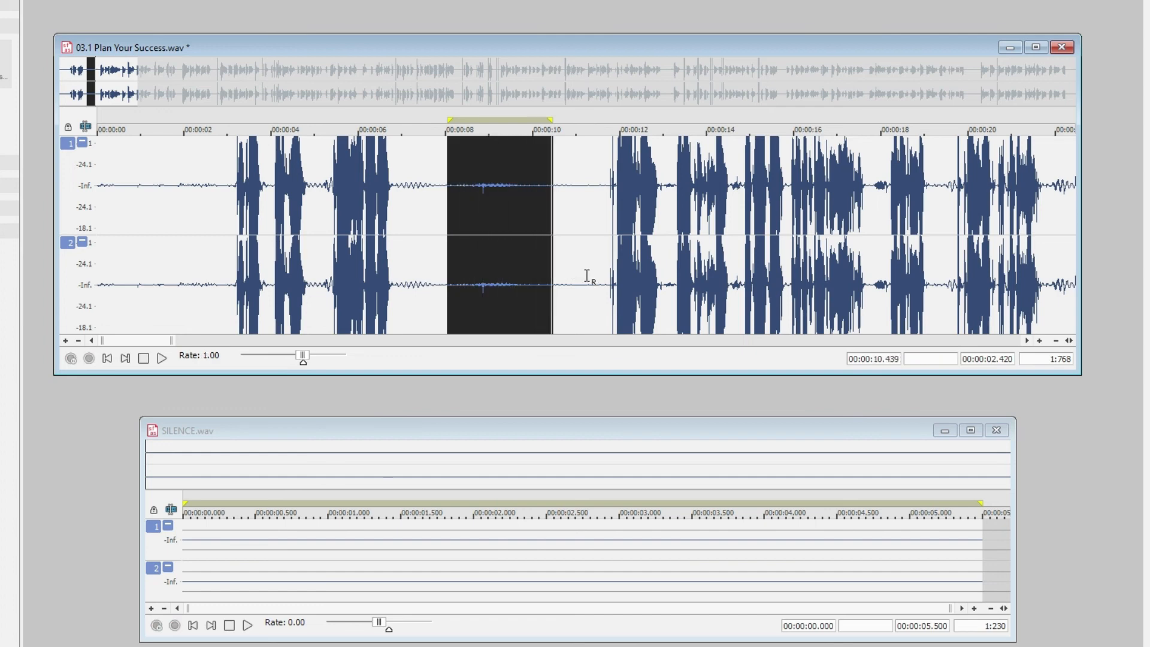
Play the quiet lead-in from the very start of the recording
left_click(571, 230)
key("Home")
key("space")
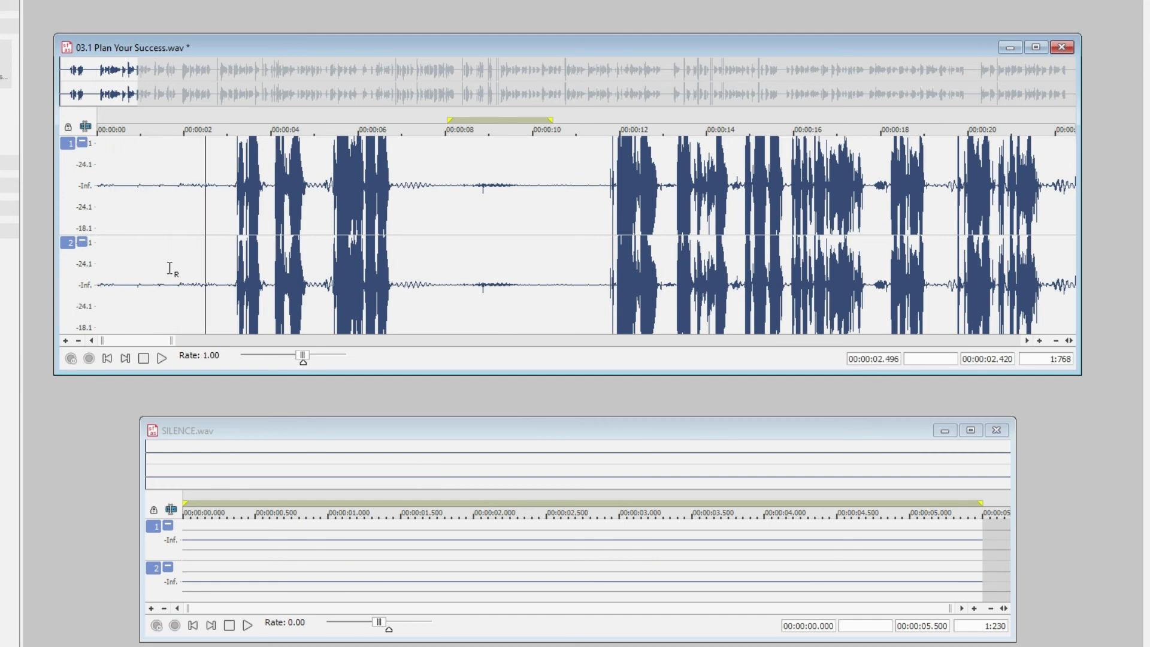
key("space")
Listen to the noise before the second phrase from 0:11.702 and again from 0:11.743, magnifying the waveform to 1:64
left_click(608, 211)
key("space")
key("space")
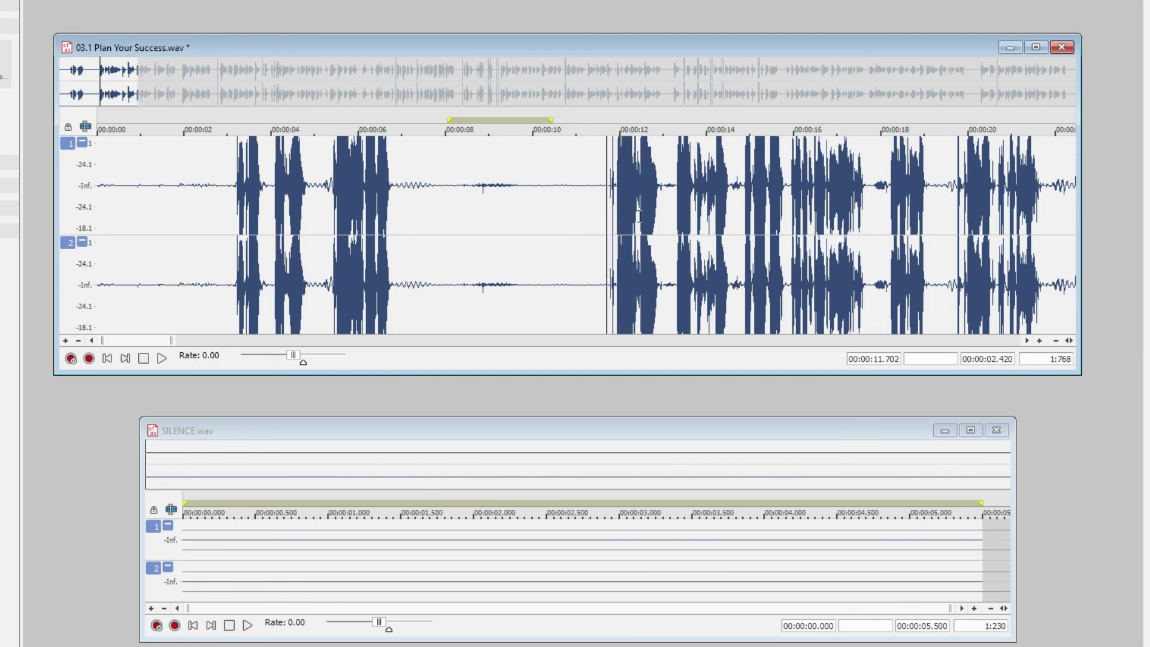
scroll(639, 216, "up", 4)
left_click(596, 210)
key("space")
key("space")
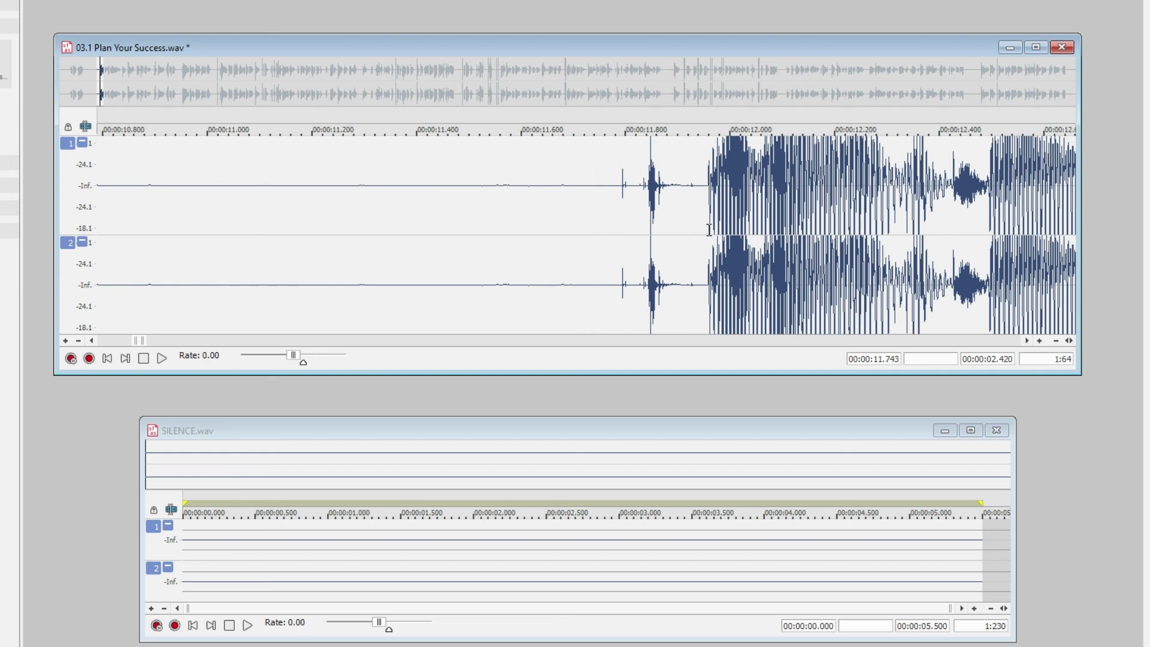
Delete the noise from 0:11.726 to 0:11.940 and play the recording onwards from 0:11.534 across the cut
left_click_drag(703, 225, 645, 231)
left_click(549, 221)
left_click_drag(689, 248, 699, 252)
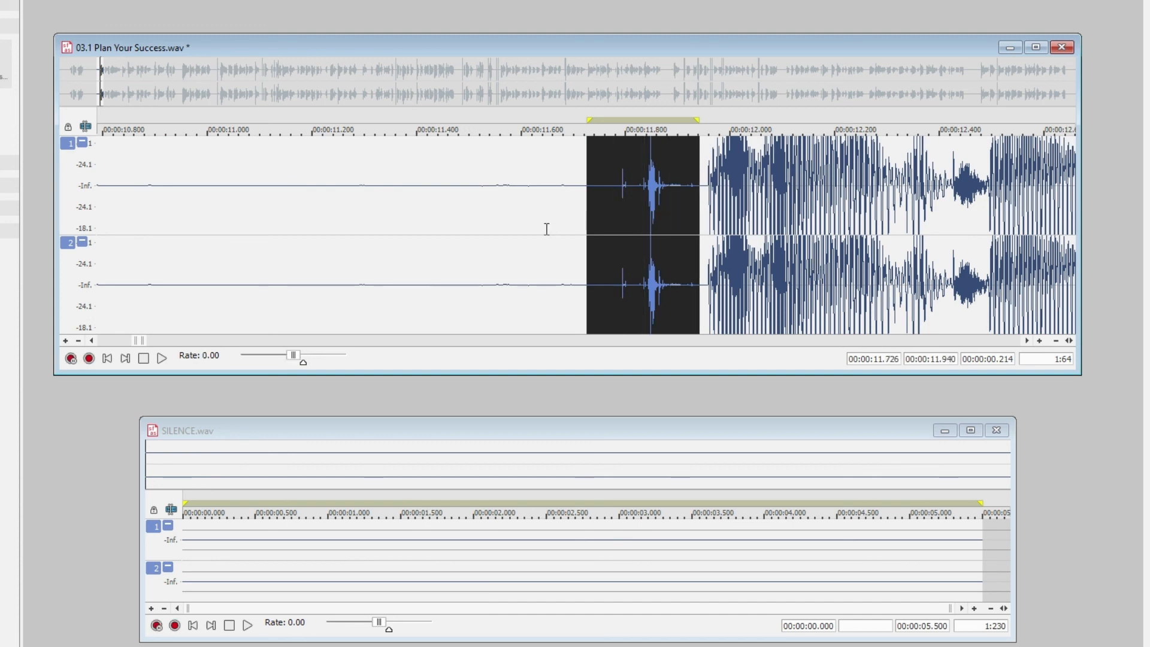
key("Delete")
key("space")
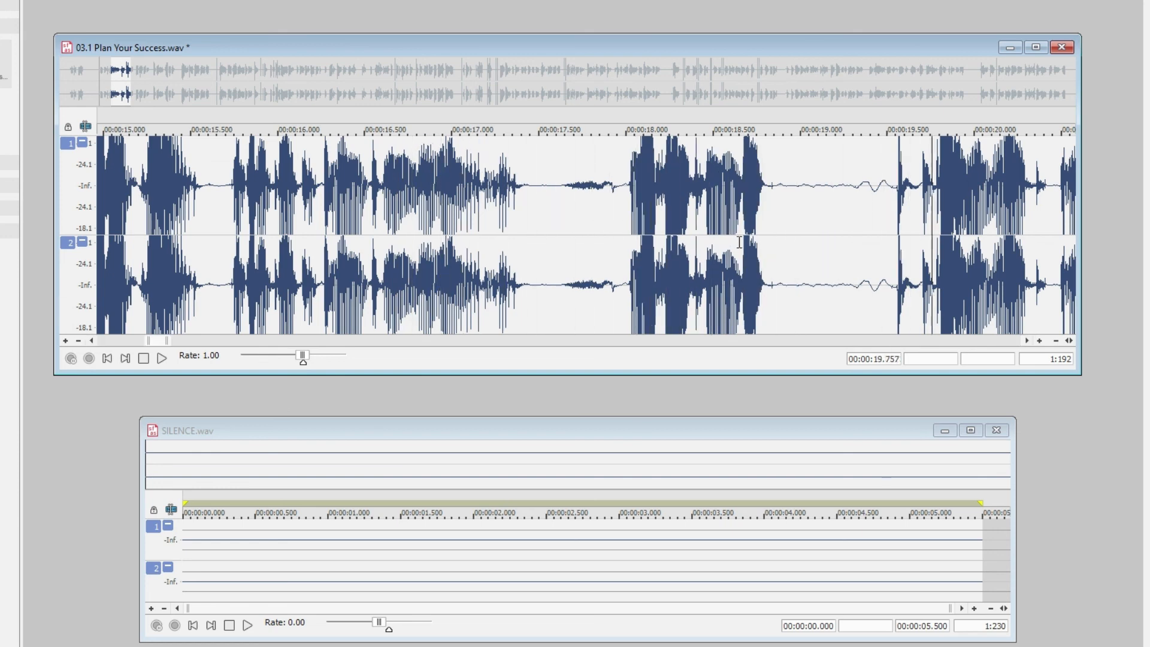
key("space")
Examine the waveform around 0:11.534 at time scales between 1:6,144 and 1:96 with the amplitude magnification raised
scroll(626, 217, "down", 1)
scroll(626, 220, "down", 4)
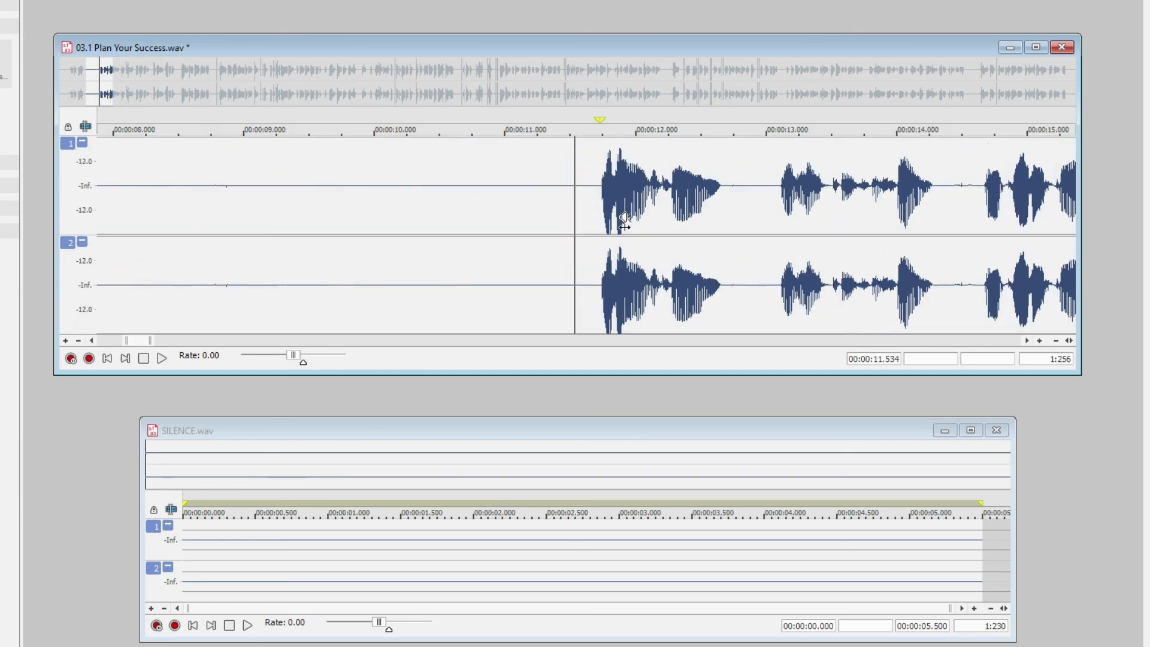
scroll(625, 223, "down", 4)
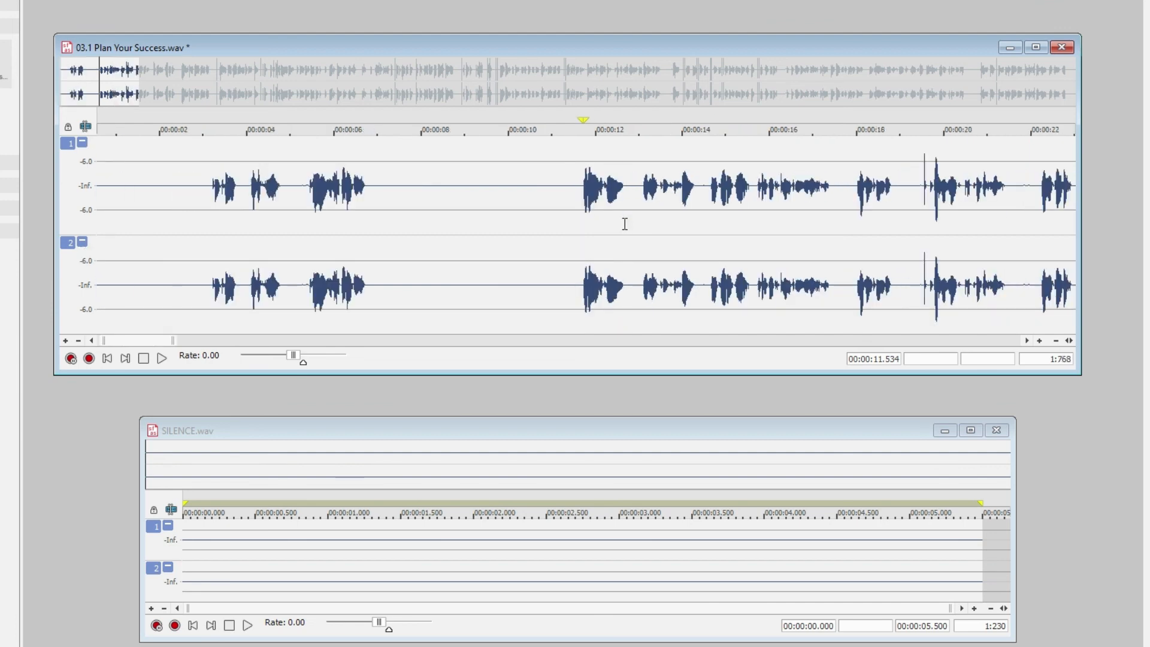
scroll(625, 223, "down", 1)
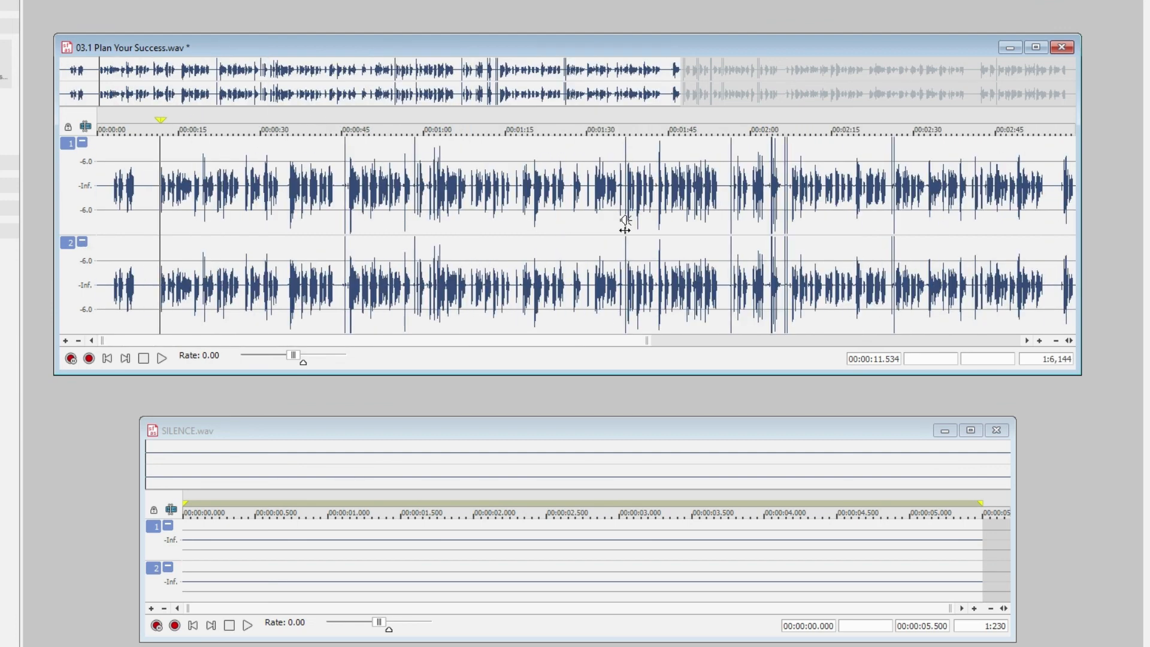
scroll(625, 224, "up", 3)
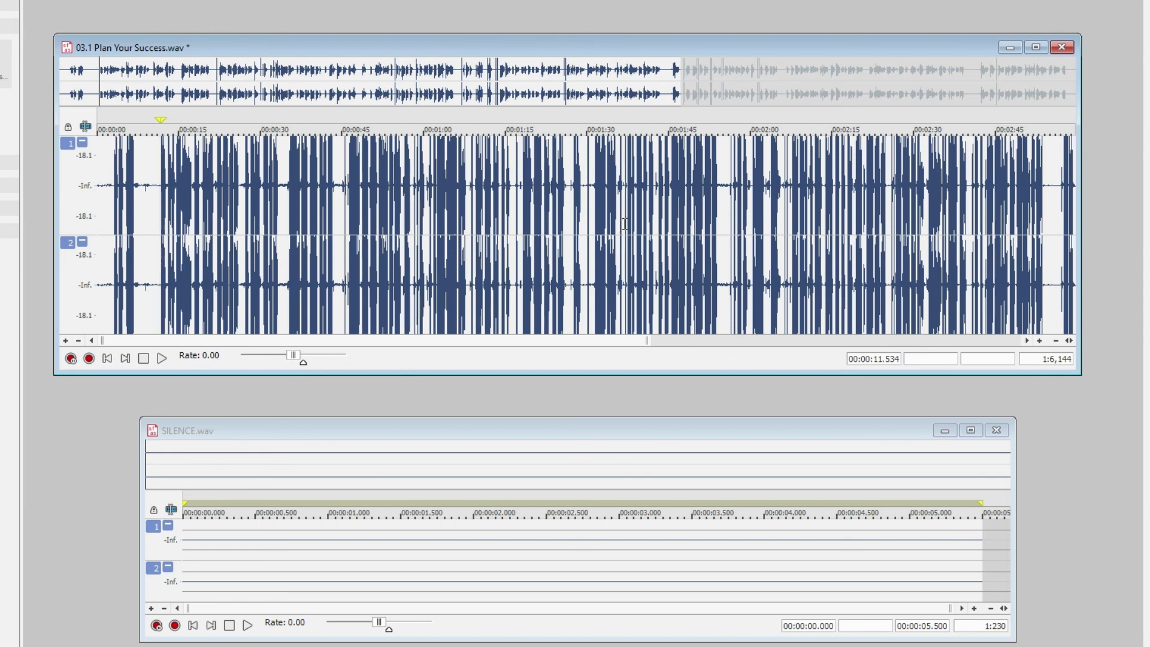
scroll(625, 223, "up", 8)
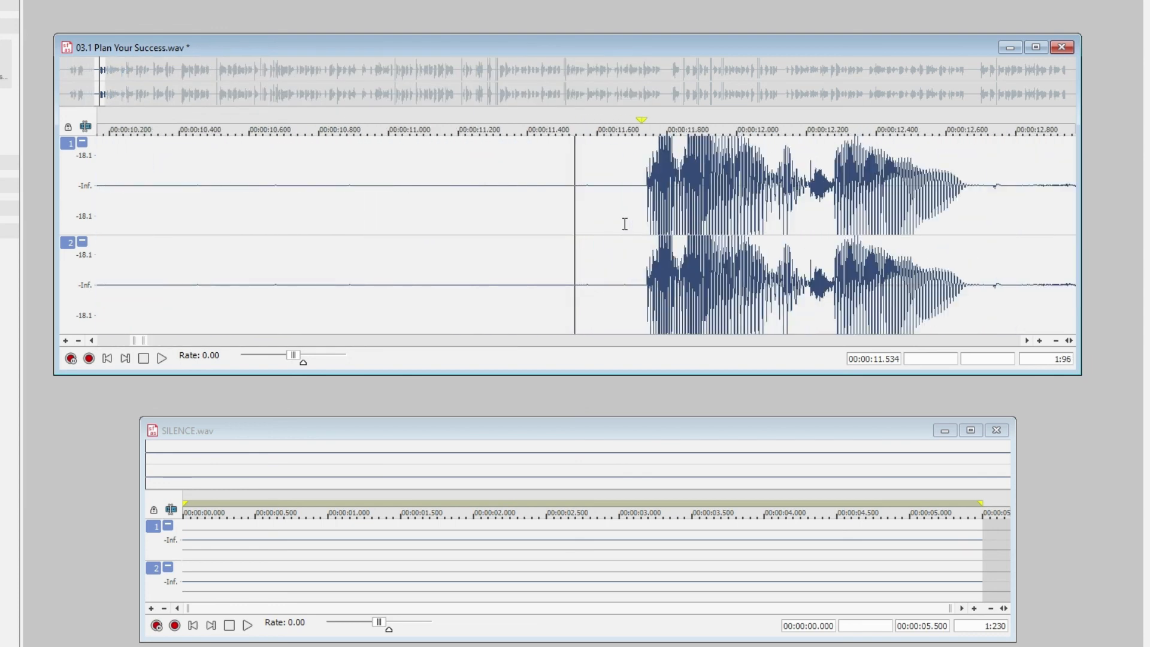
scroll(625, 223, "down", 2)
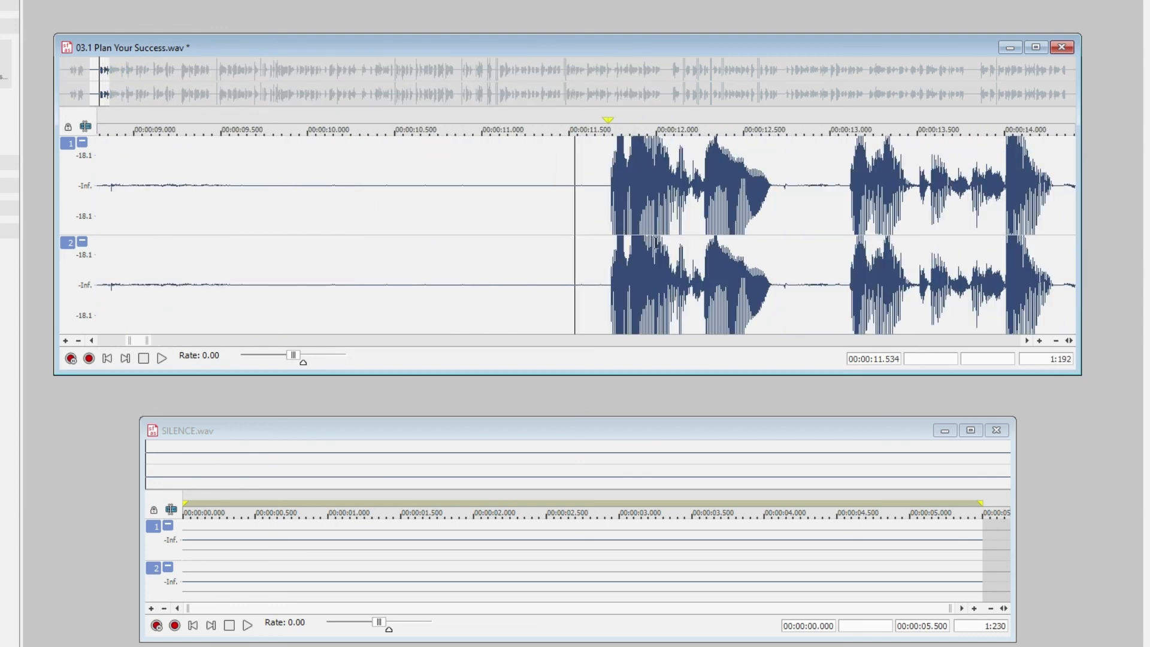
Highlight the faint noise in the pause from 0:14.288 to 0:14.616 at 1:128 and delete it
scroll(656, 243, "up", 1)
left_click(708, 343)
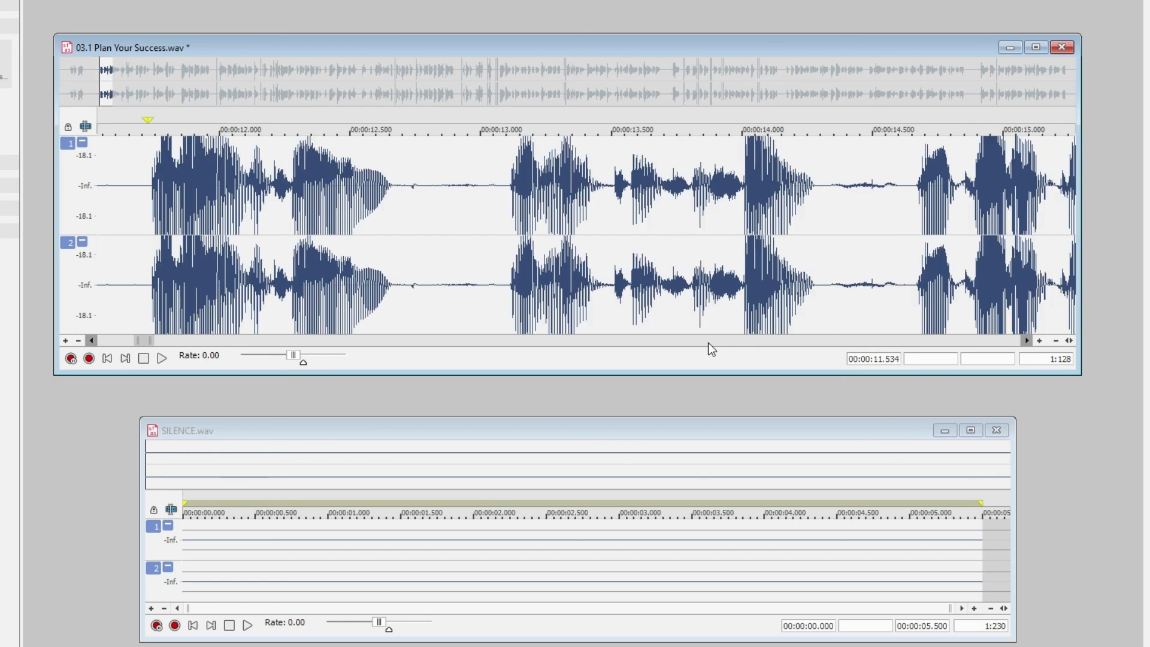
left_click(708, 343)
left_click_drag(340, 210, 425, 263)
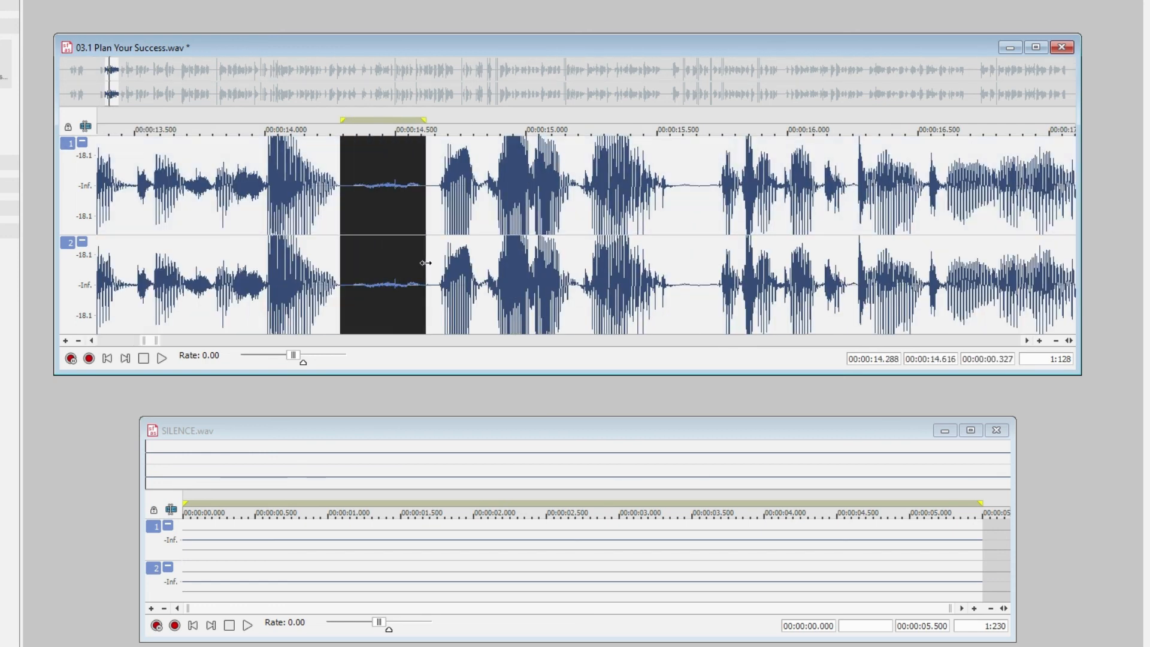
key("Delete")
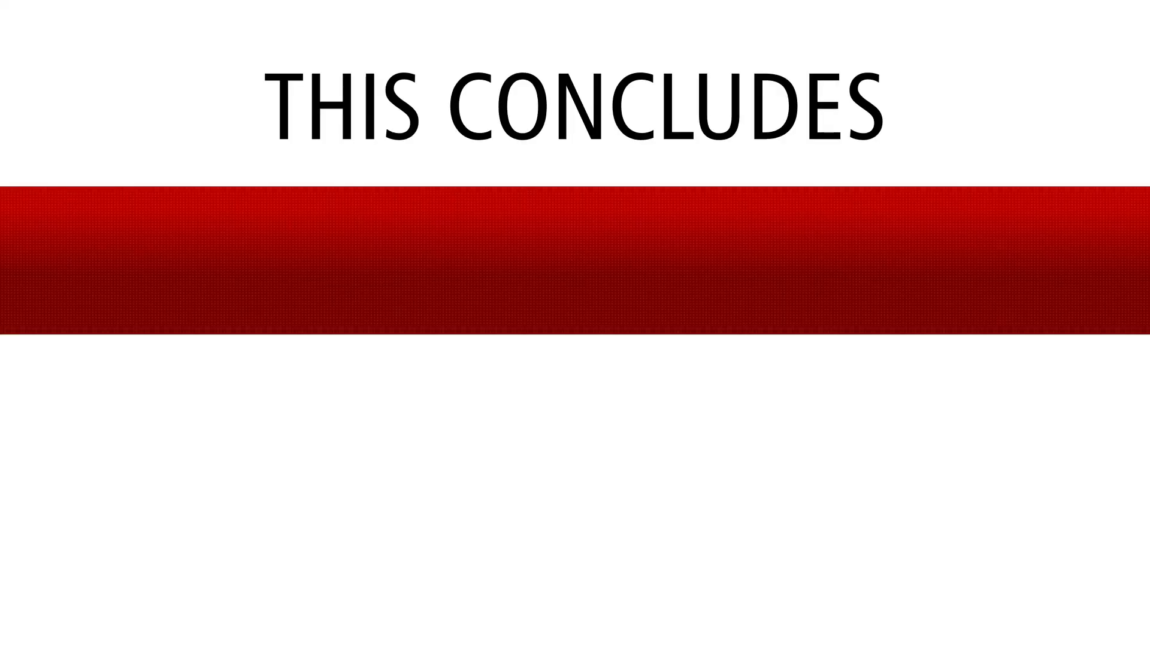